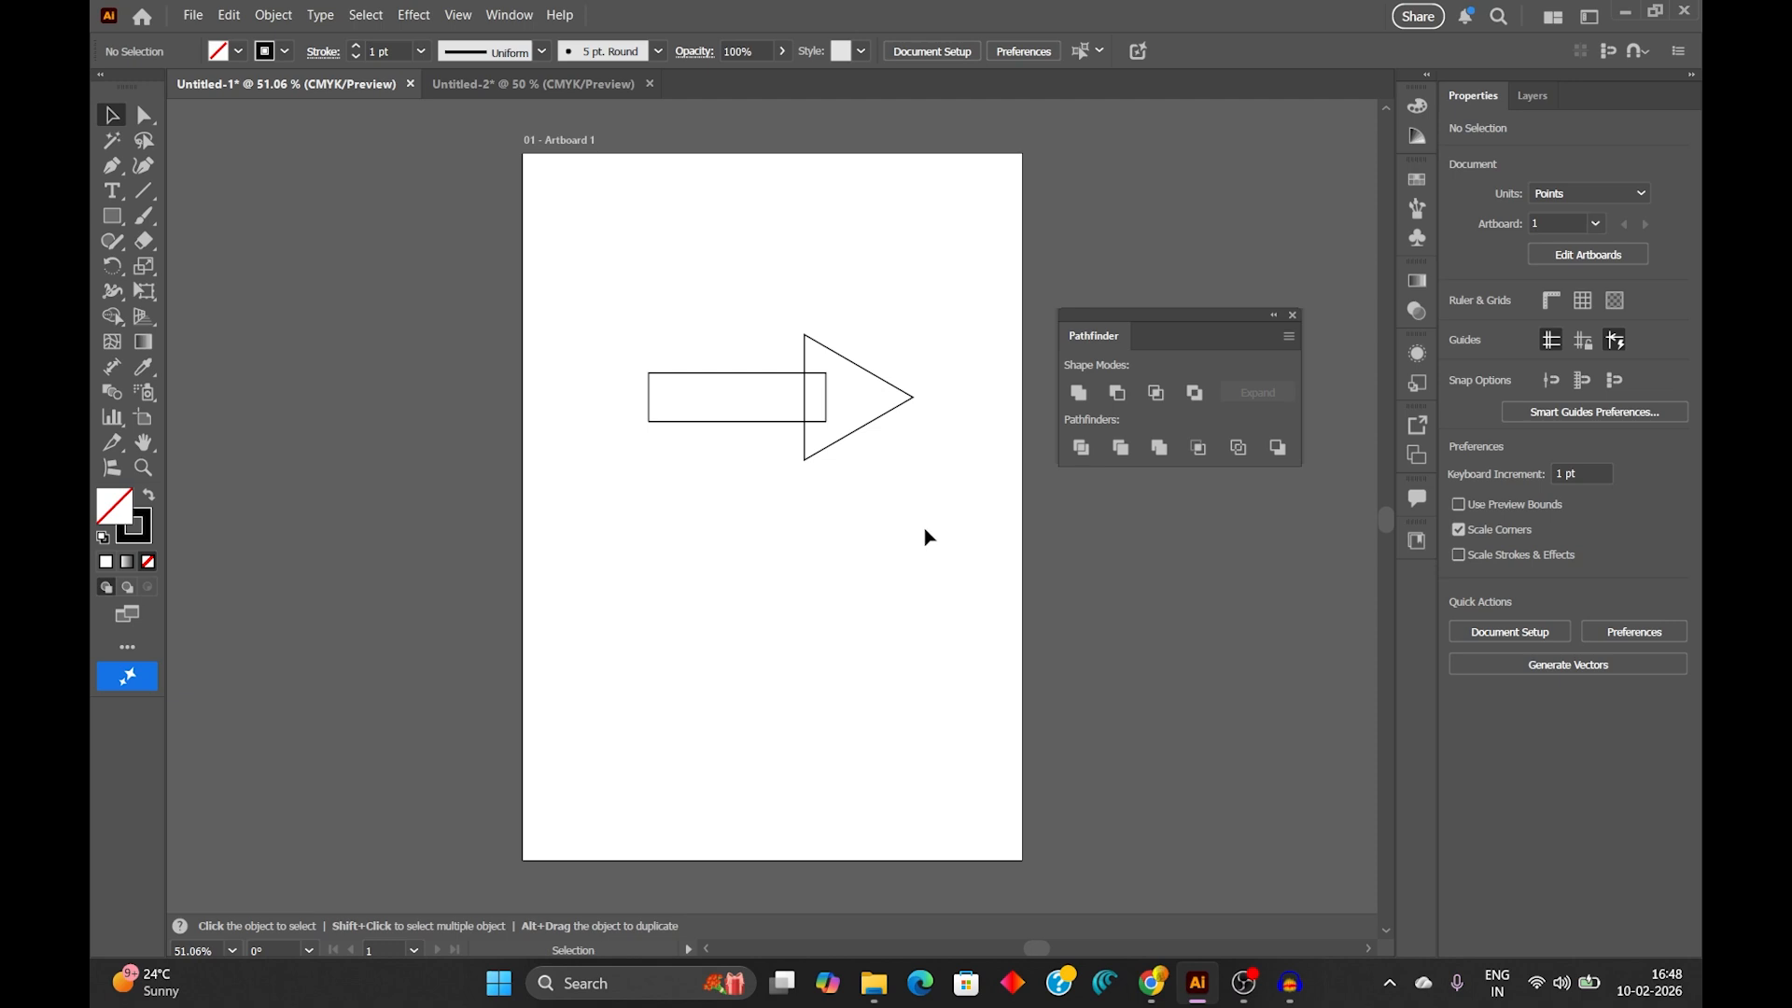
Step: Move the rectangle away from the triangle and back so its right end overlaps the triangle, at about X 144.5 pt
click(736, 404)
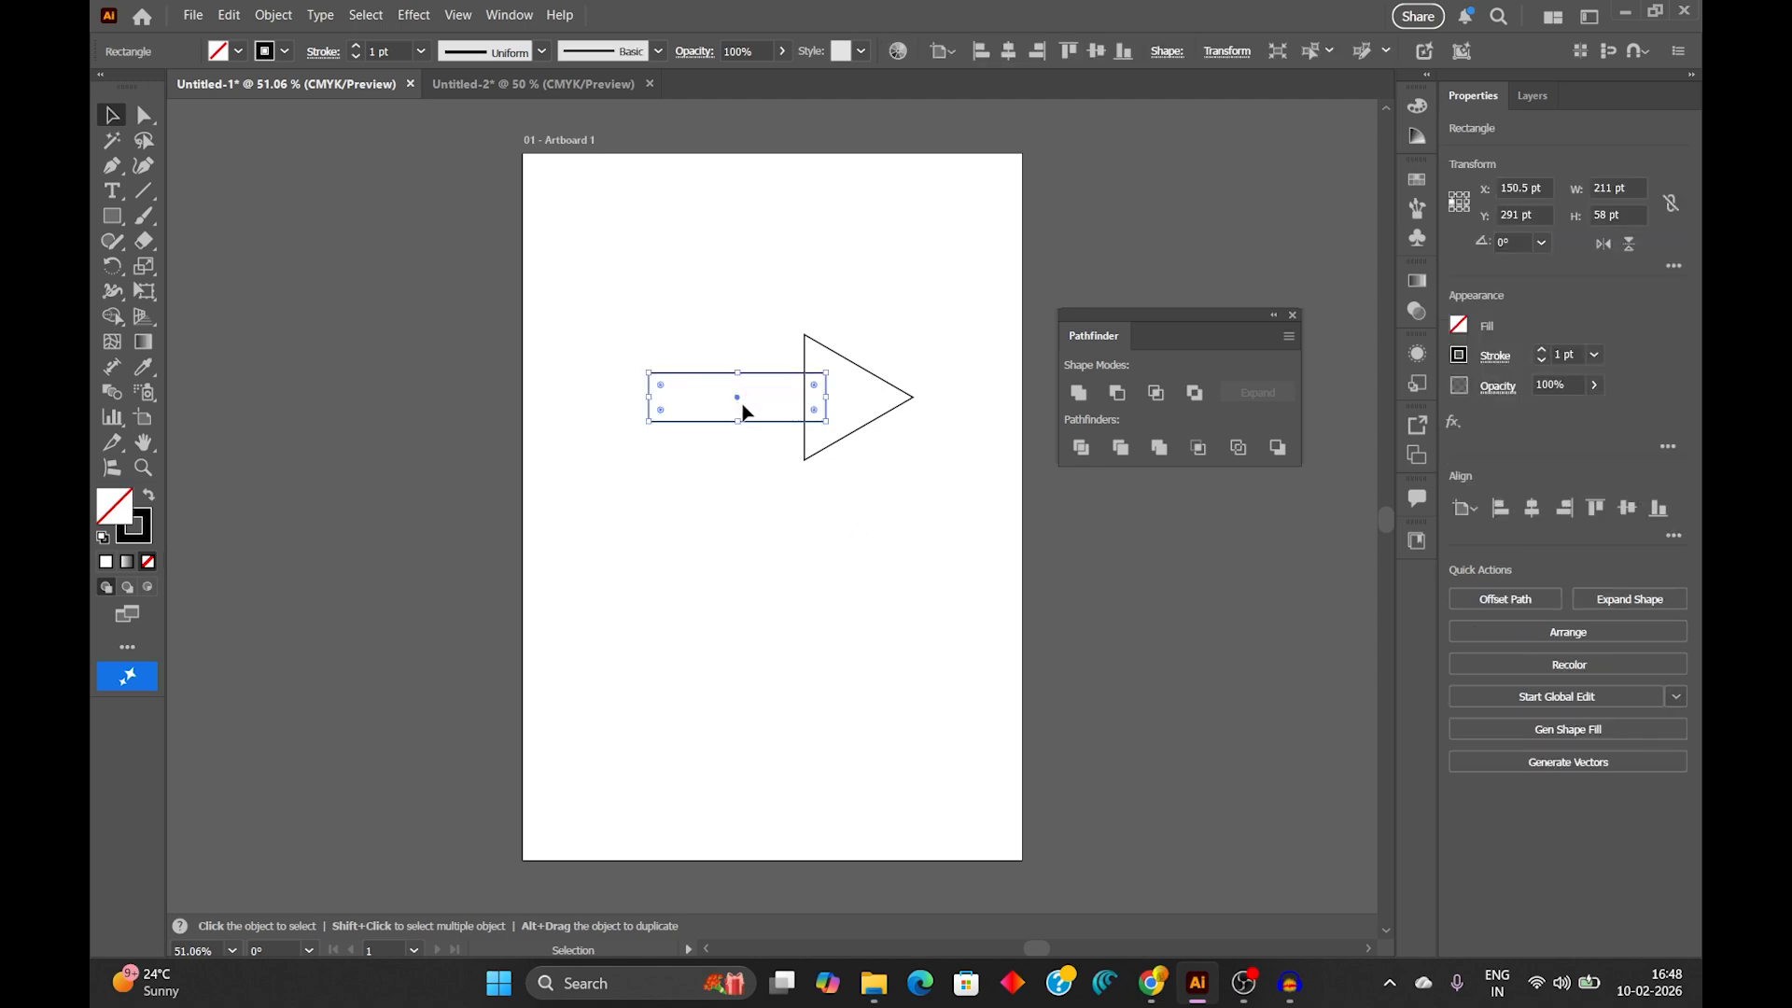
drag(736, 404, 658, 404)
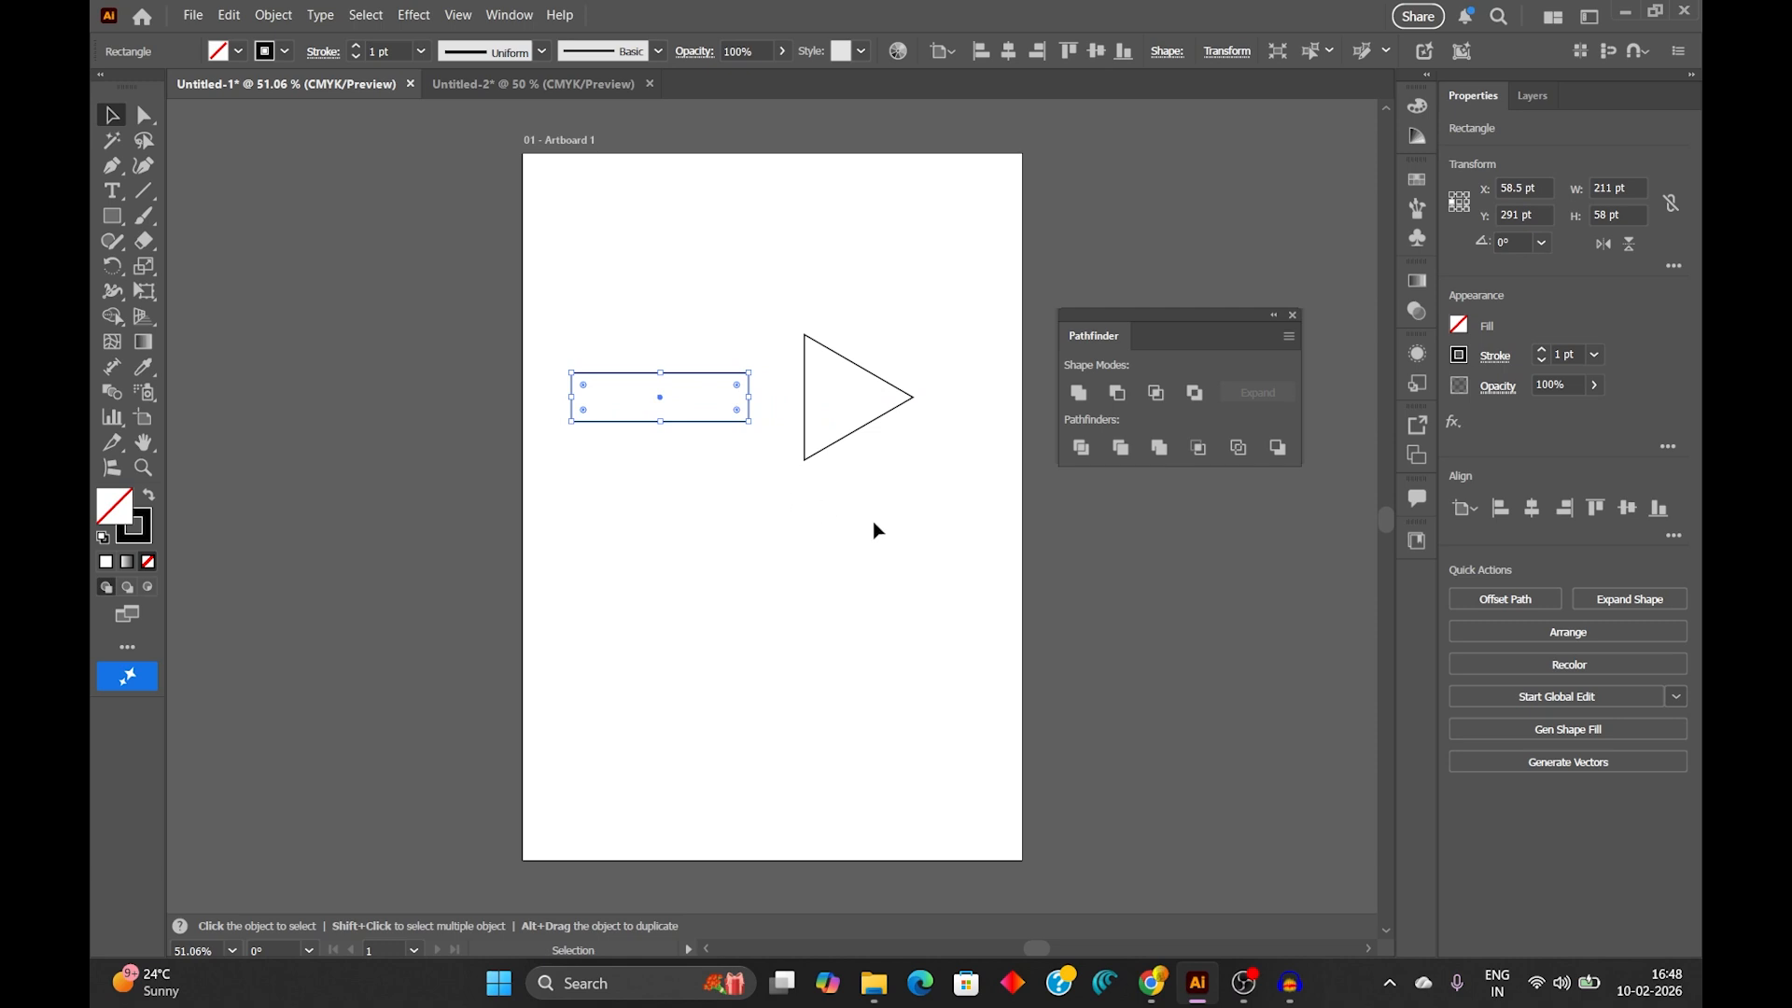
click(857, 433)
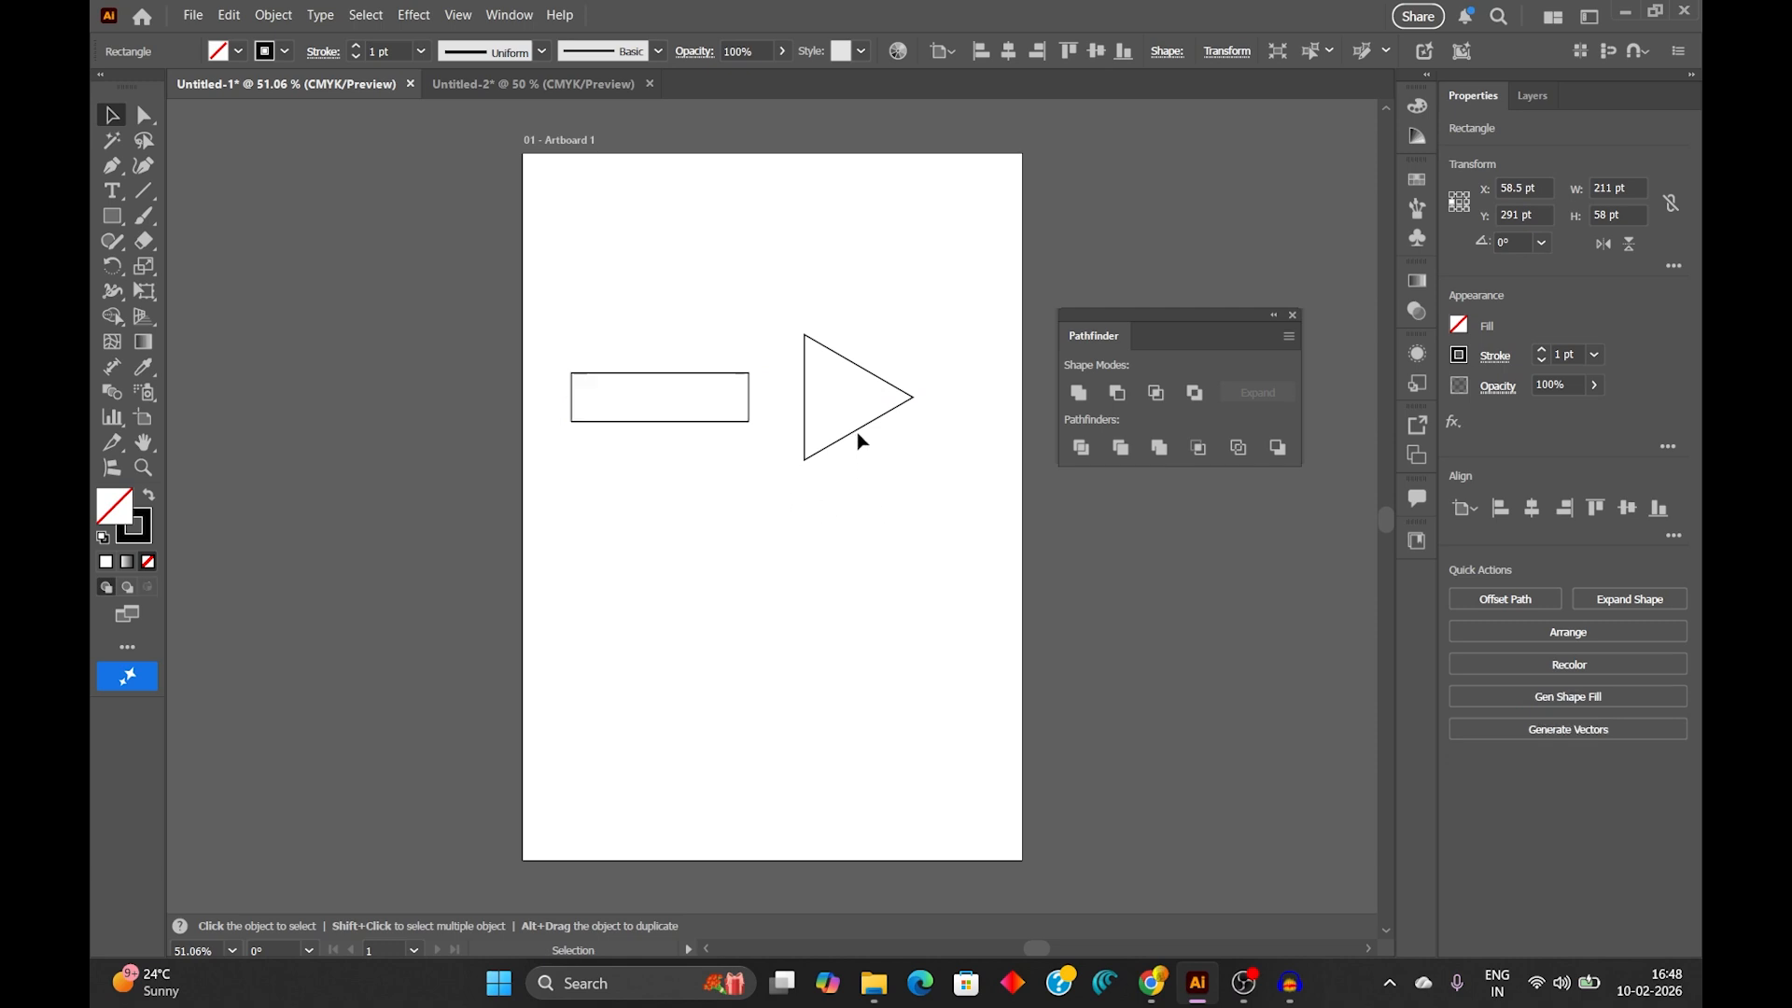
click(672, 399)
click(663, 403)
drag(661, 404, 733, 417)
click(695, 392)
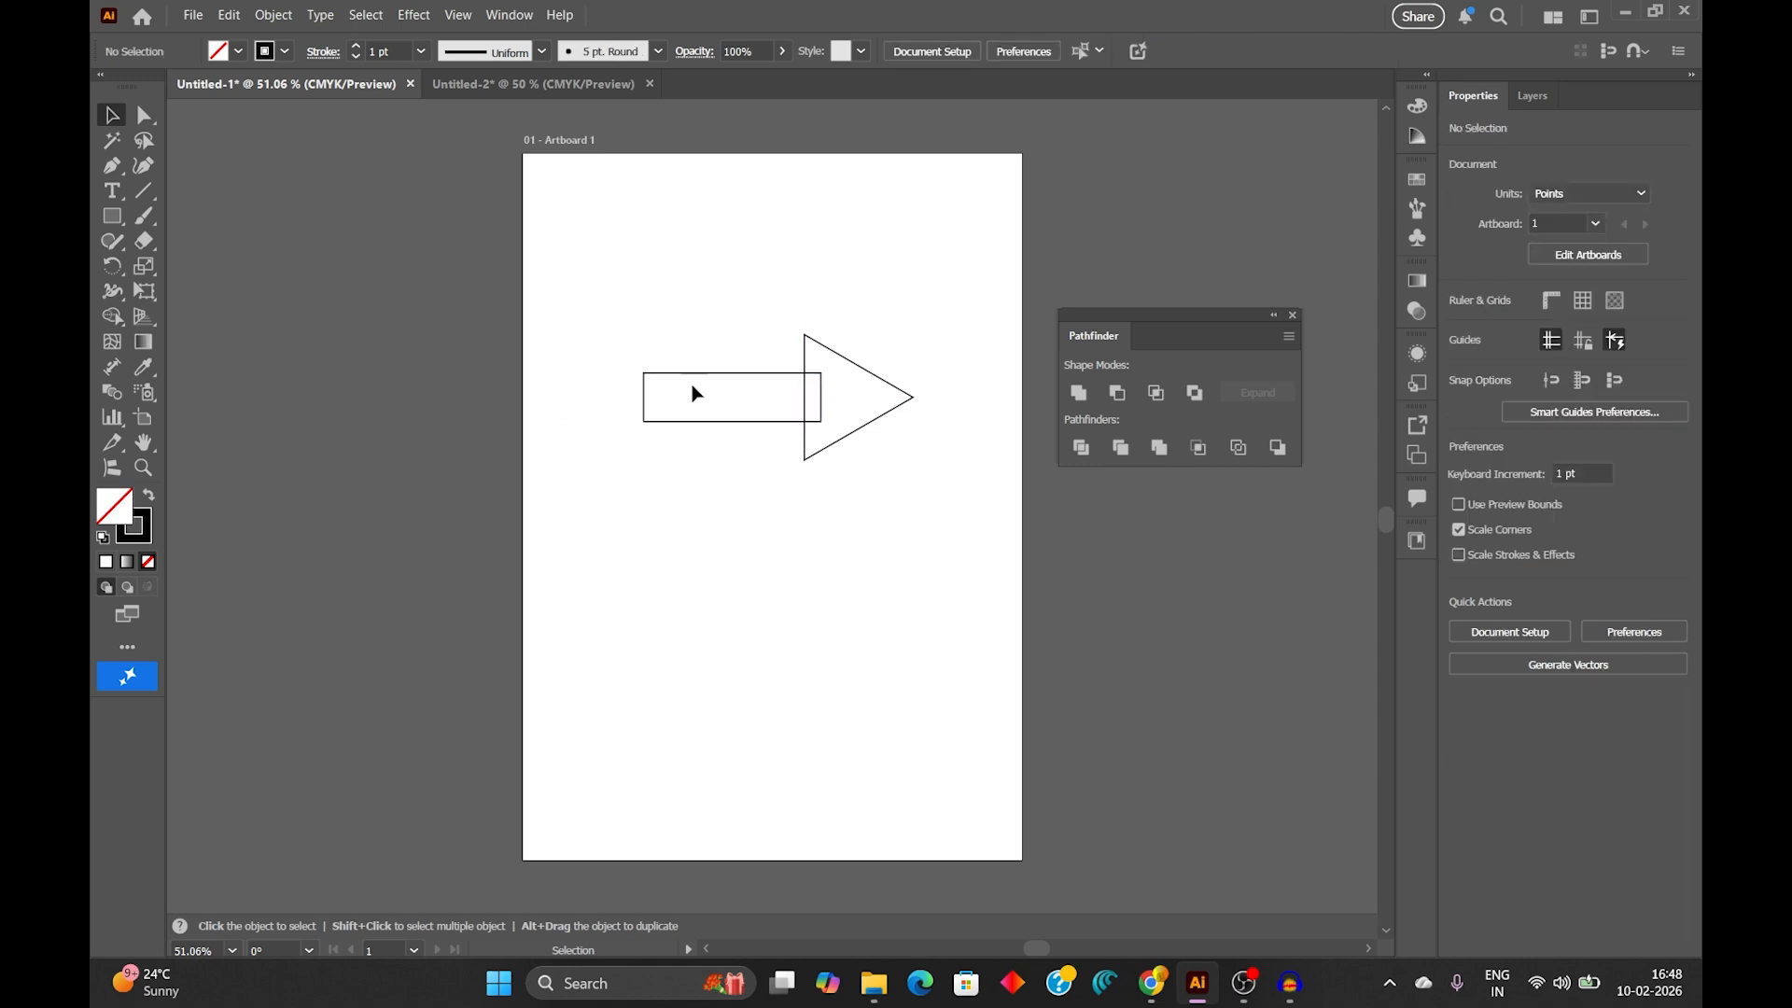
Step: Unite the rectangle and triangle into a single arrow shape and move the arrow slightly down
drag(613, 284, 946, 534)
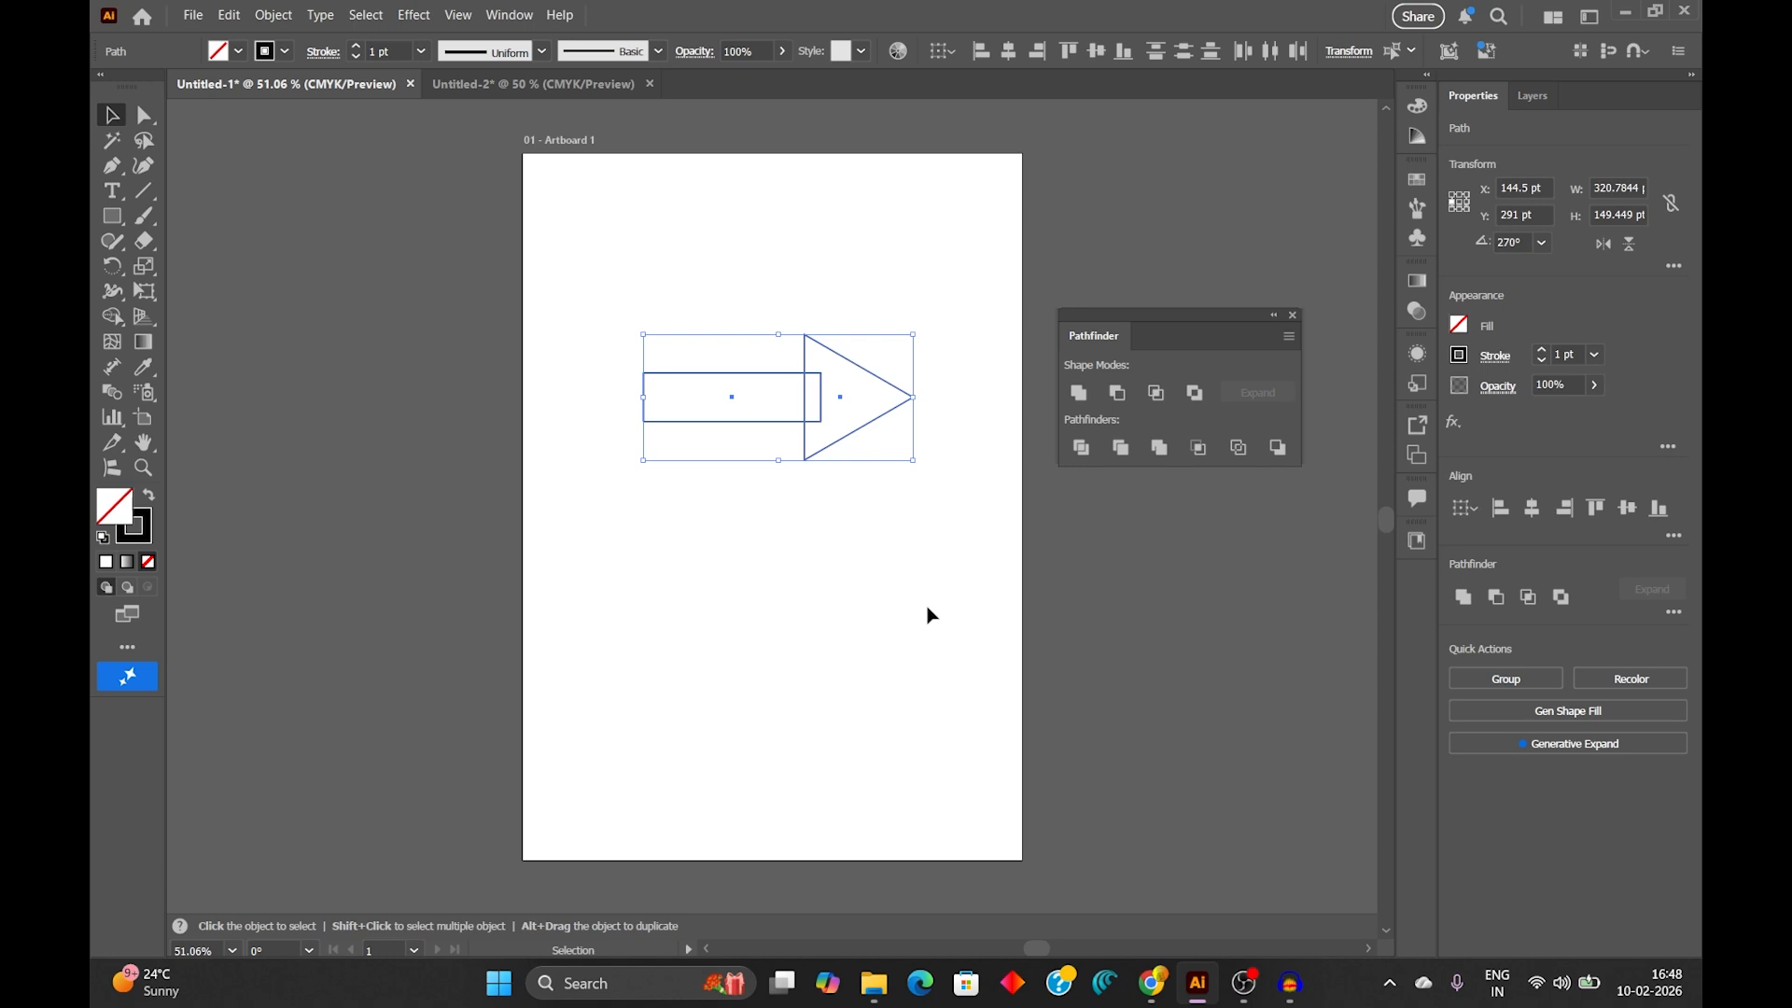
click(1079, 393)
click(882, 535)
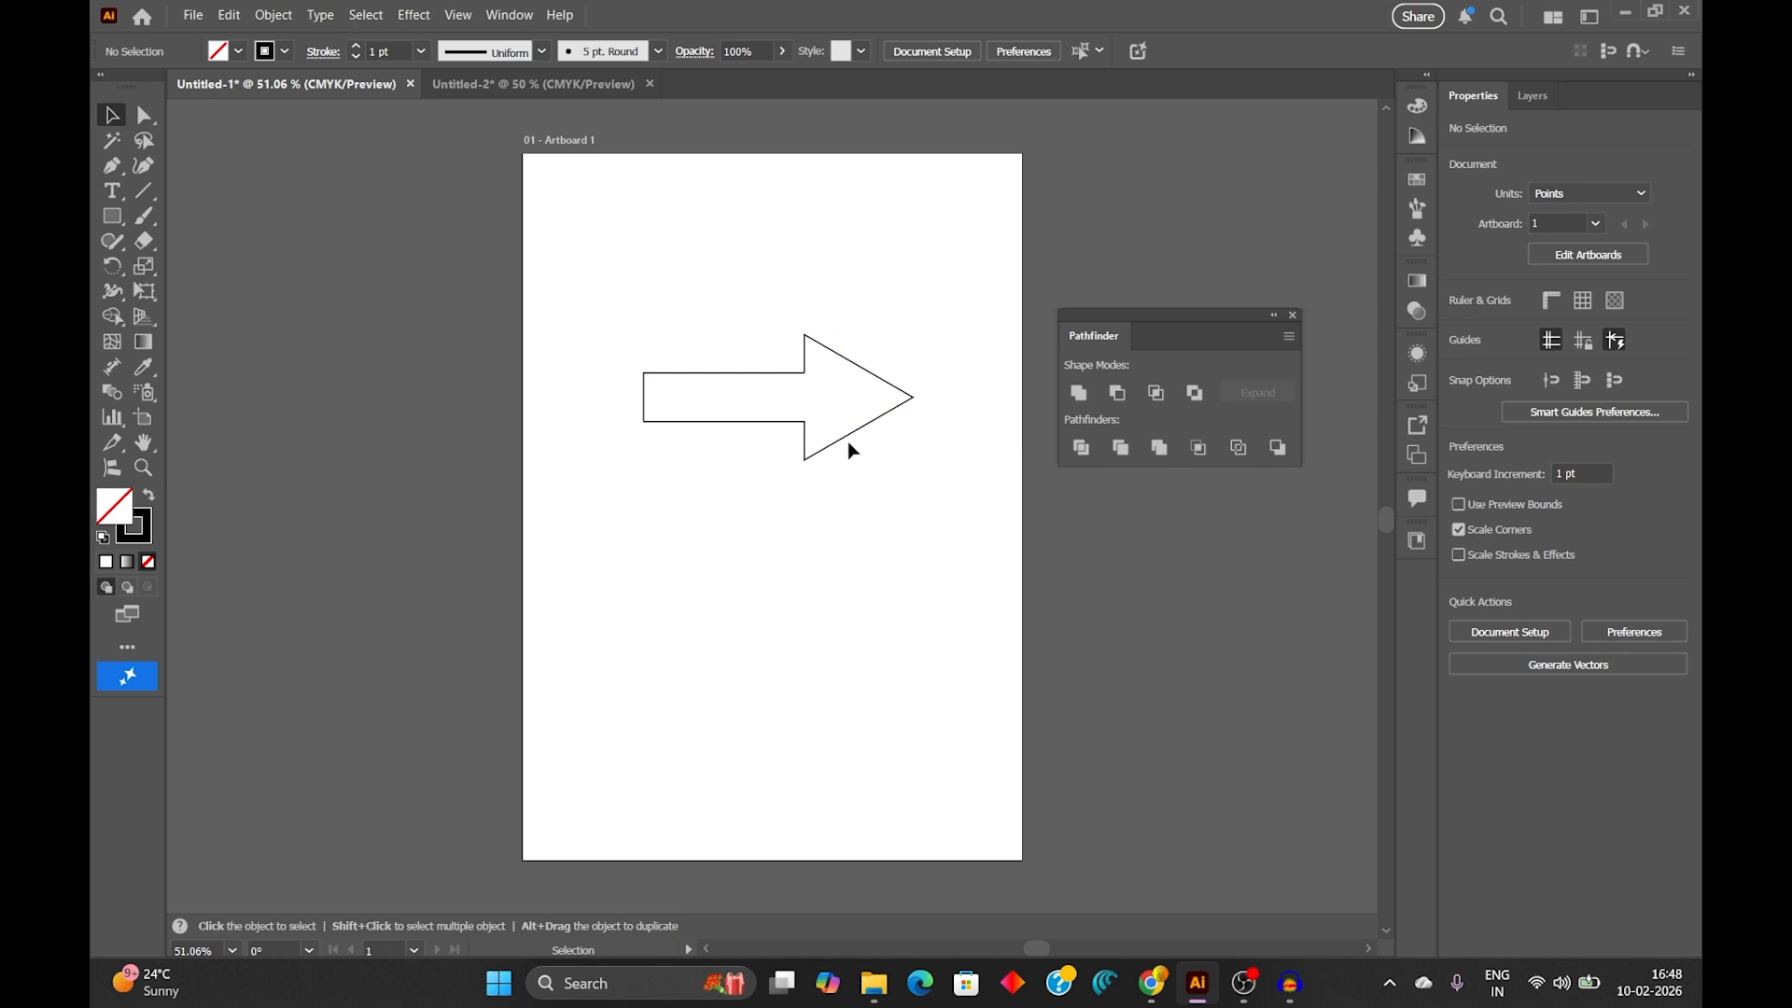
drag(852, 440, 846, 473)
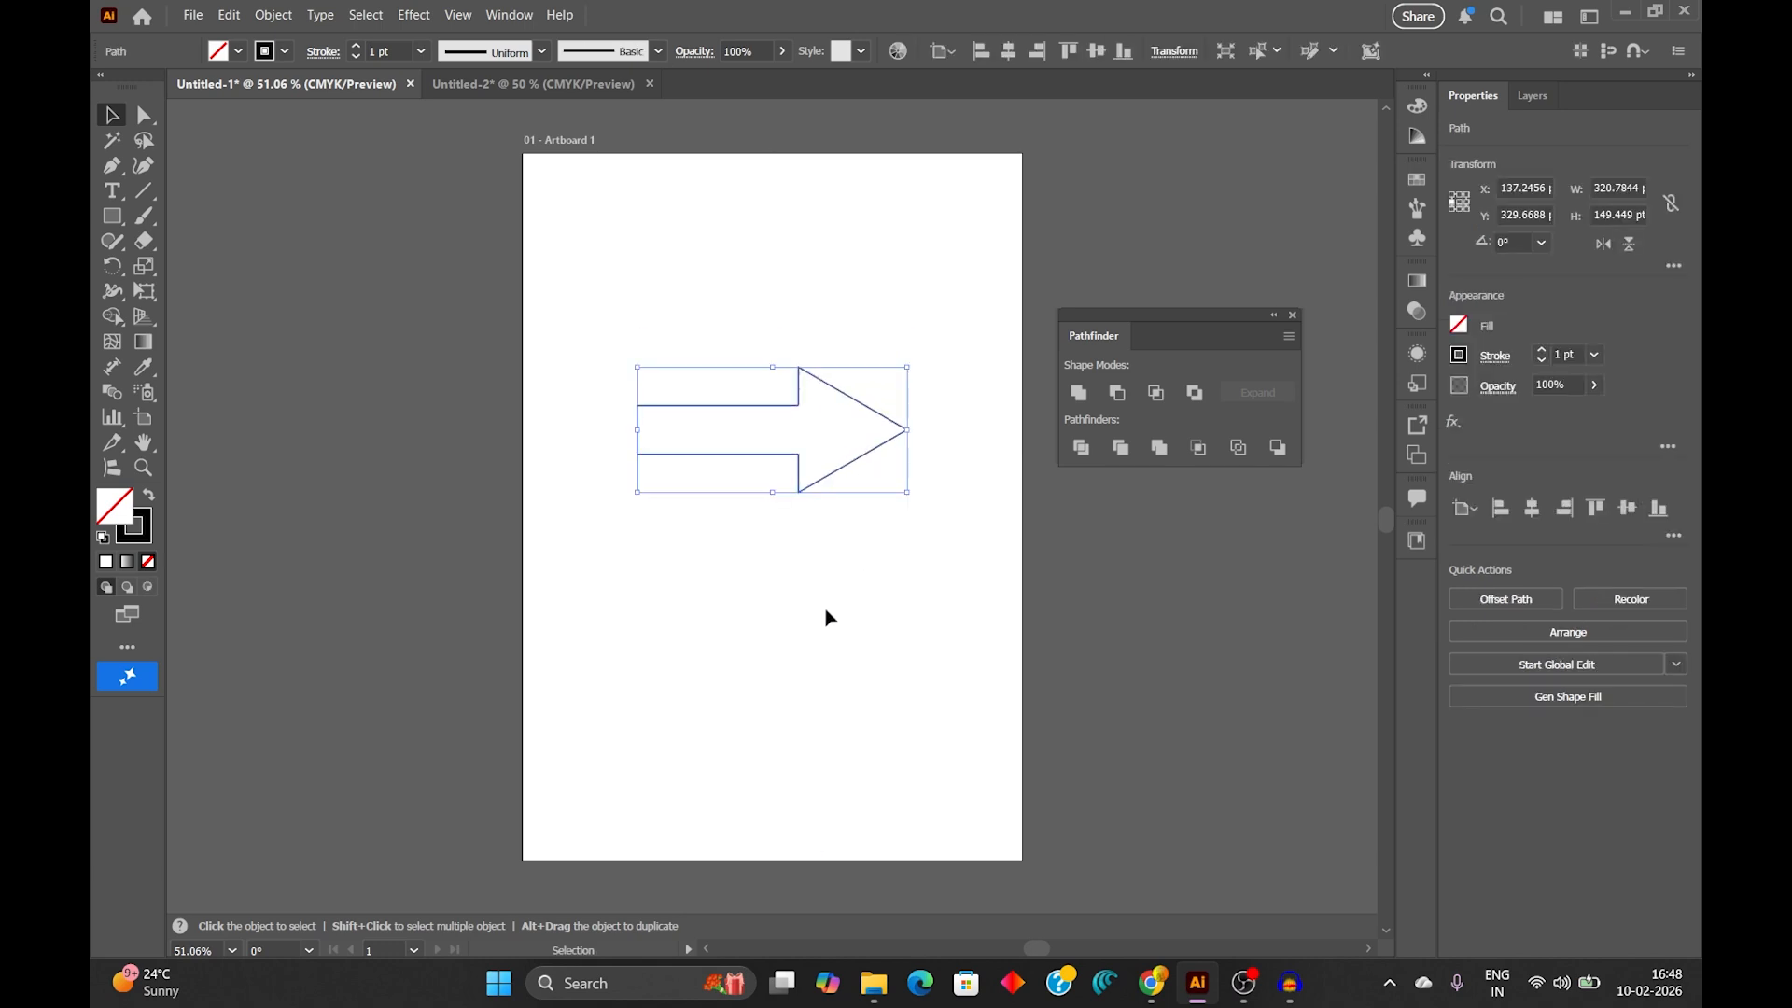
Step: Undo the arrow's move and the Unite operation, and deselect the rectangle and triangle
key(a)
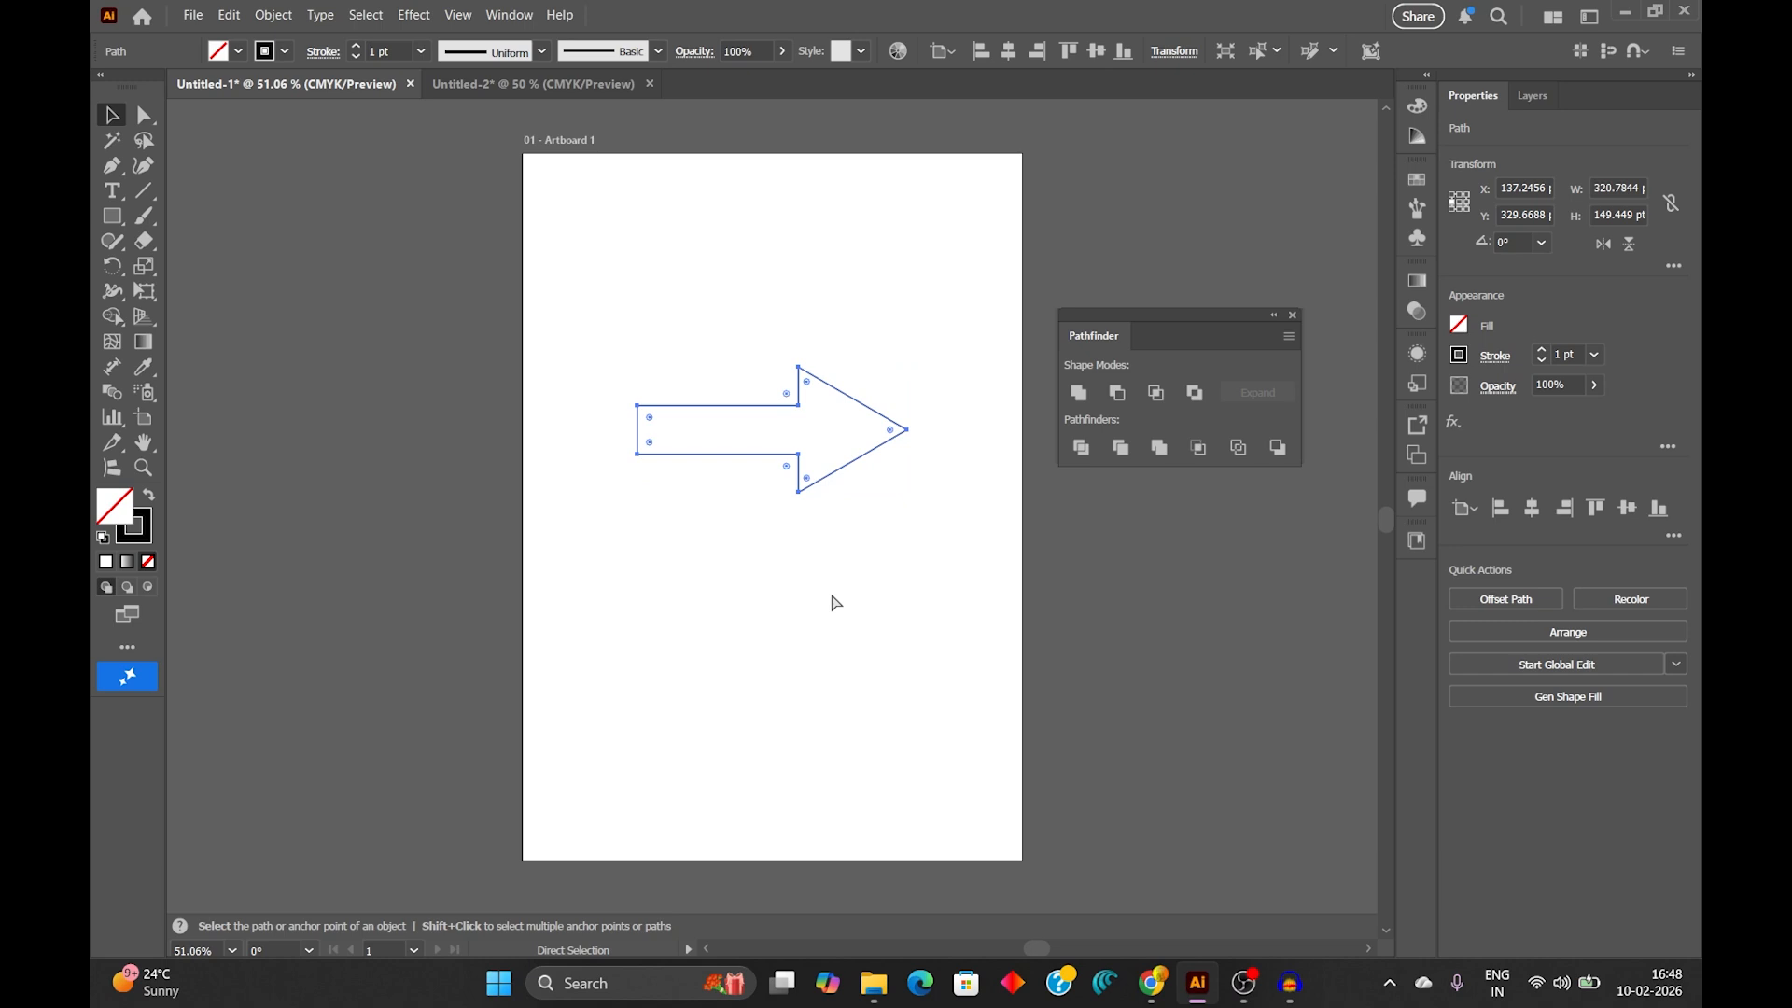
key(ctrl+z)
key(ctrl+z)
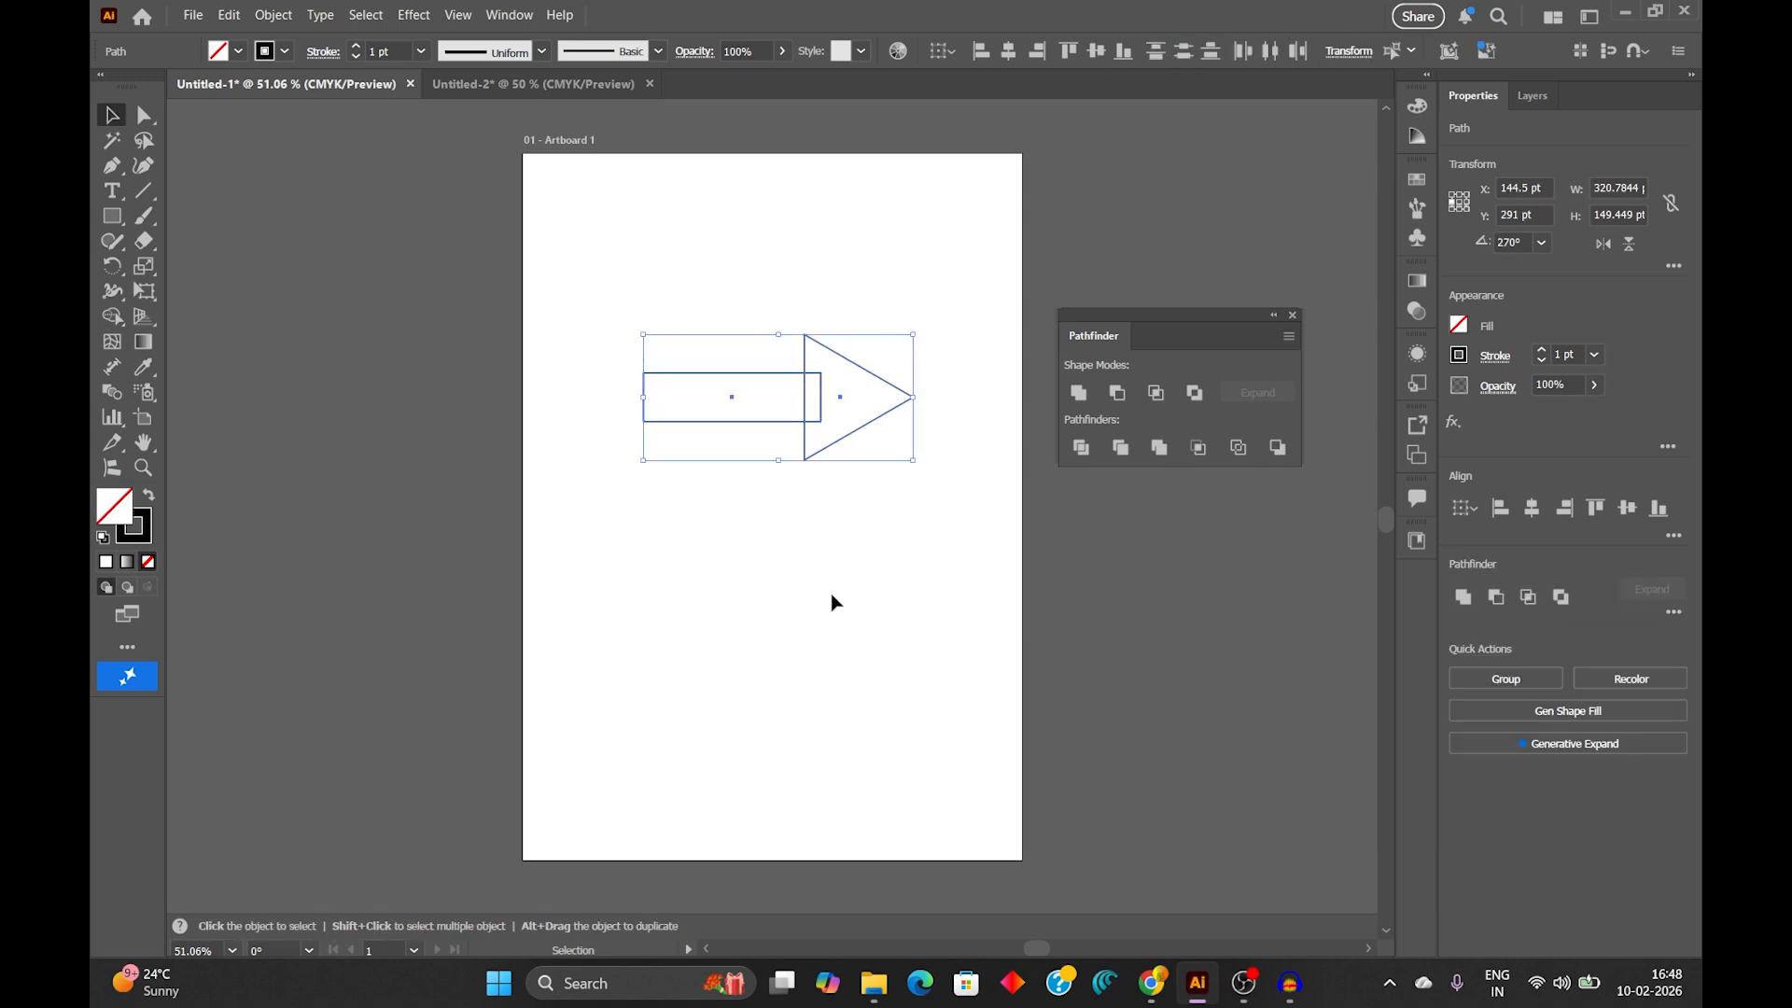
click(836, 603)
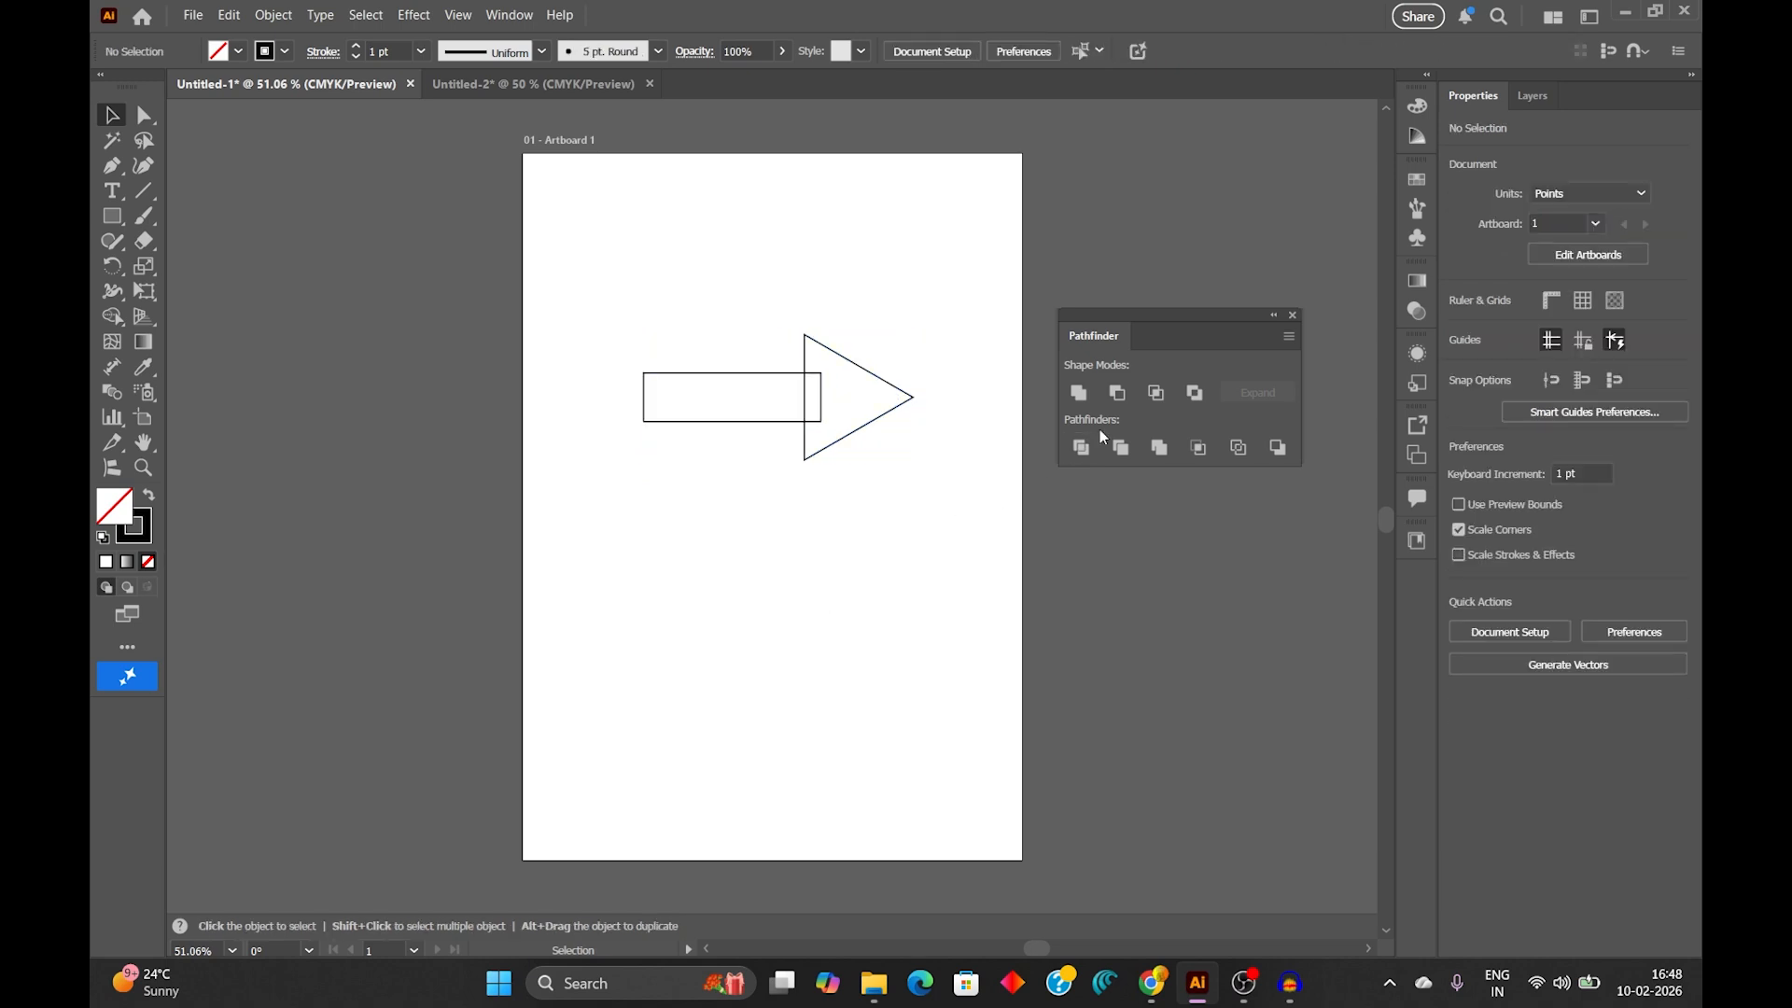
Step: Subtract the rectangle from the triangle with Minus Front, and undo the subtraction
drag(563, 277, 930, 519)
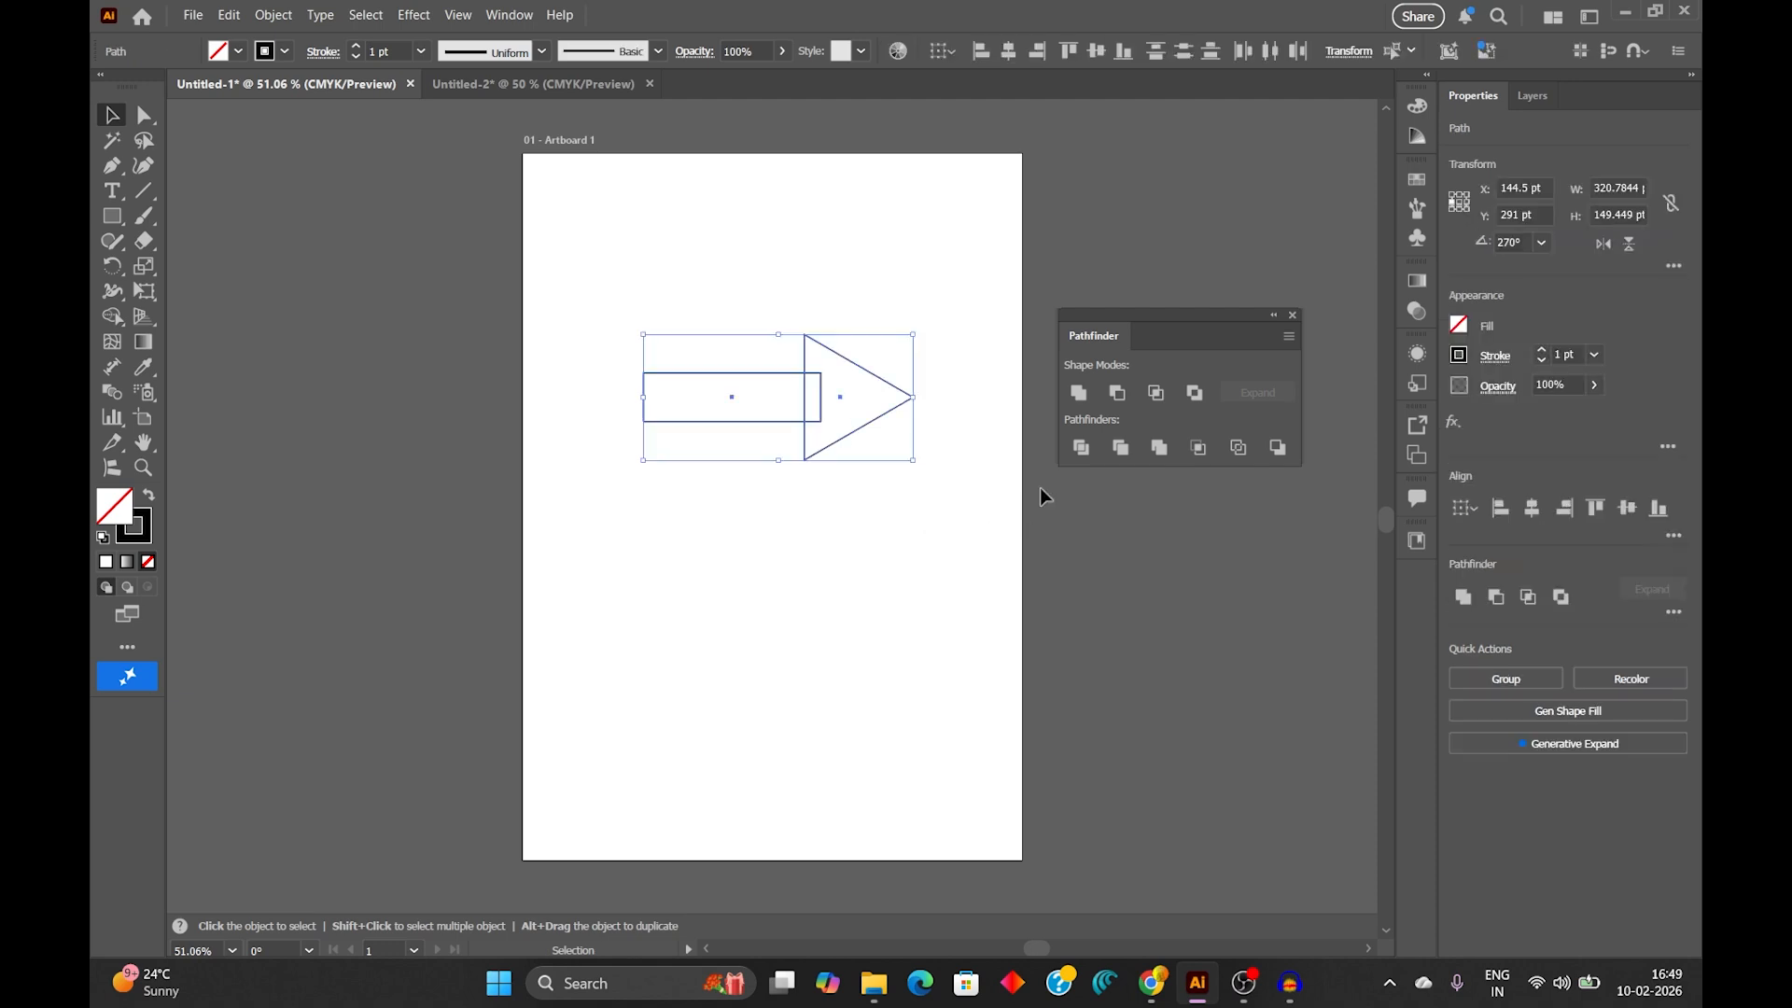
click(1116, 396)
click(888, 552)
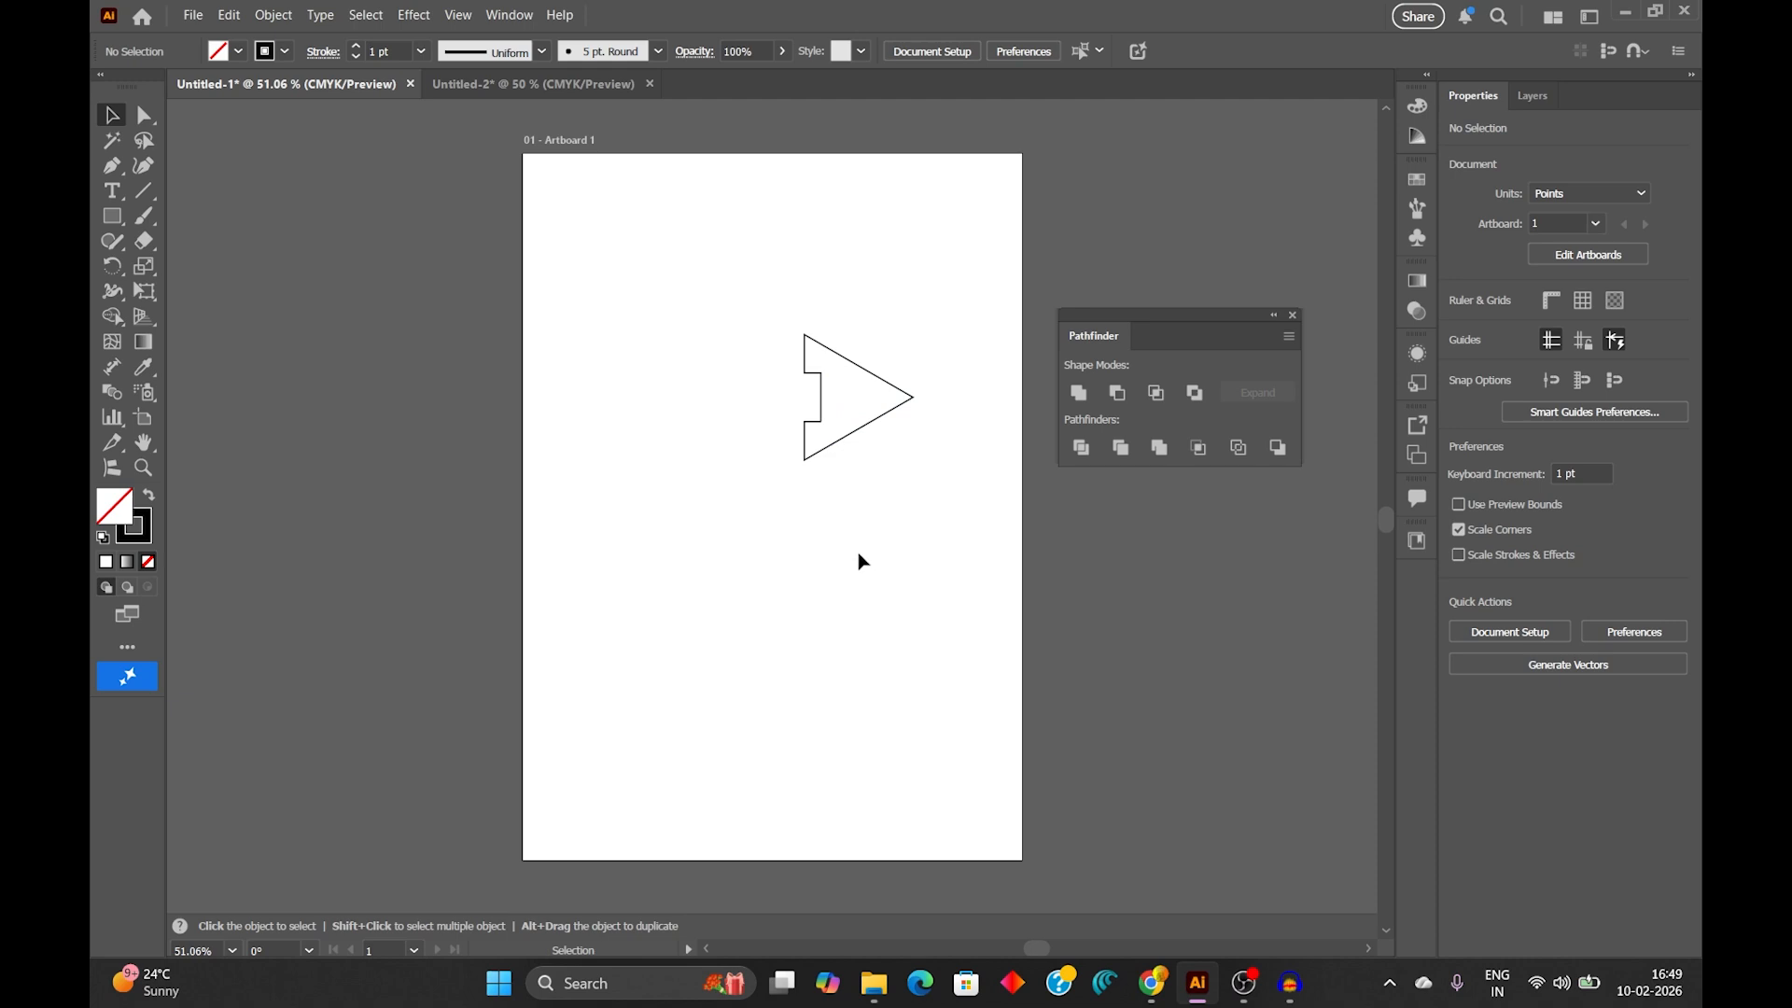
key(ctrl+z)
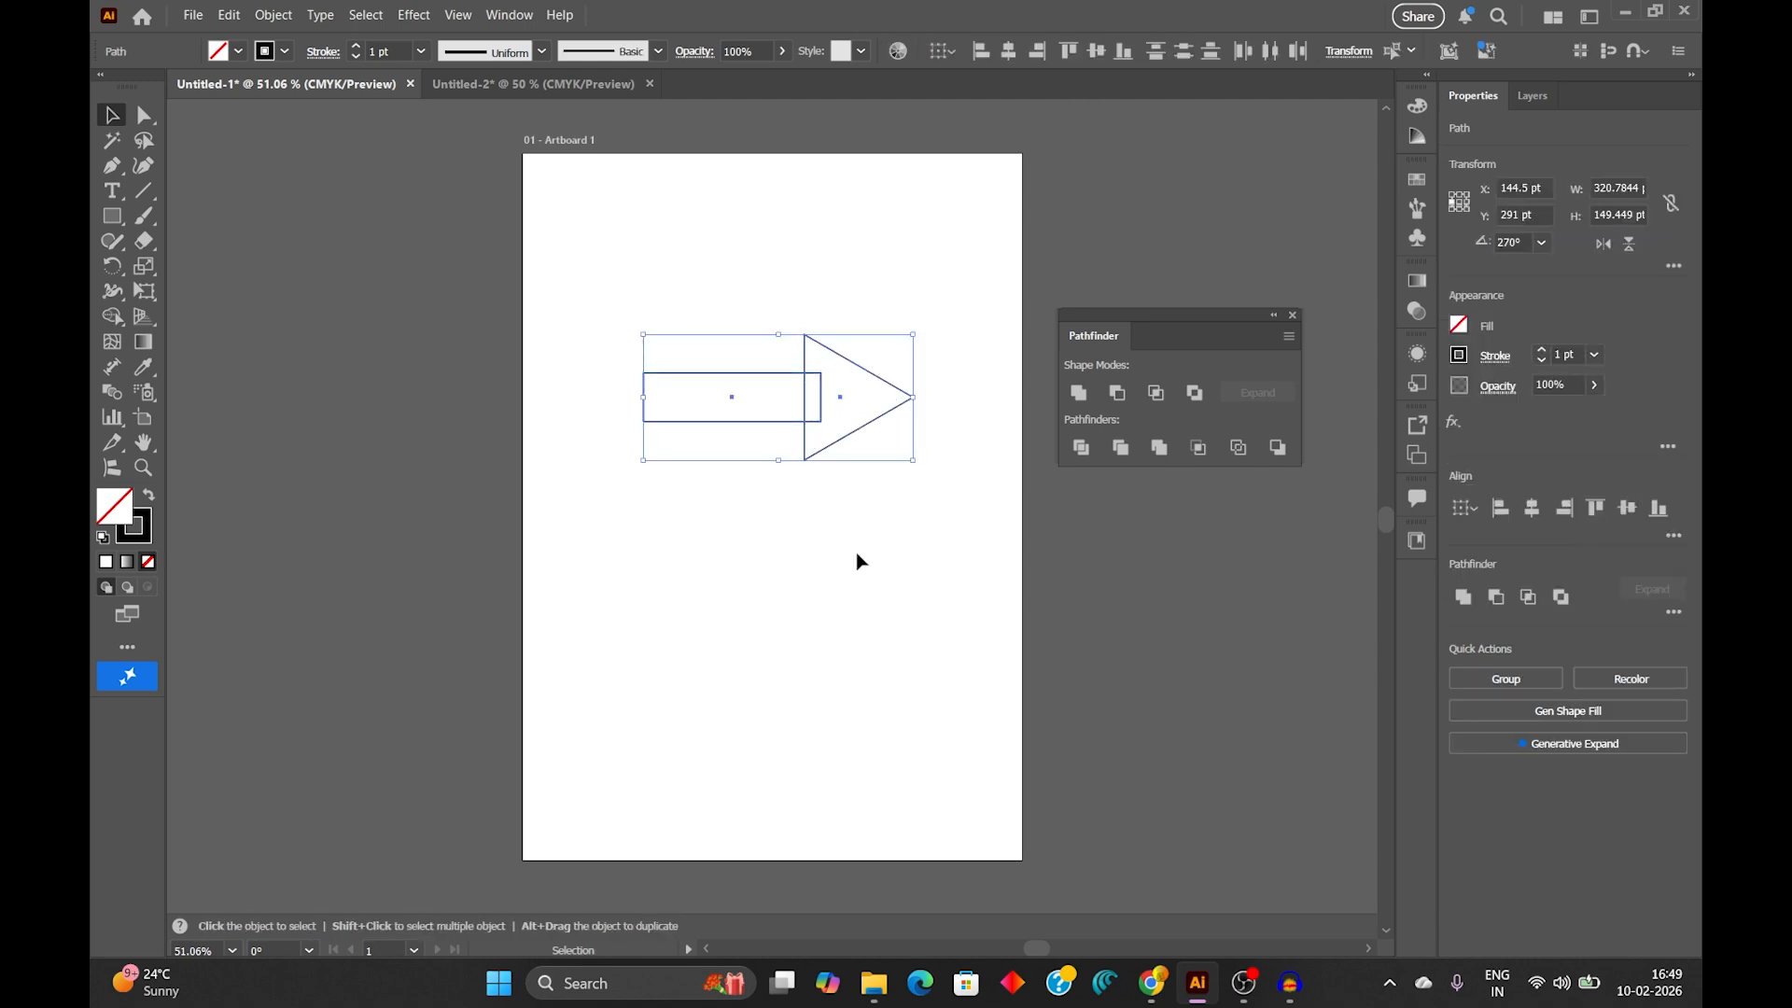
click(860, 560)
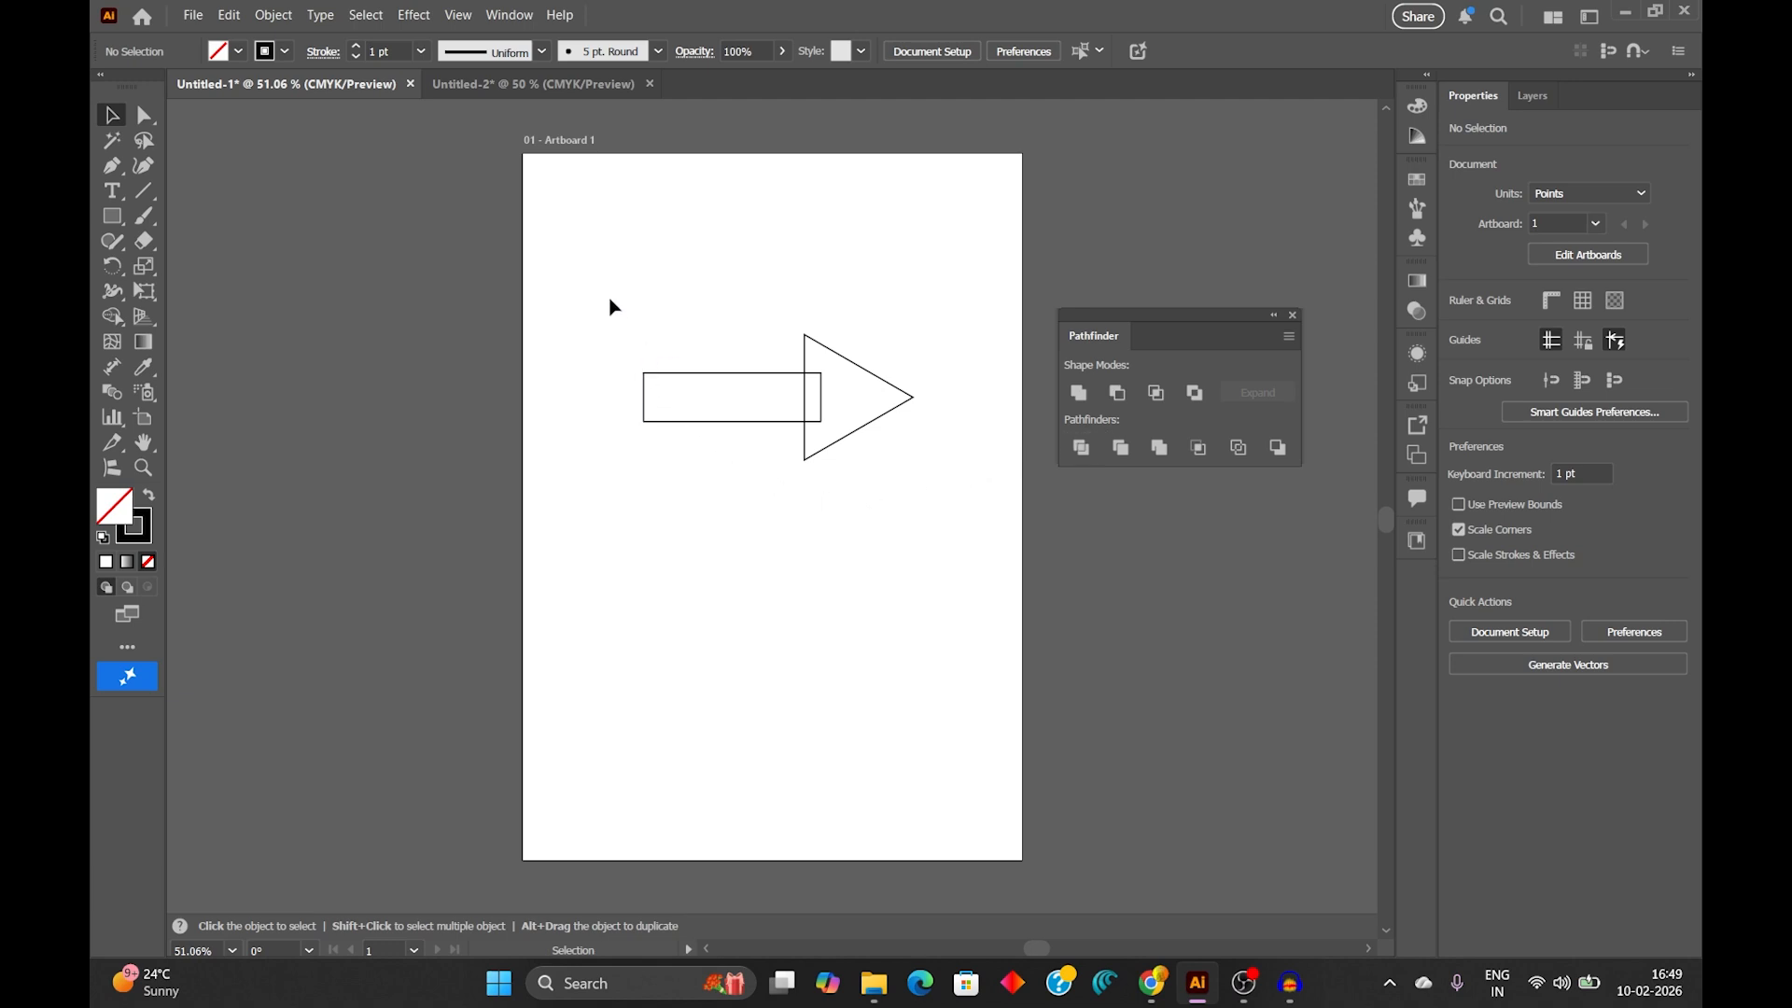
Step: Combine the rectangle and triangle into an editable compound shape with the Unite shape mode
drag(609, 299, 952, 518)
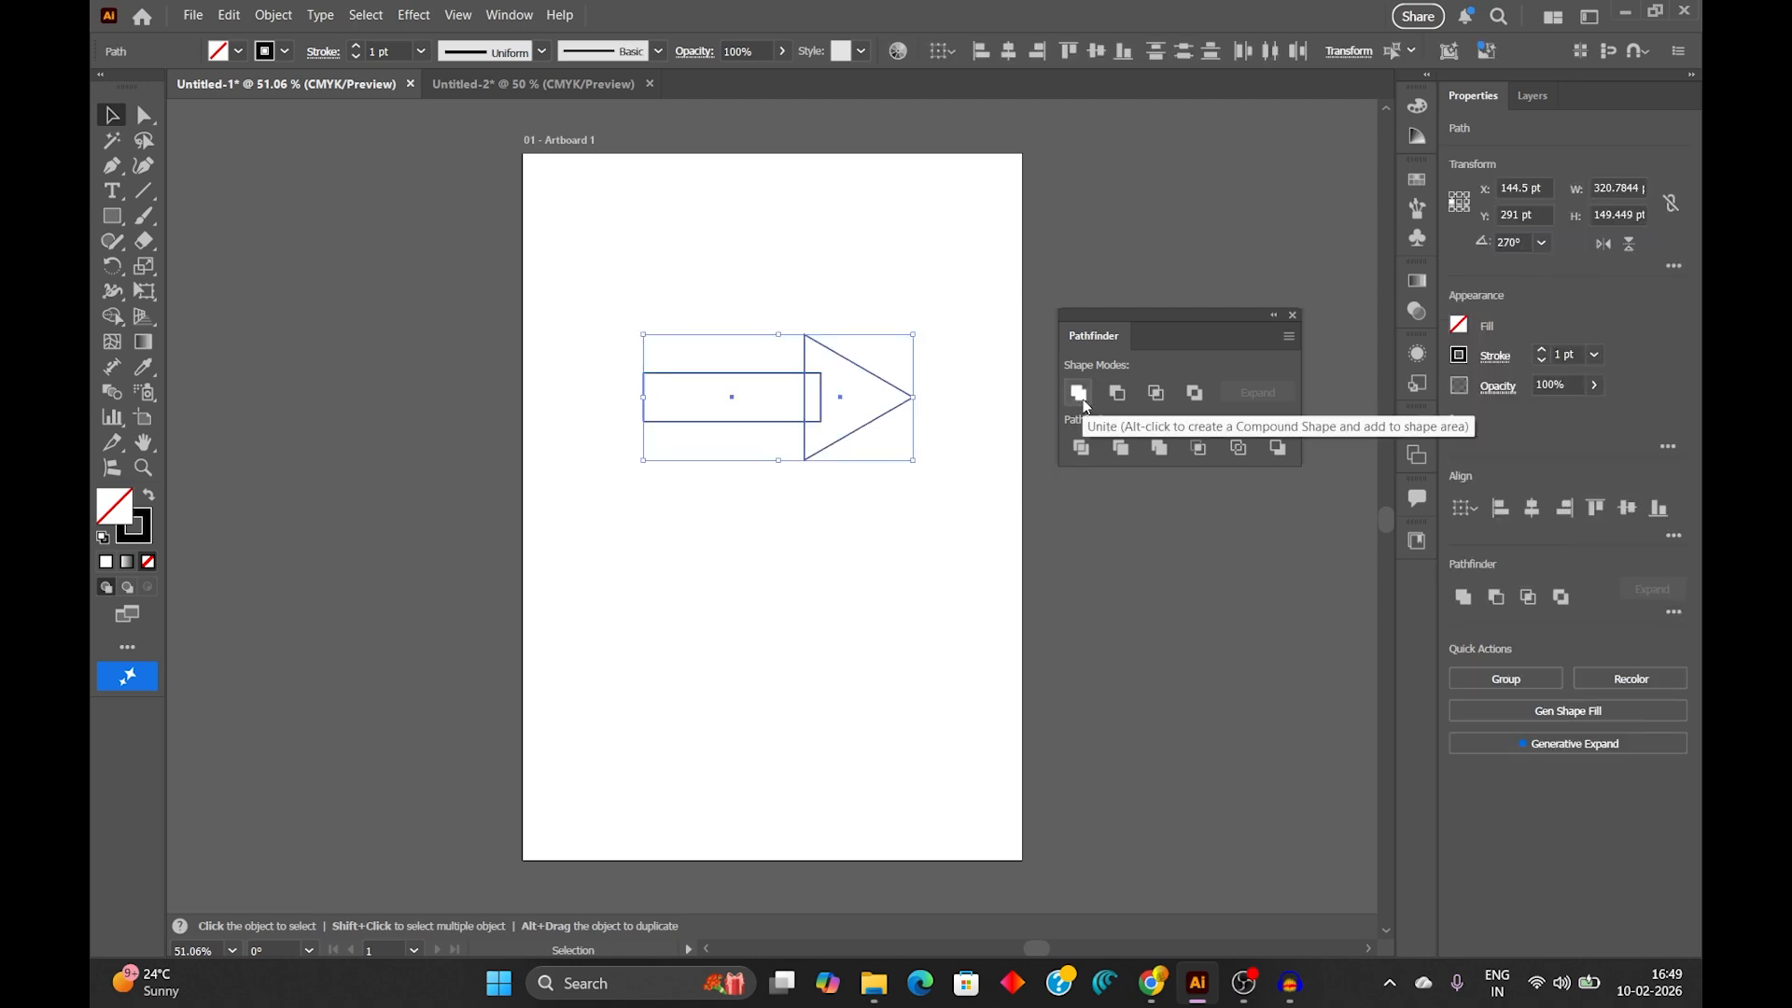
click(842, 523)
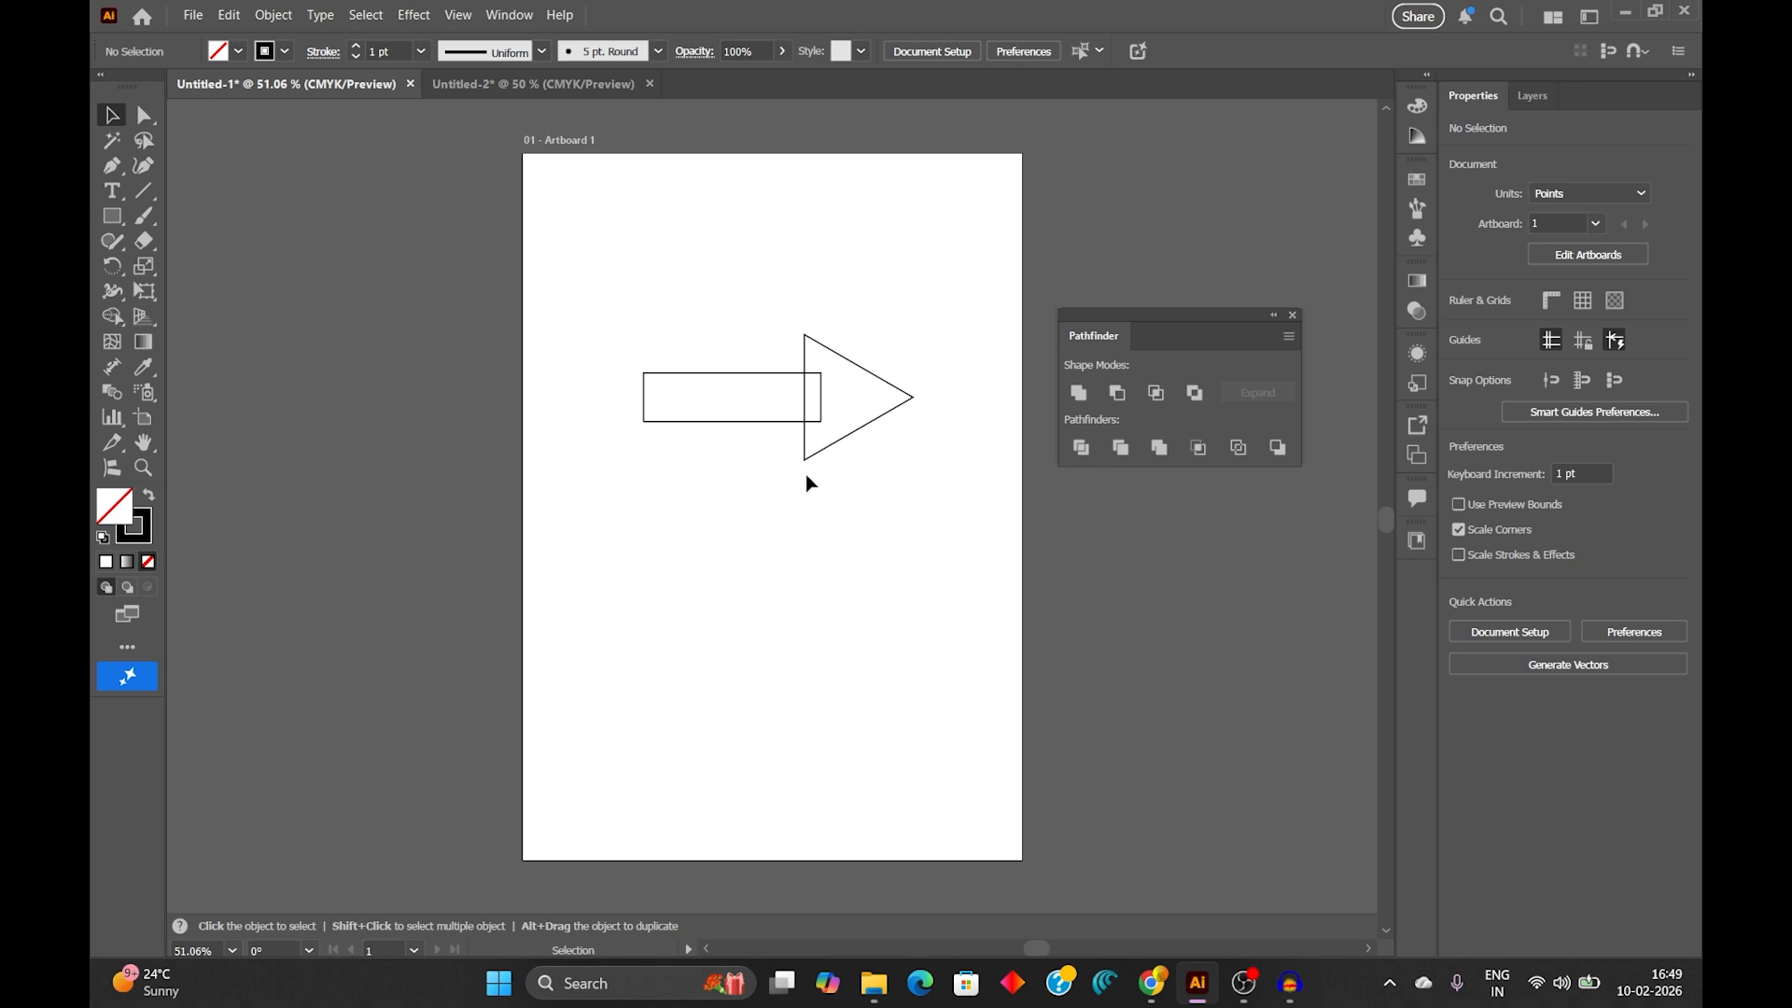
drag(615, 291, 948, 518)
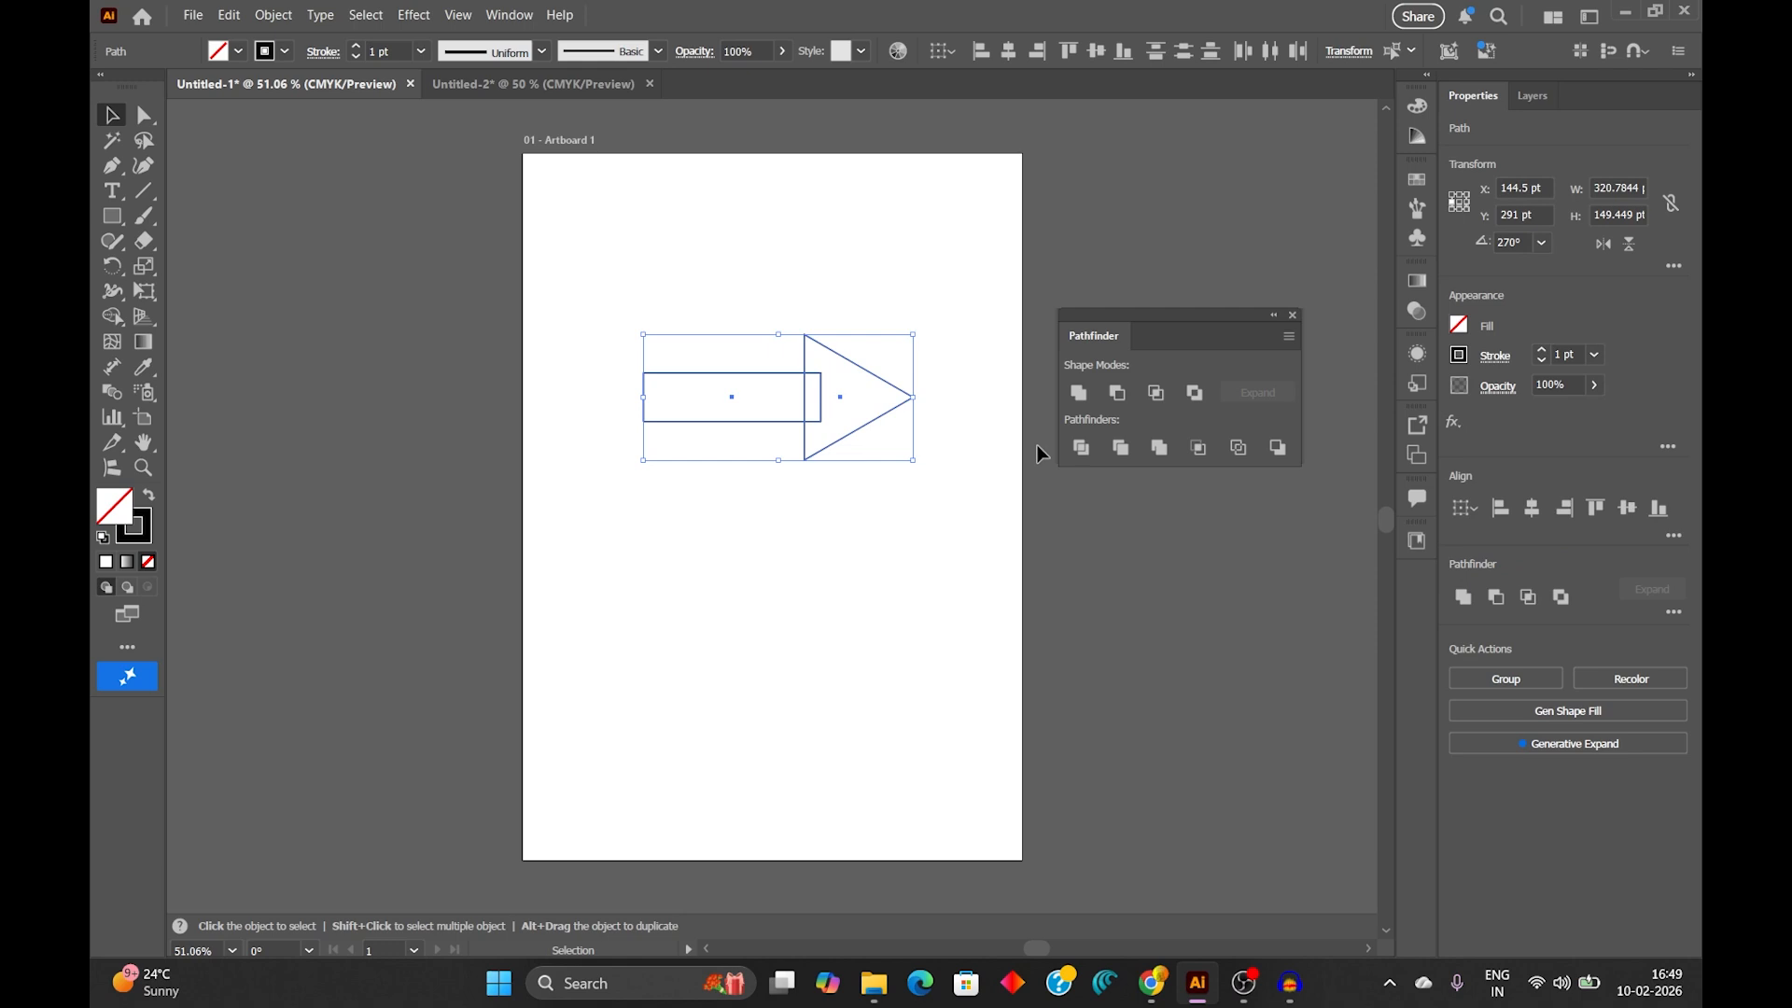
click(1079, 400)
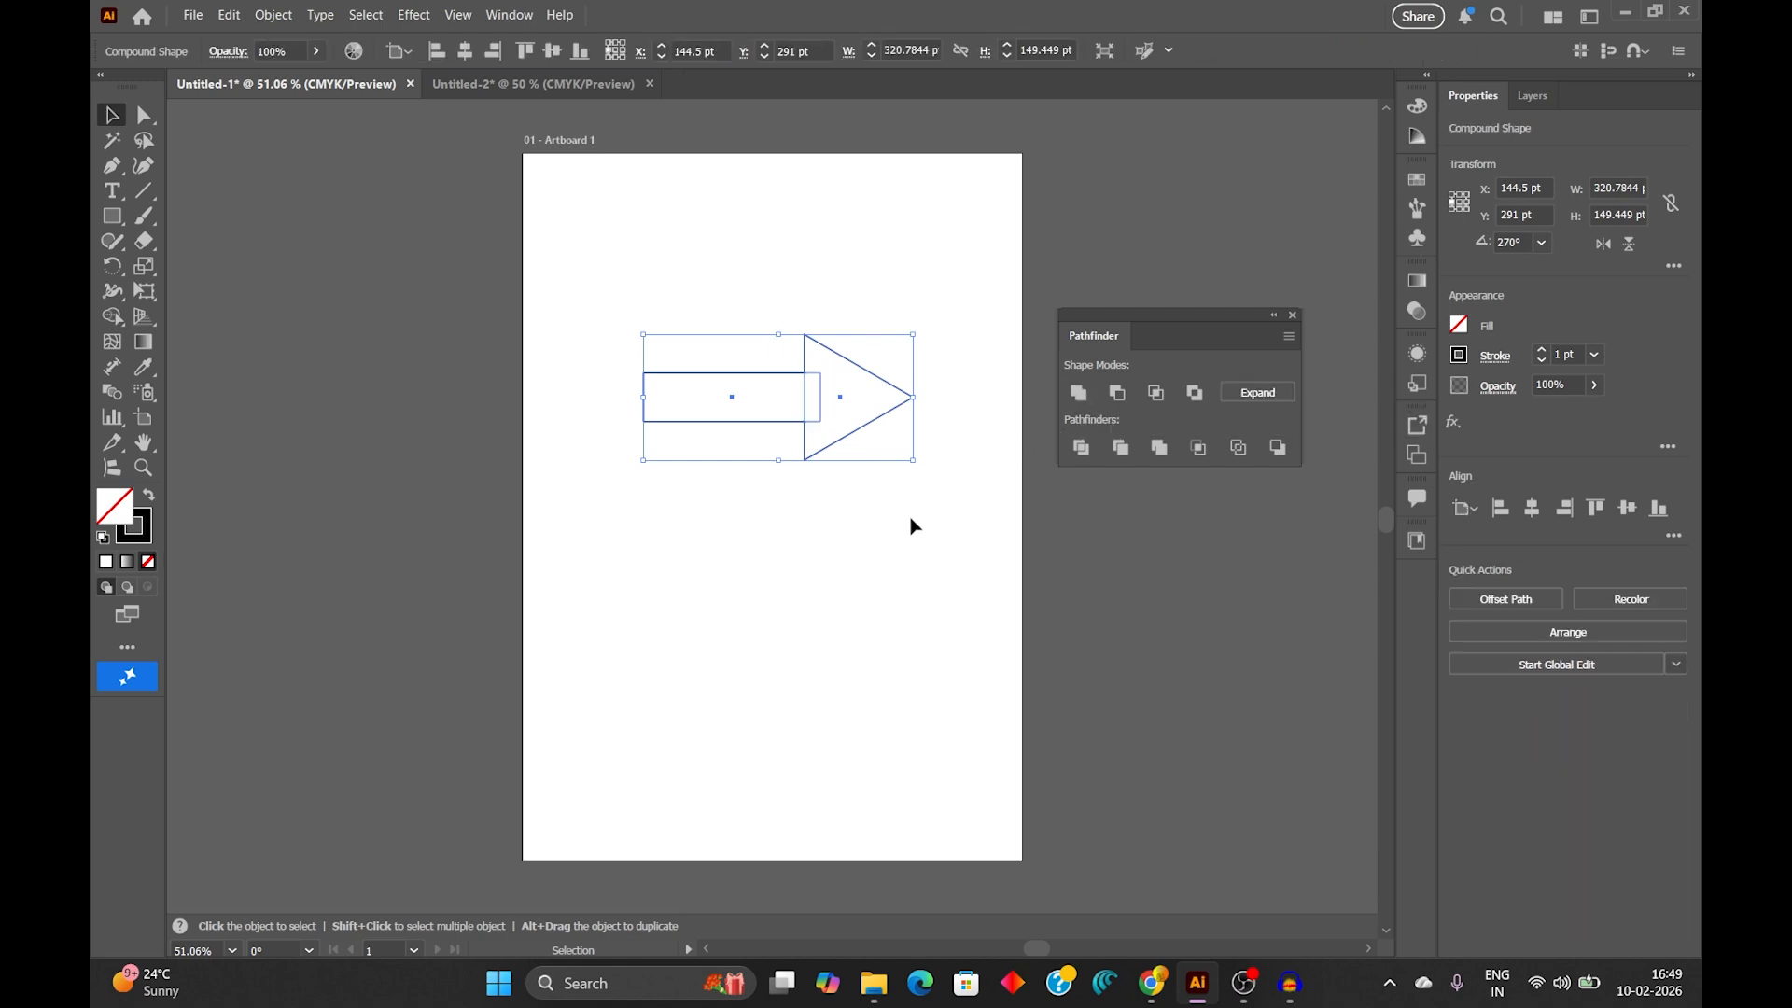
click(843, 574)
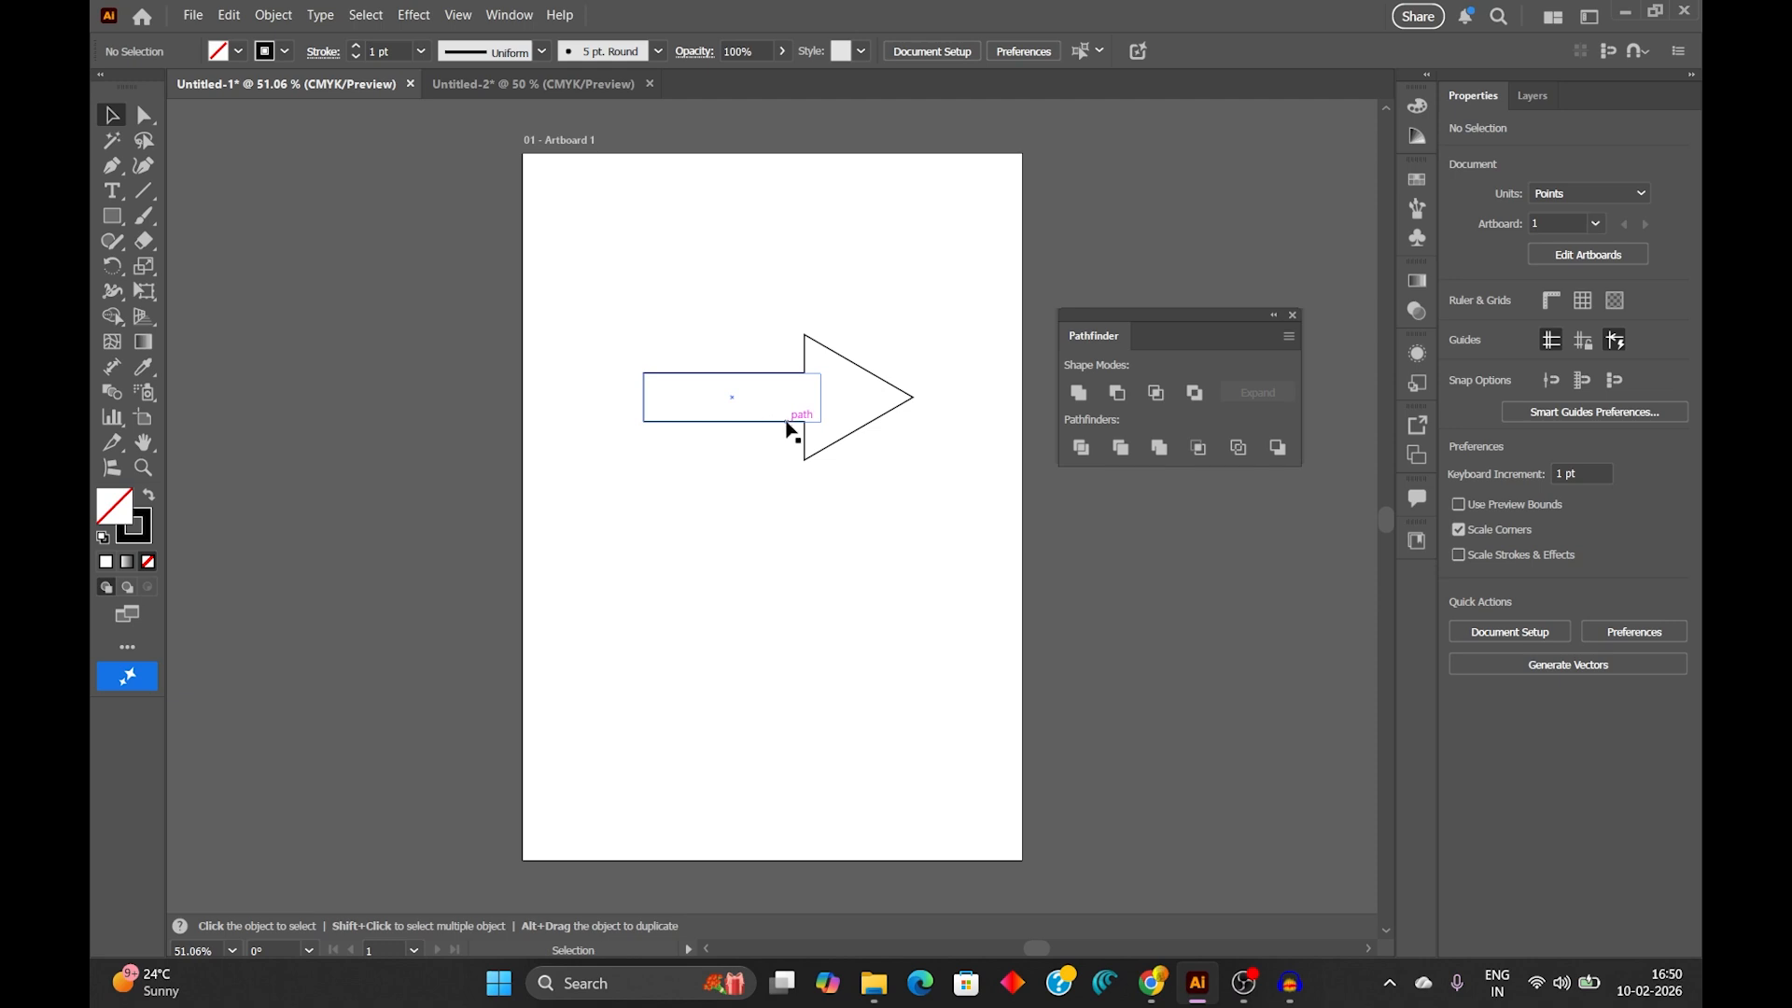
Step: Move only the rectangle inside the compound shape slightly right with Direct Selection, shortening the arrow's shaft
click(144, 117)
drag(451, 306, 732, 536)
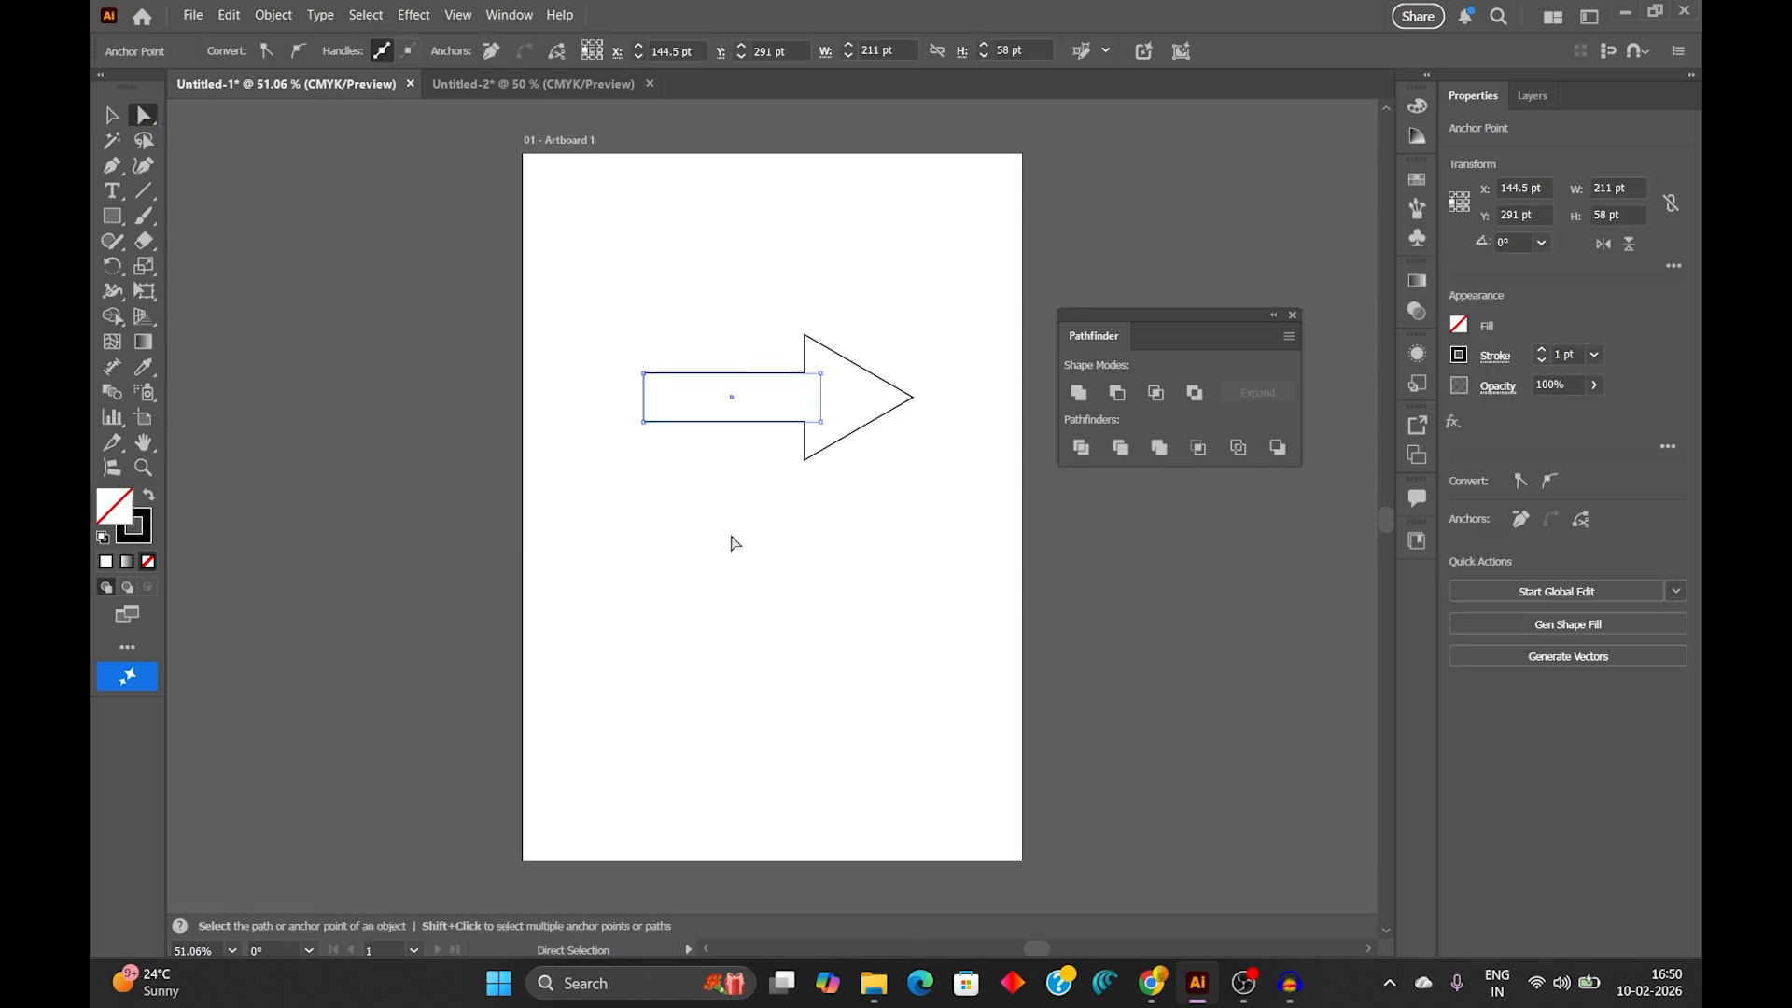
click(734, 538)
click(735, 399)
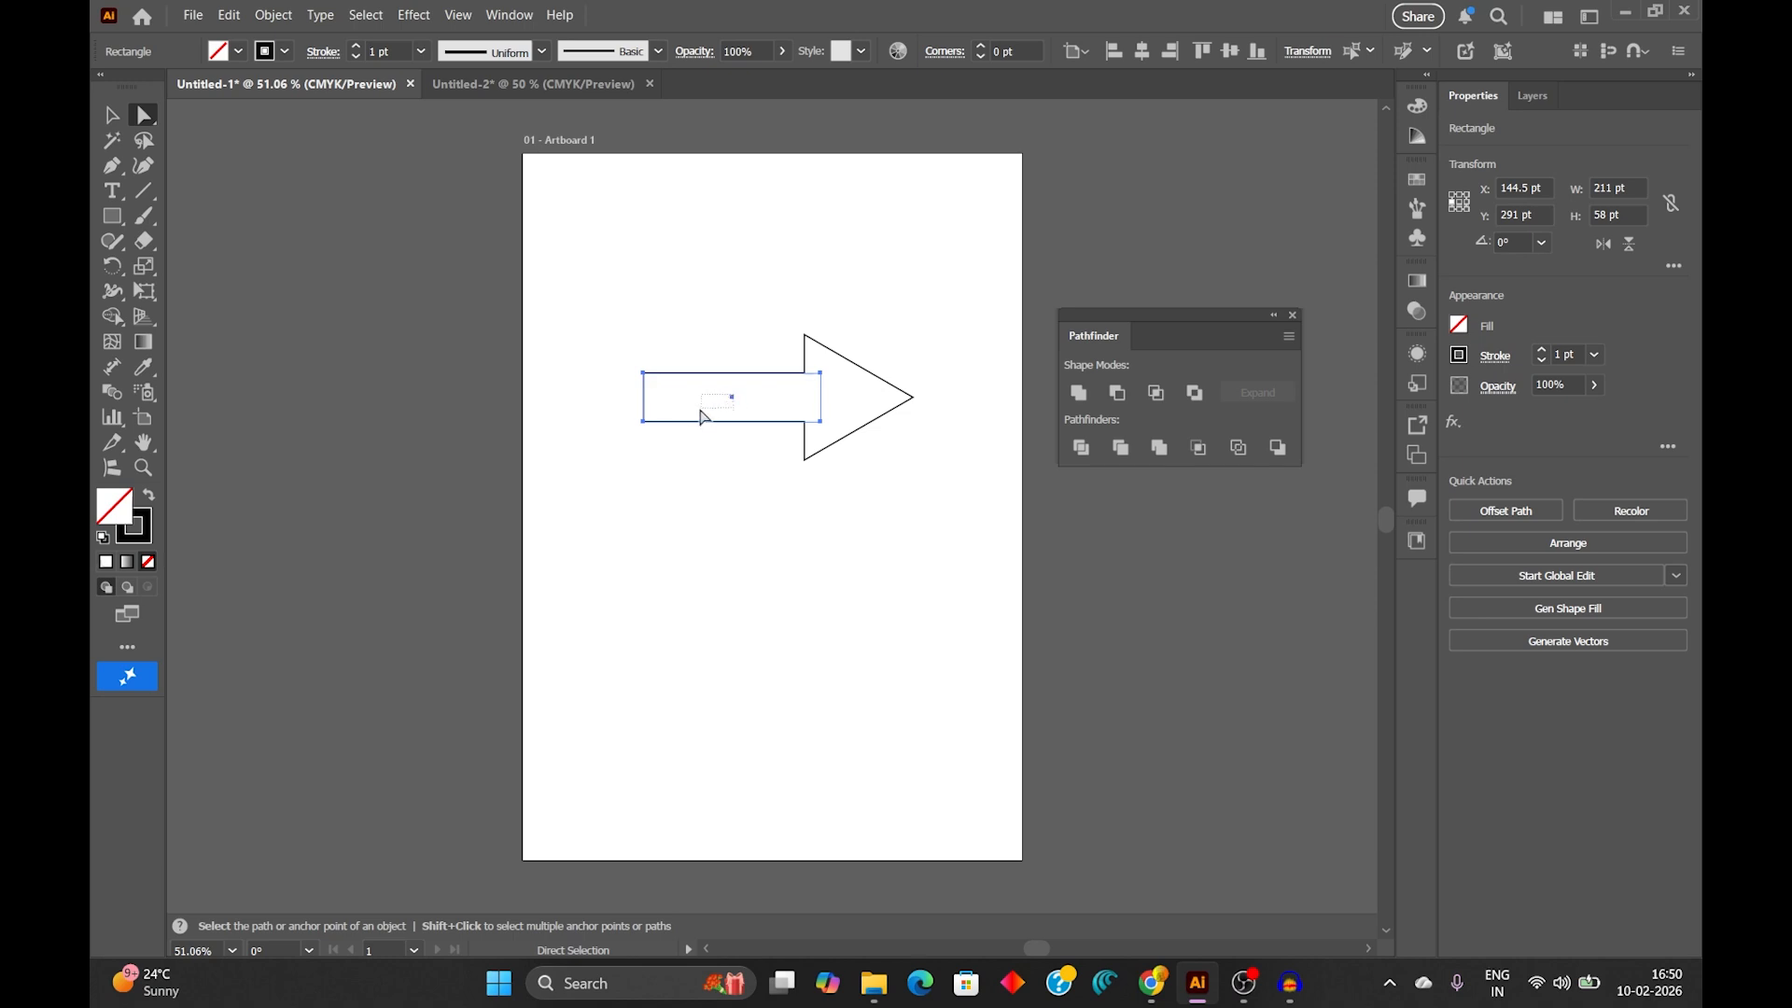
mouse_move(736, 402)
mouse_down()
mouse_move(684, 443)
mouse_move(693, 383)
mouse_move(793, 340)
mouse_move(898, 356)
mouse_move(922, 450)
mouse_move(888, 336)
mouse_move(703, 385)
mouse_move(850, 391)
mouse_move(877, 500)
mouse_move(744, 464)
mouse_move(812, 308)
mouse_move(851, 469)
mouse_move(772, 457)
mouse_move(740, 368)
mouse_move(797, 332)
mouse_move(859, 416)
mouse_move(859, 456)
mouse_move(772, 392)
mouse_move(754, 404)
mouse_up()
click(812, 616)
Step: Undo the rectangle's move and the compound shape, leaving nothing selected
key(v)
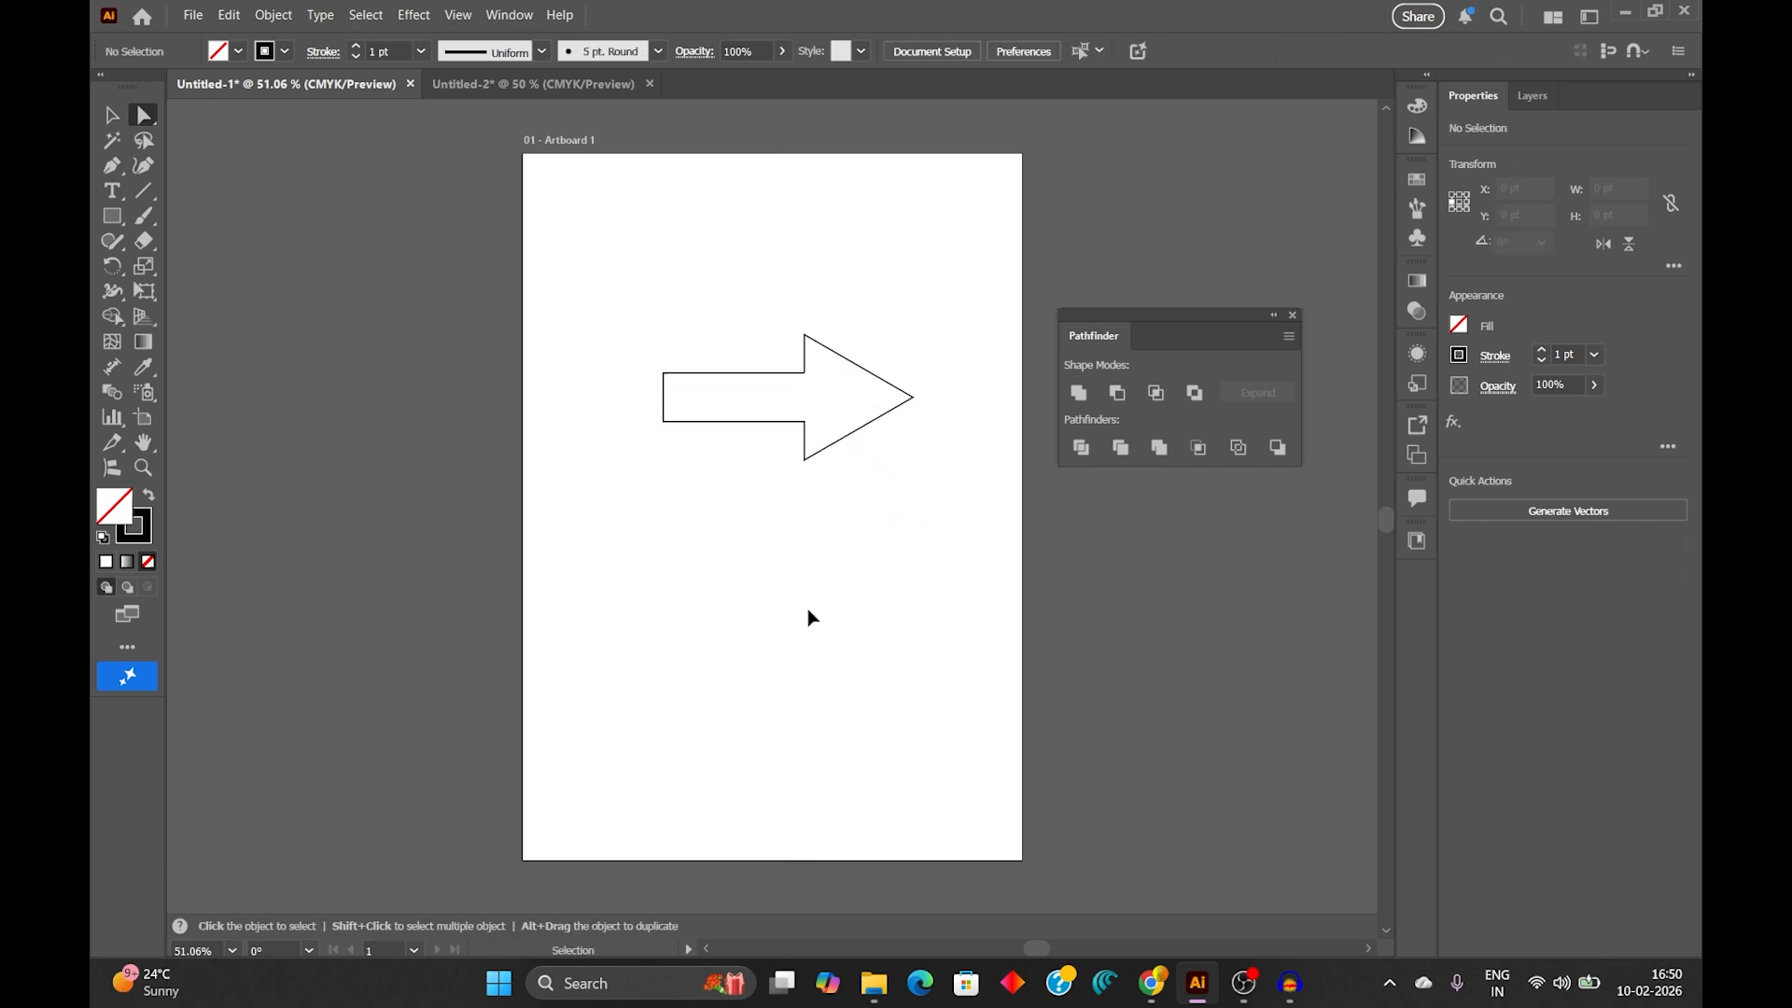
key(ctrl+a)
key(a)
click(809, 609)
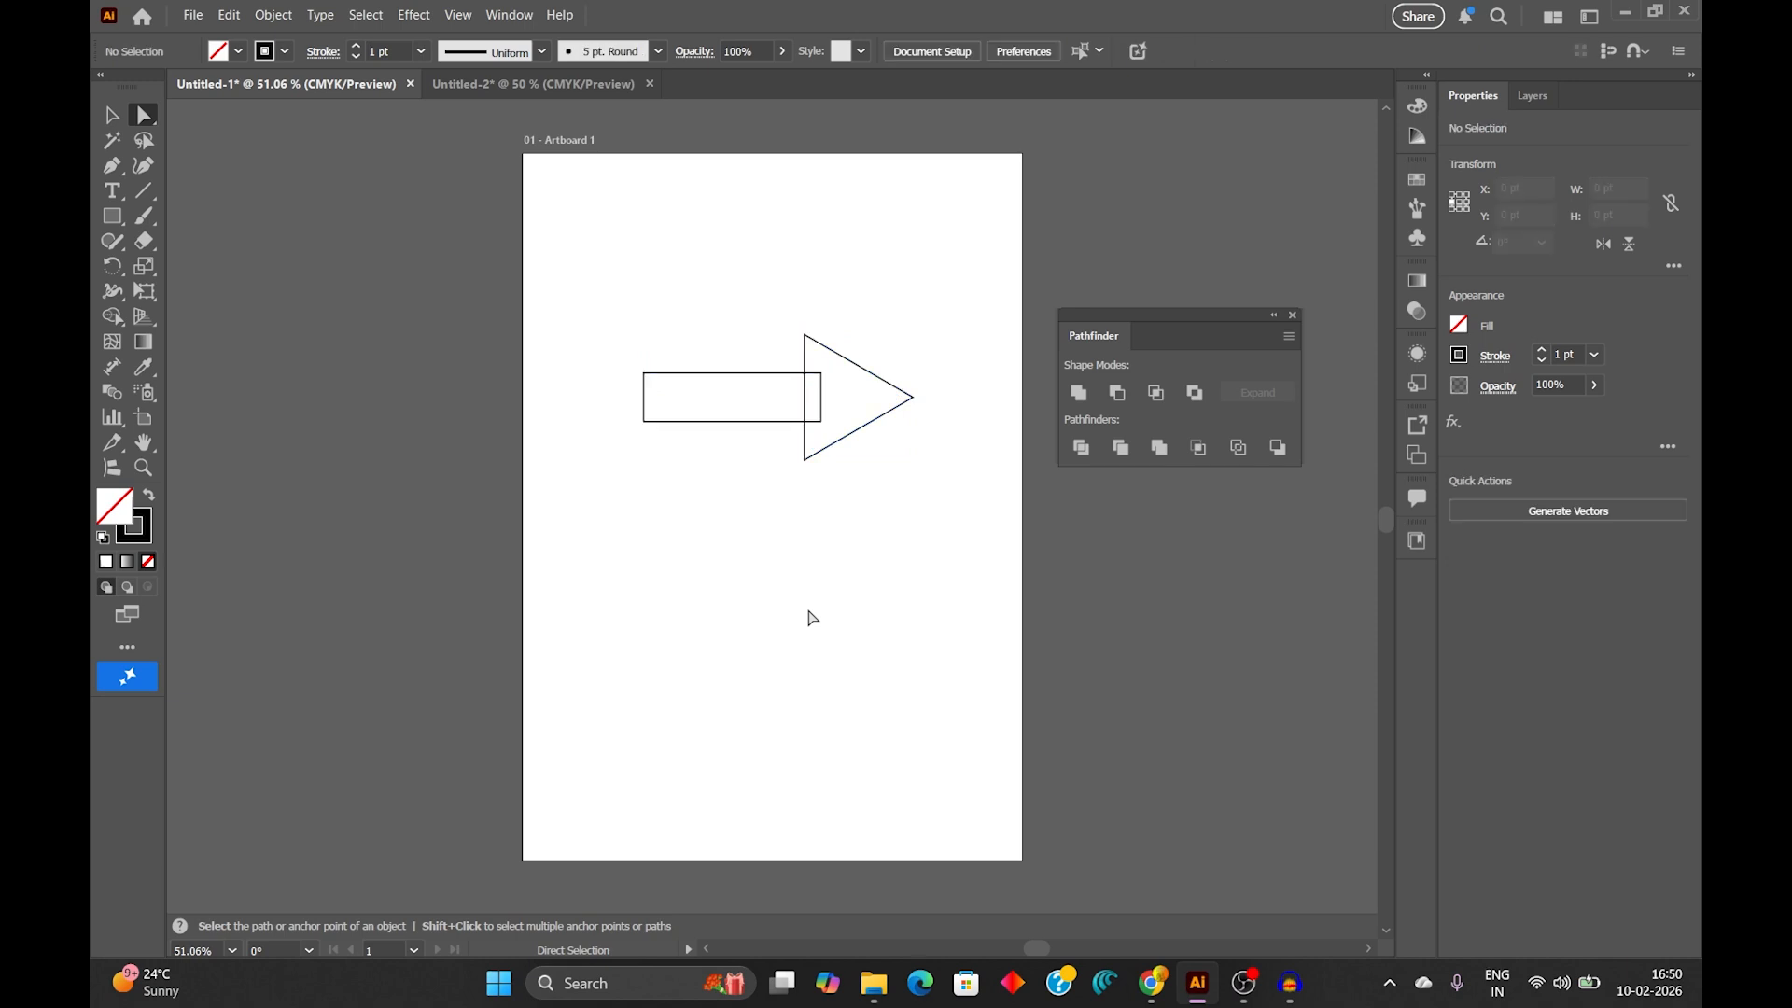
Step: Merge the rectangle, the overlap and the triangle into one arrow with Shape Builder, and move the arrow slightly up and left
click(113, 119)
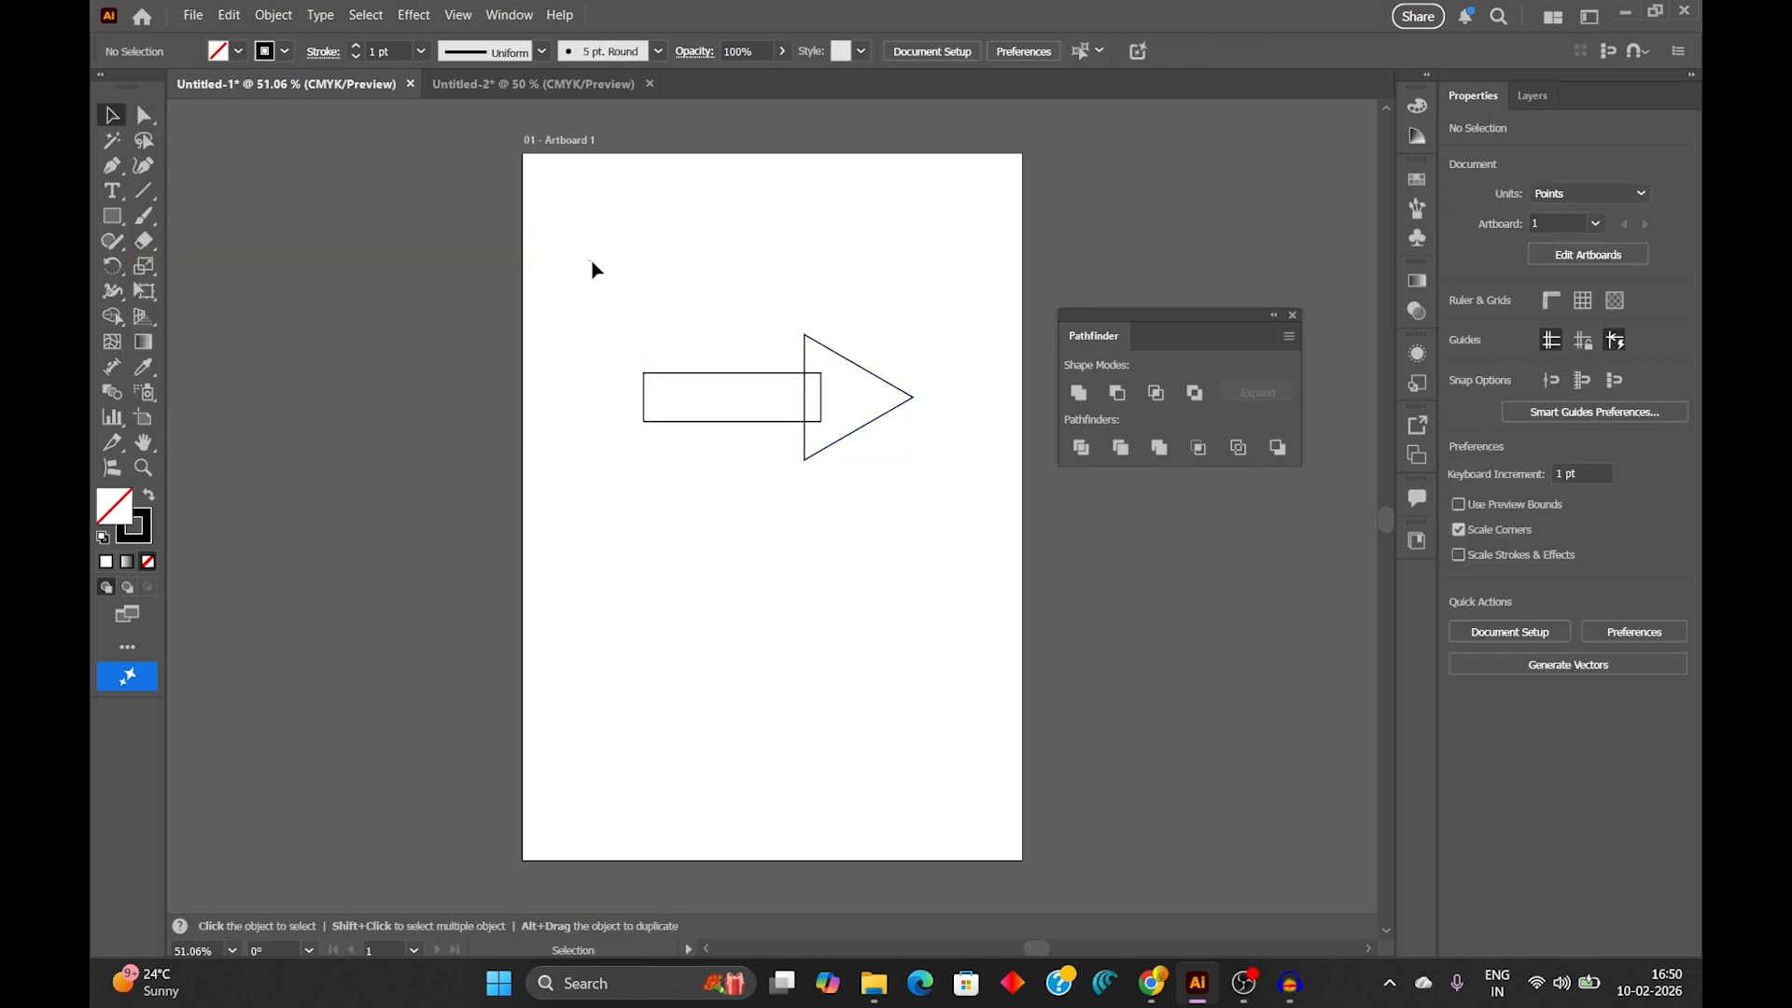
drag(589, 263, 956, 532)
click(934, 569)
drag(621, 279, 941, 505)
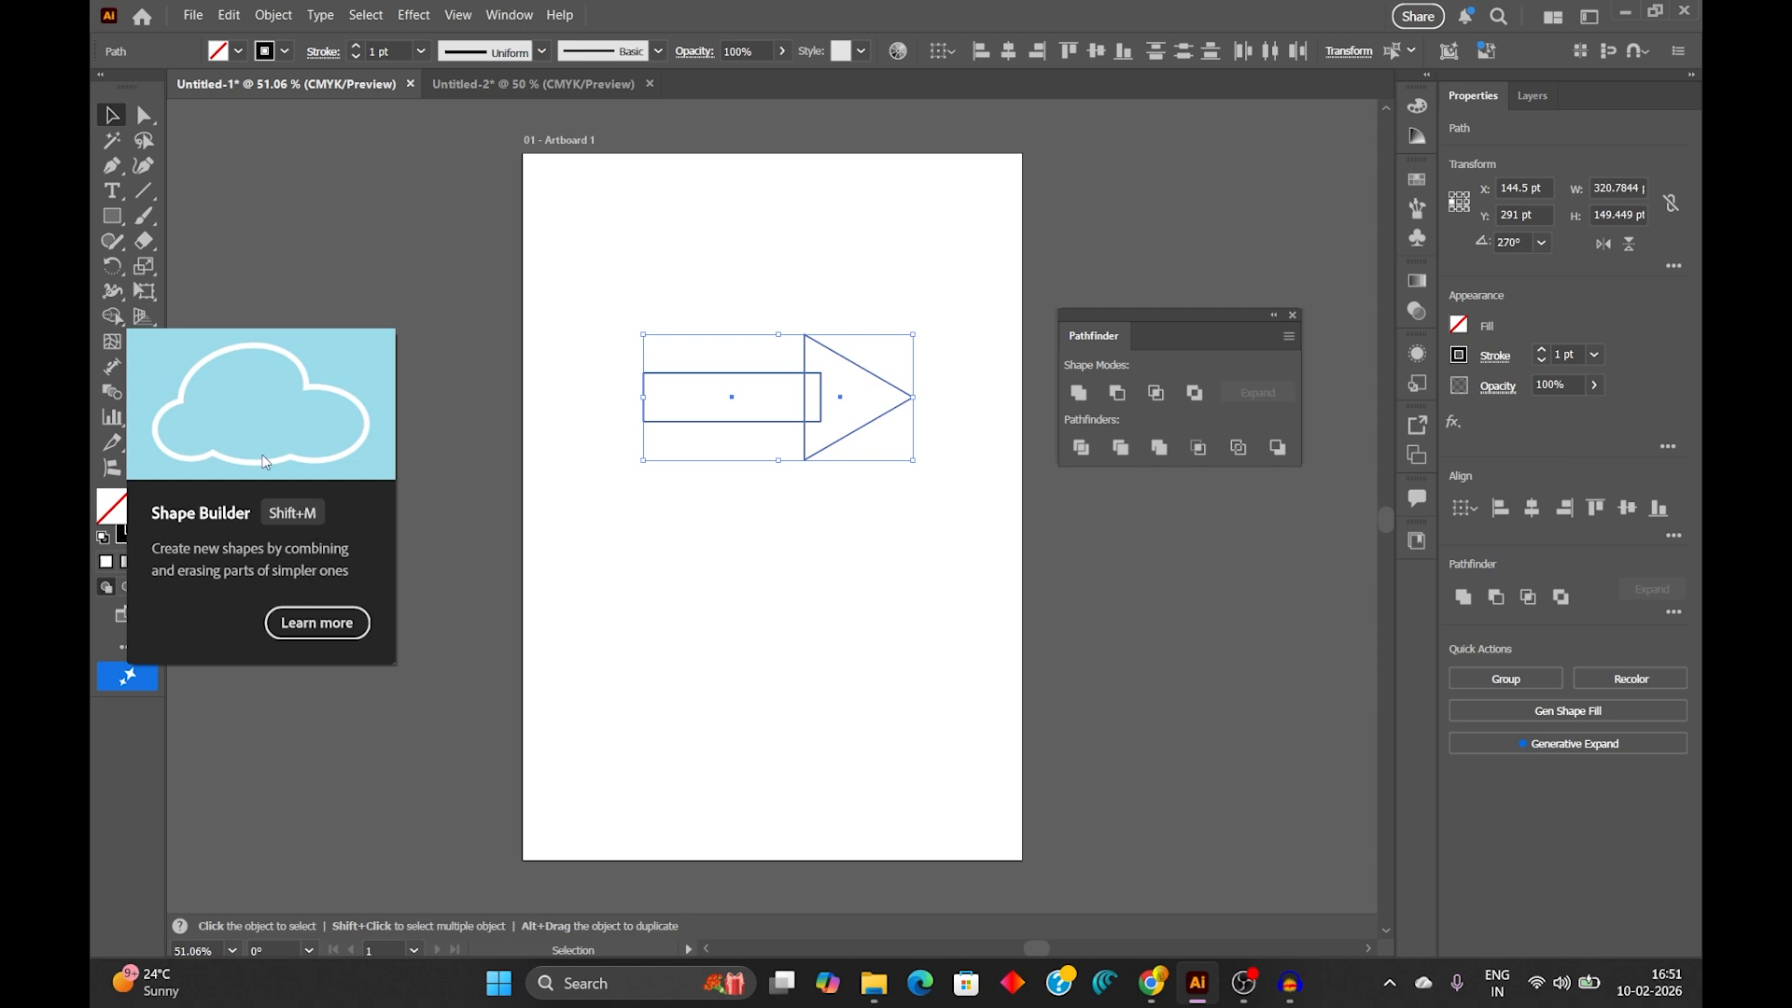
click(111, 317)
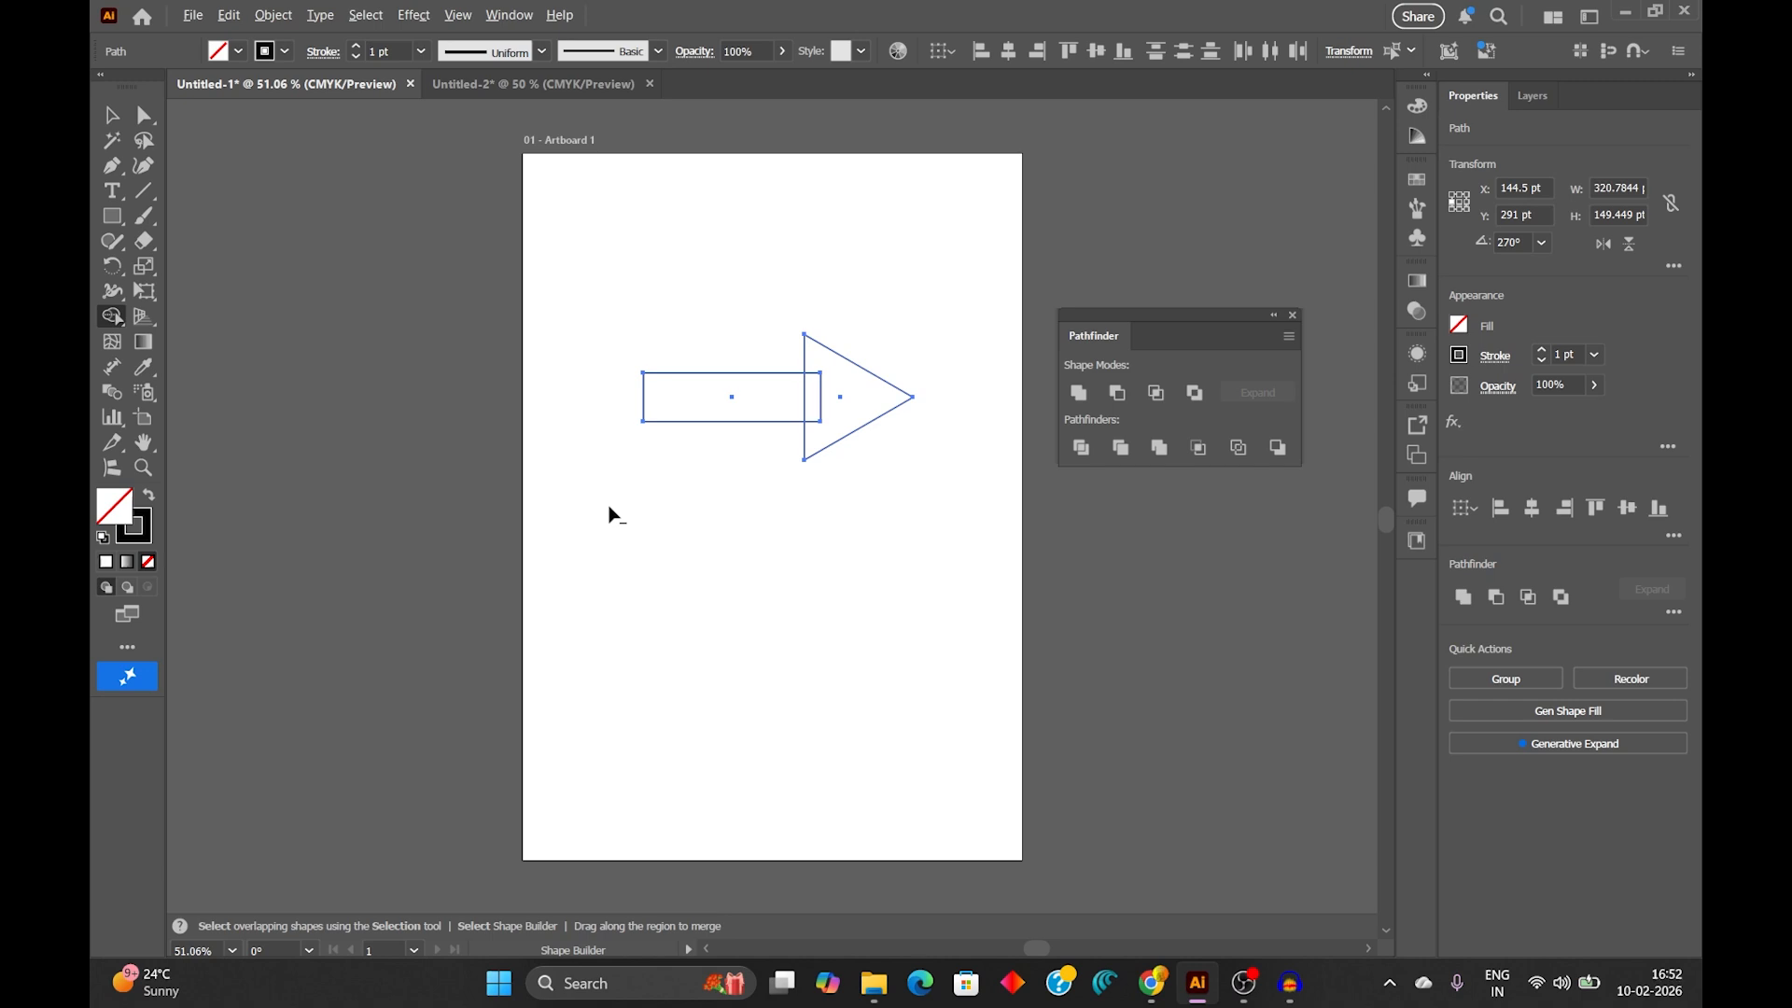
key(alt)
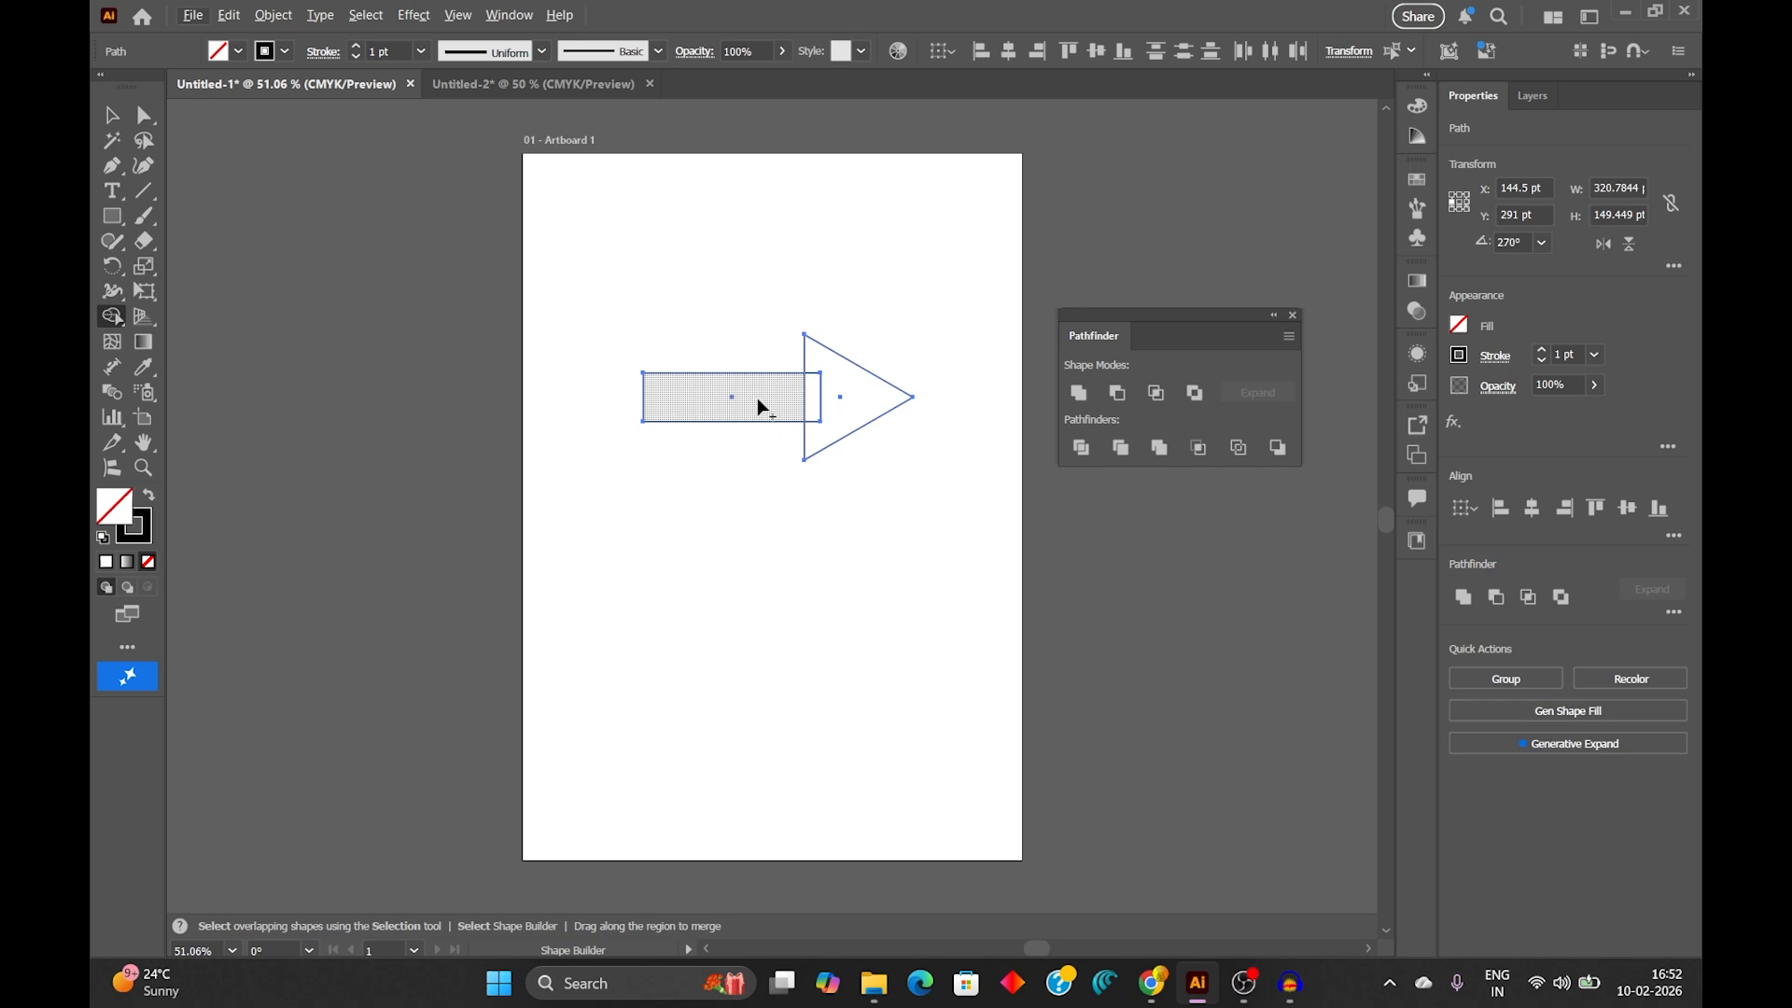
drag(758, 398, 857, 402)
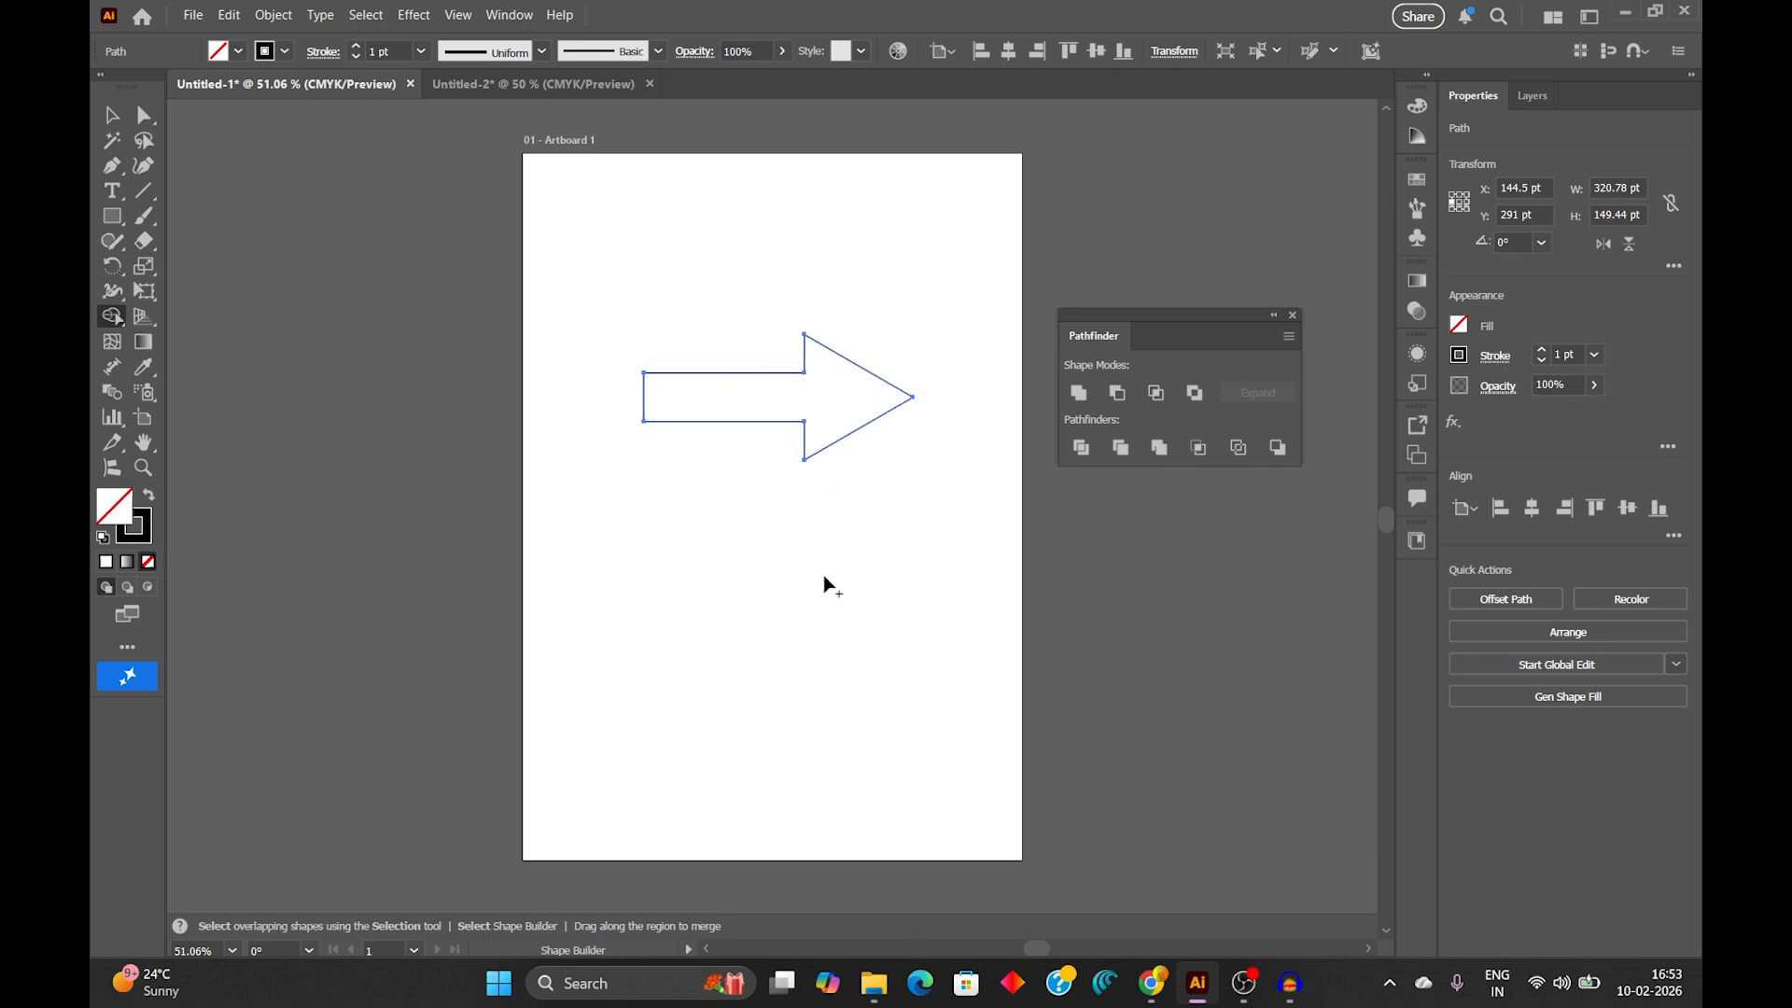
click(112, 115)
click(654, 526)
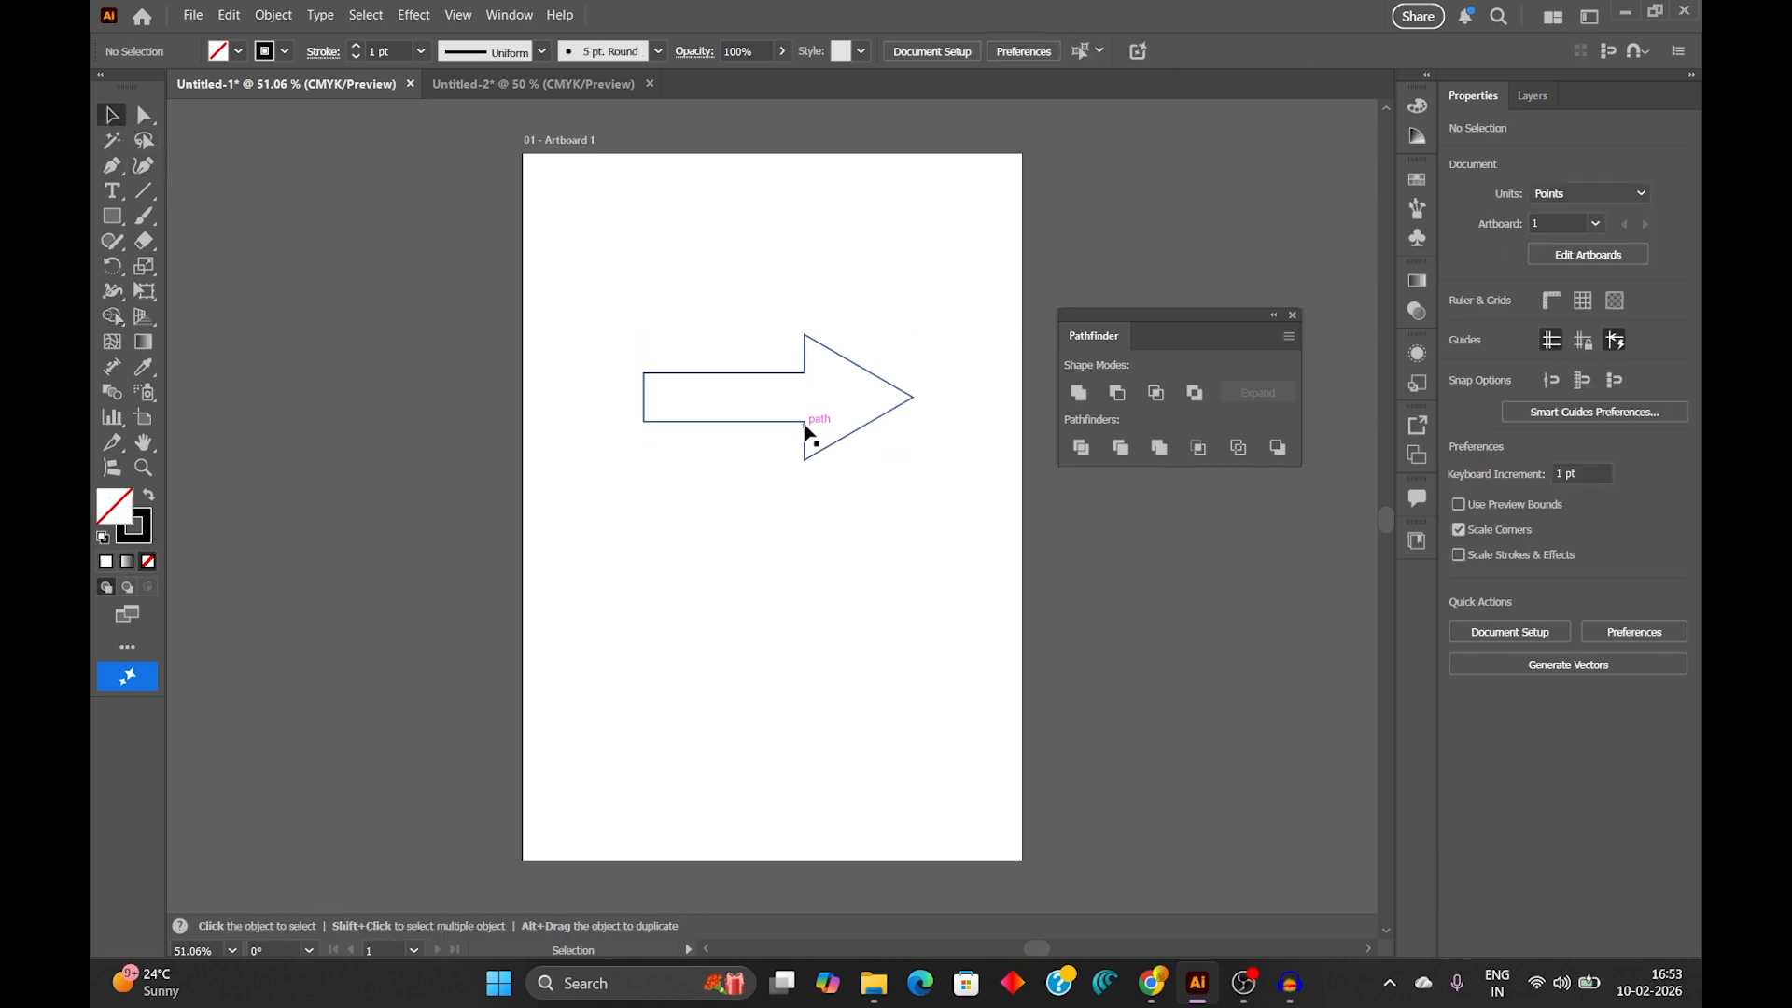
drag(803, 452, 782, 432)
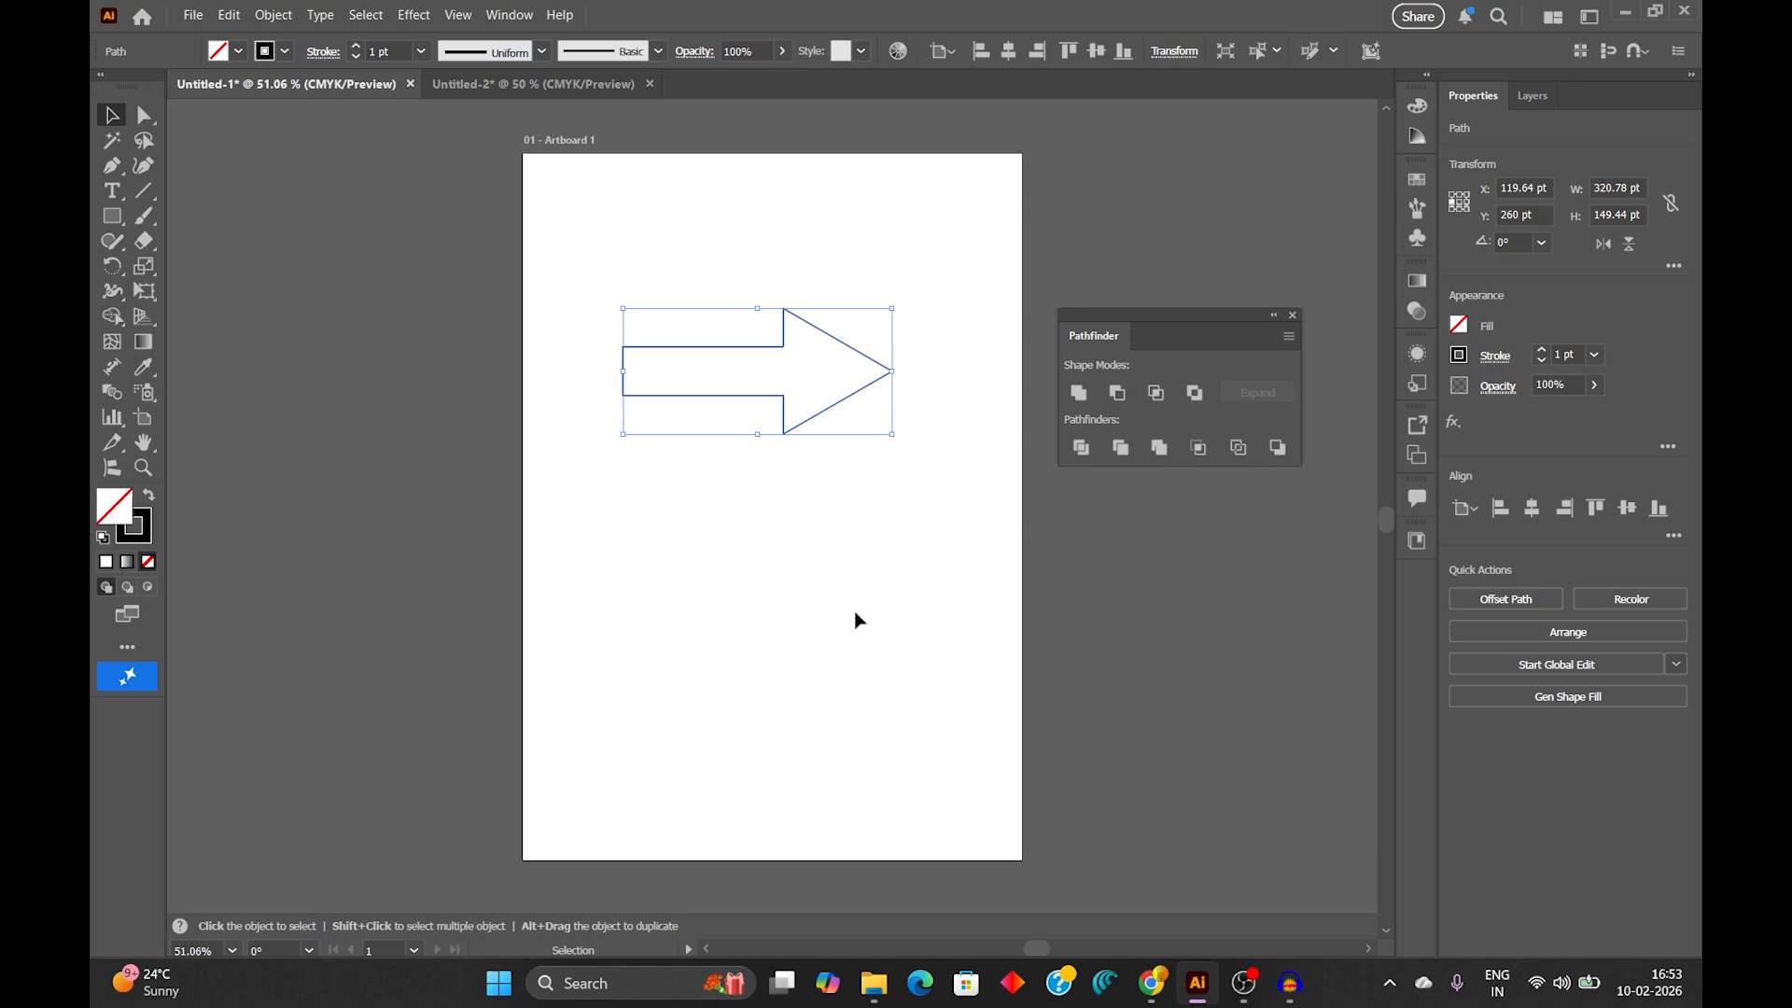
Step: Undo the arrow's move and the Shape Builder merge, and deselect both shapes
key(a)
key(ctrl+z)
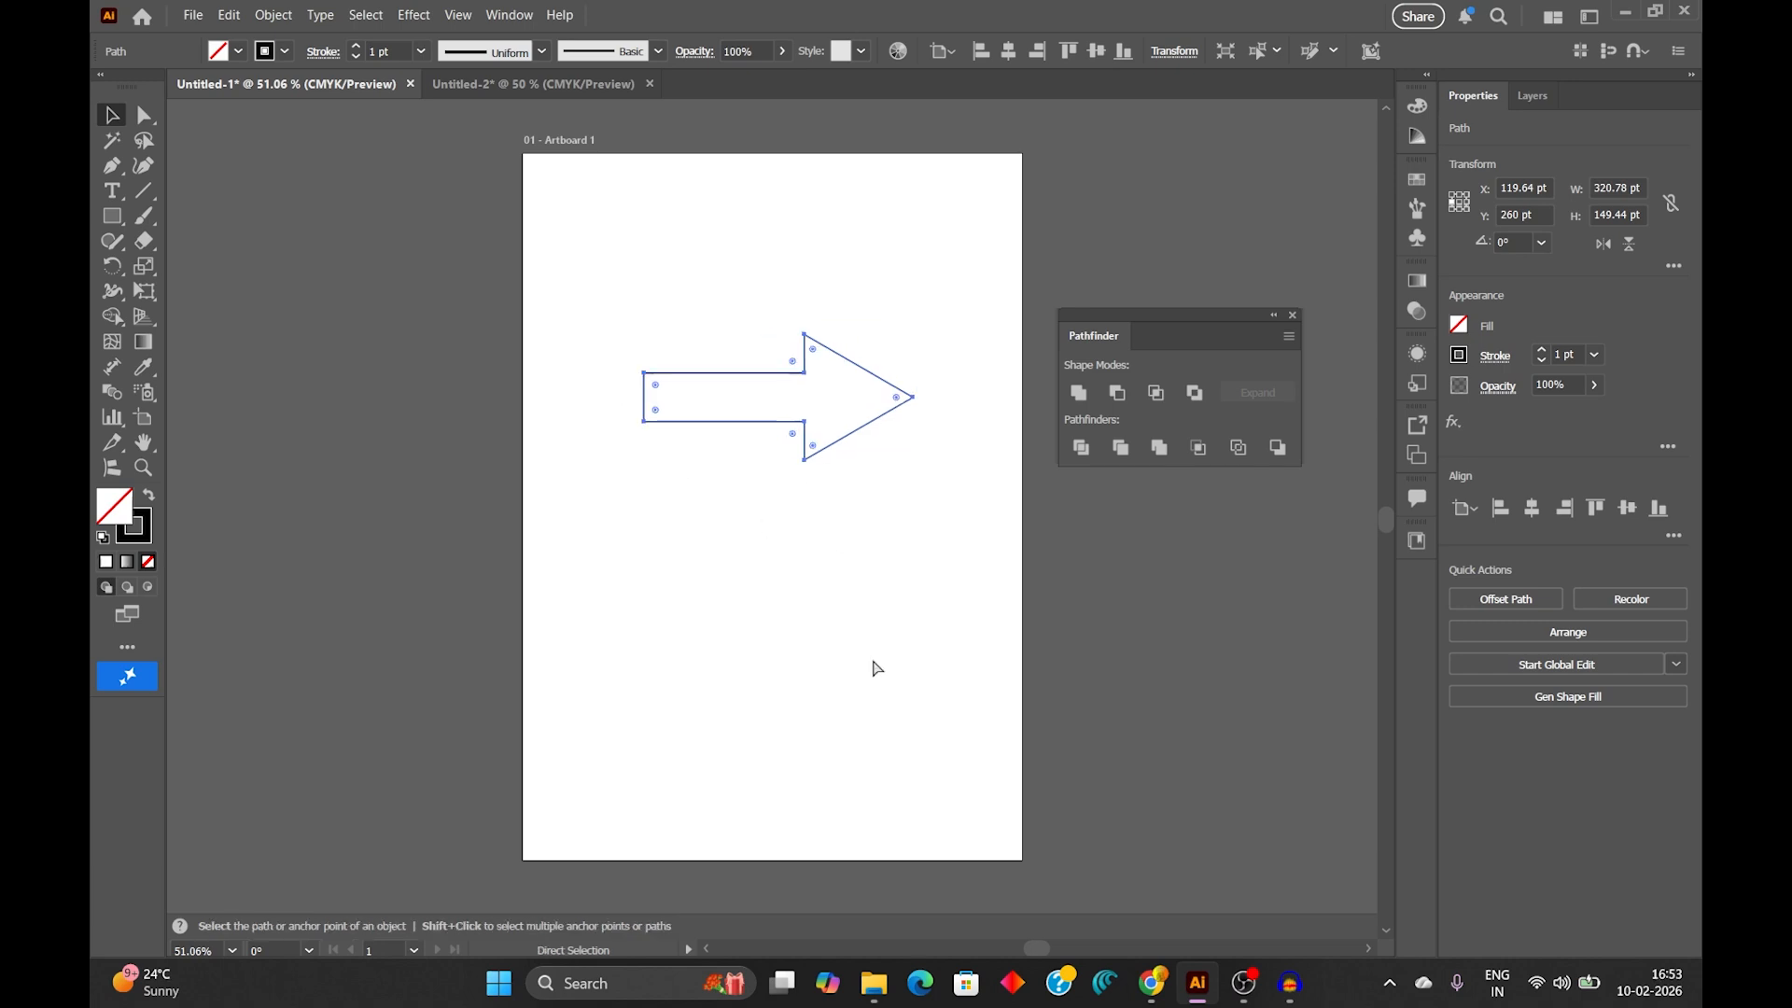
key(ctrl+z)
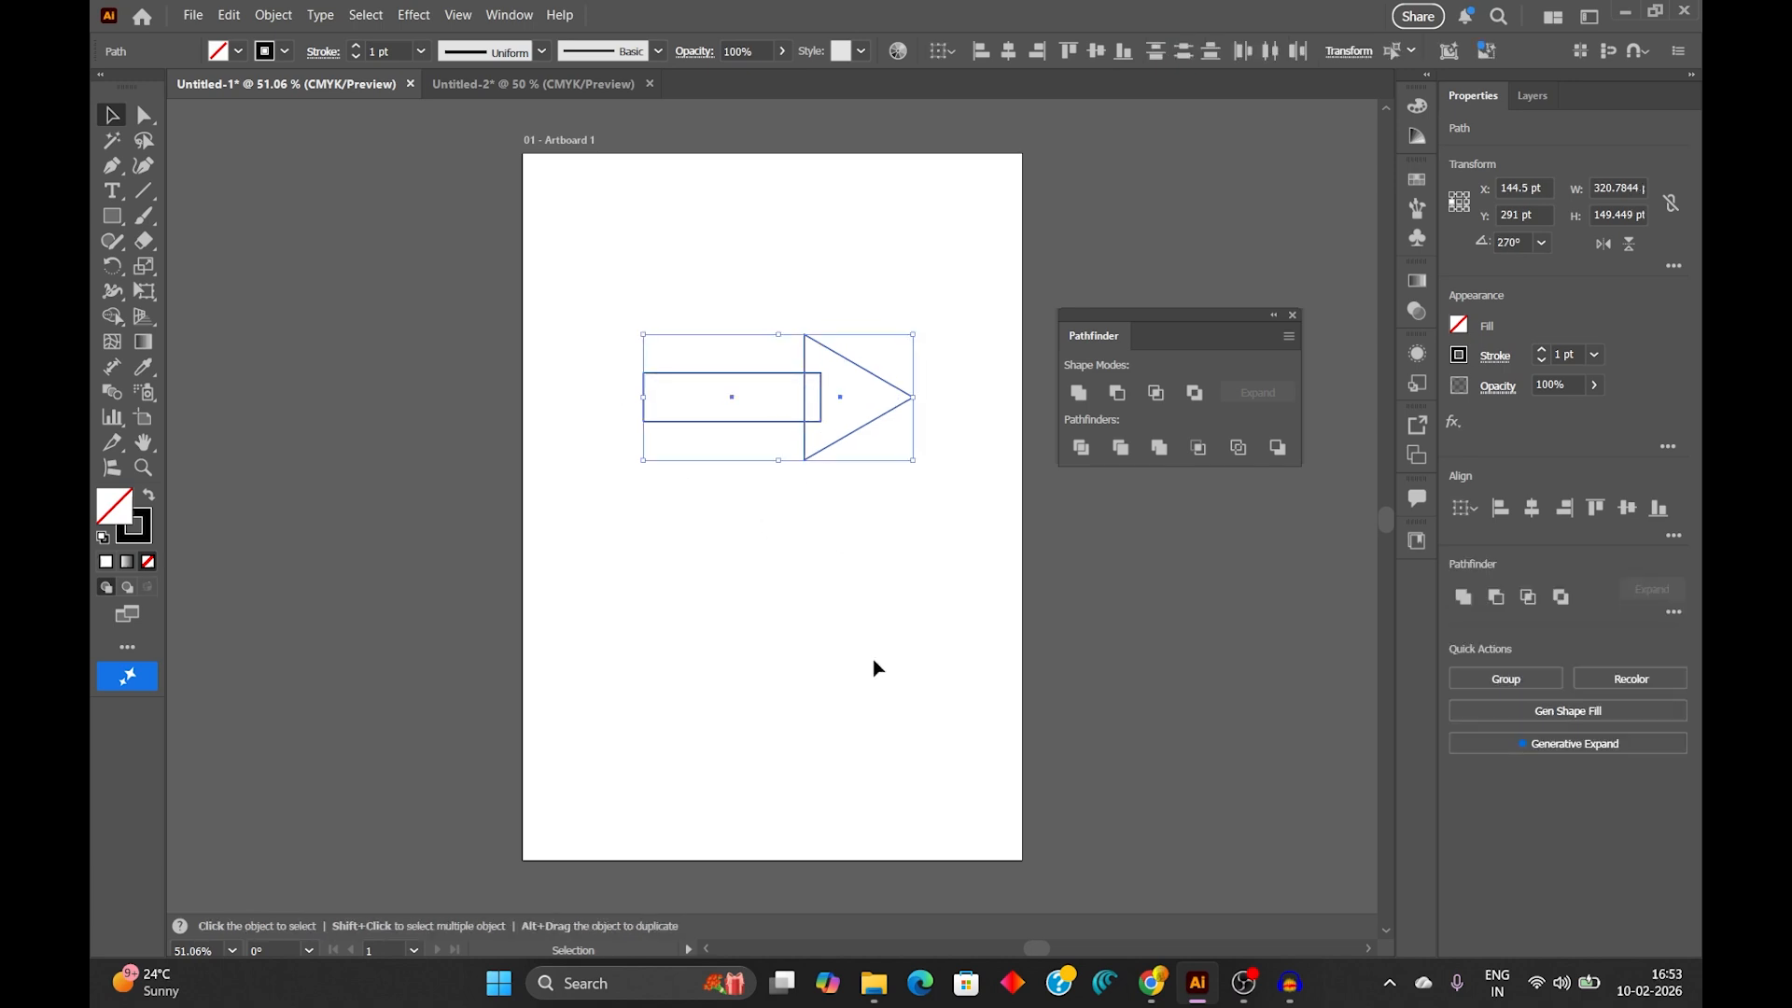
click(841, 566)
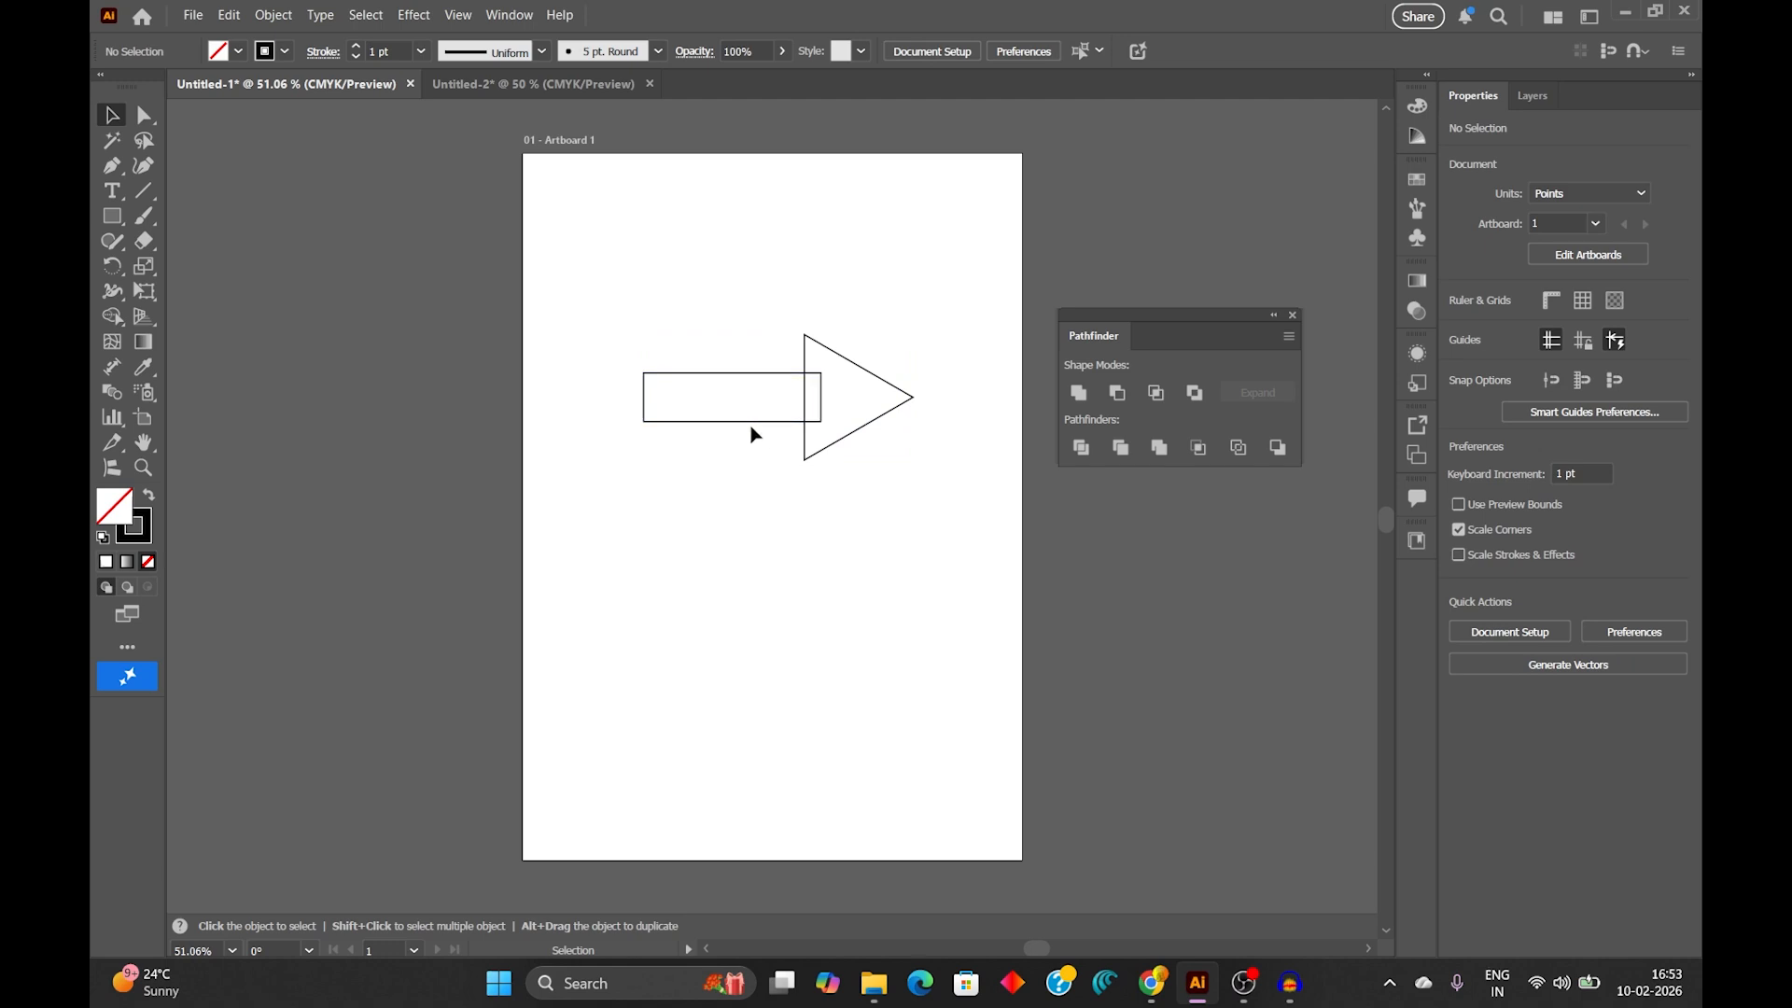
Step: Move the rectangle left until it clears the triangle, and undo that move
drag(758, 422, 726, 423)
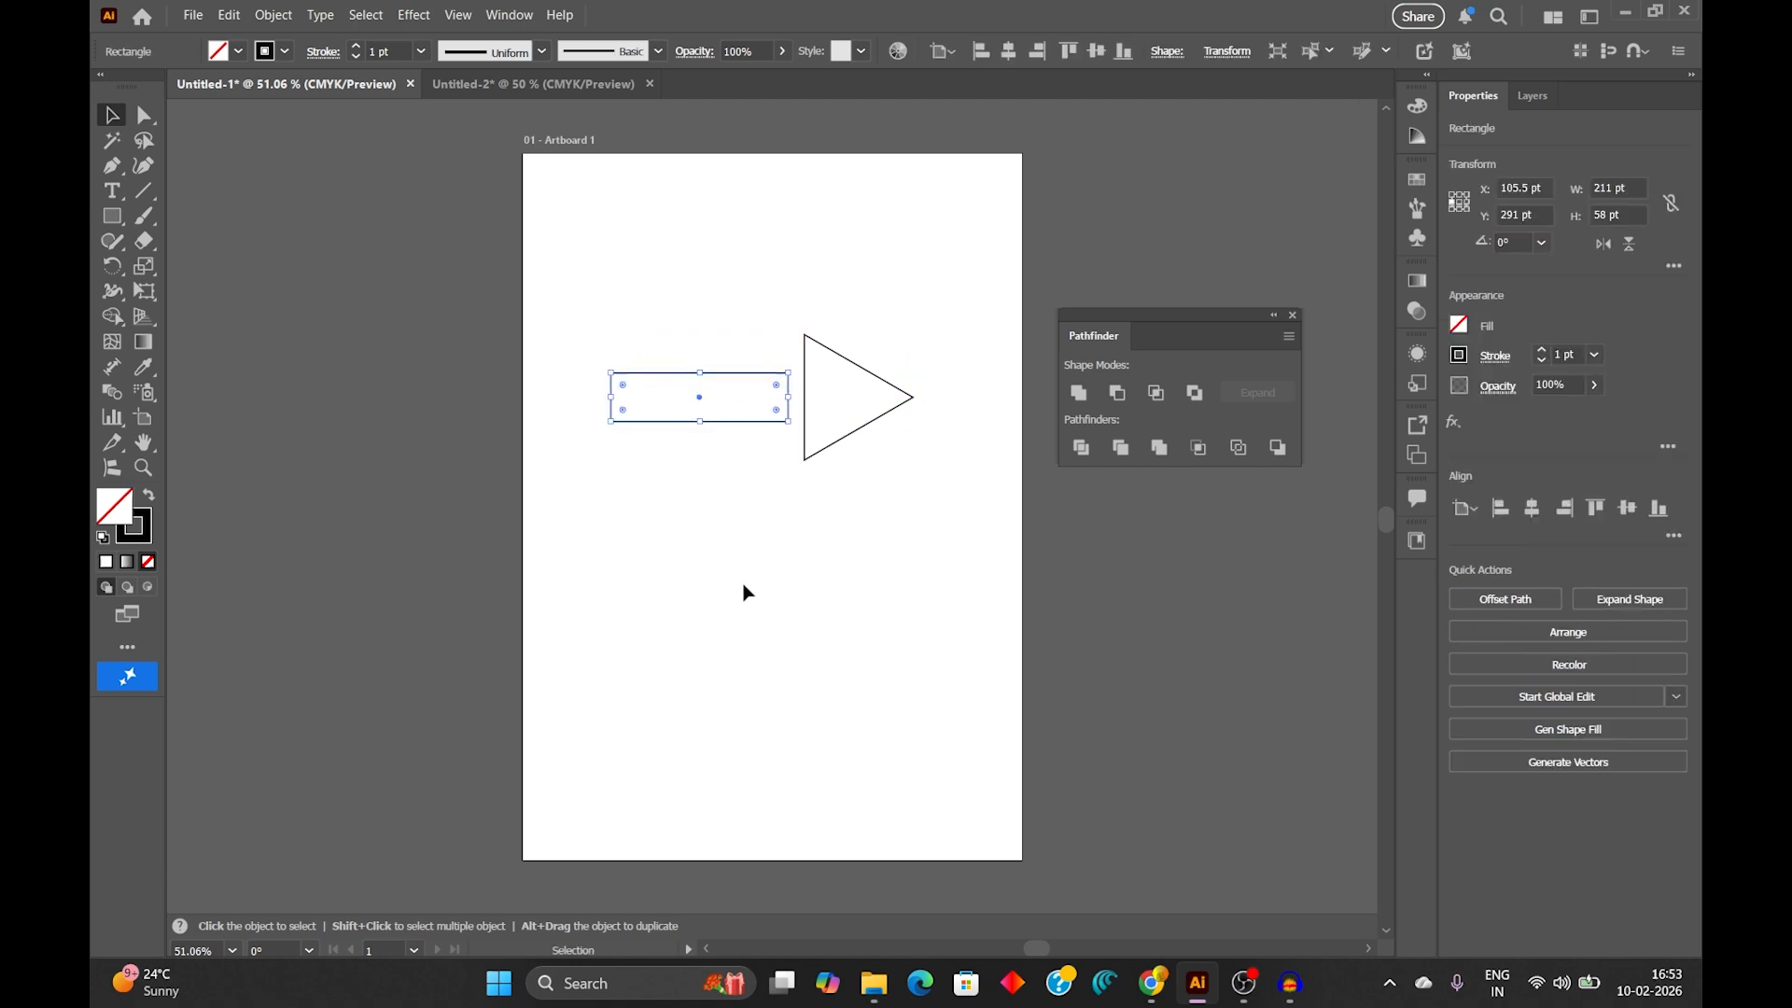
key(a)
key(ctrl+z)
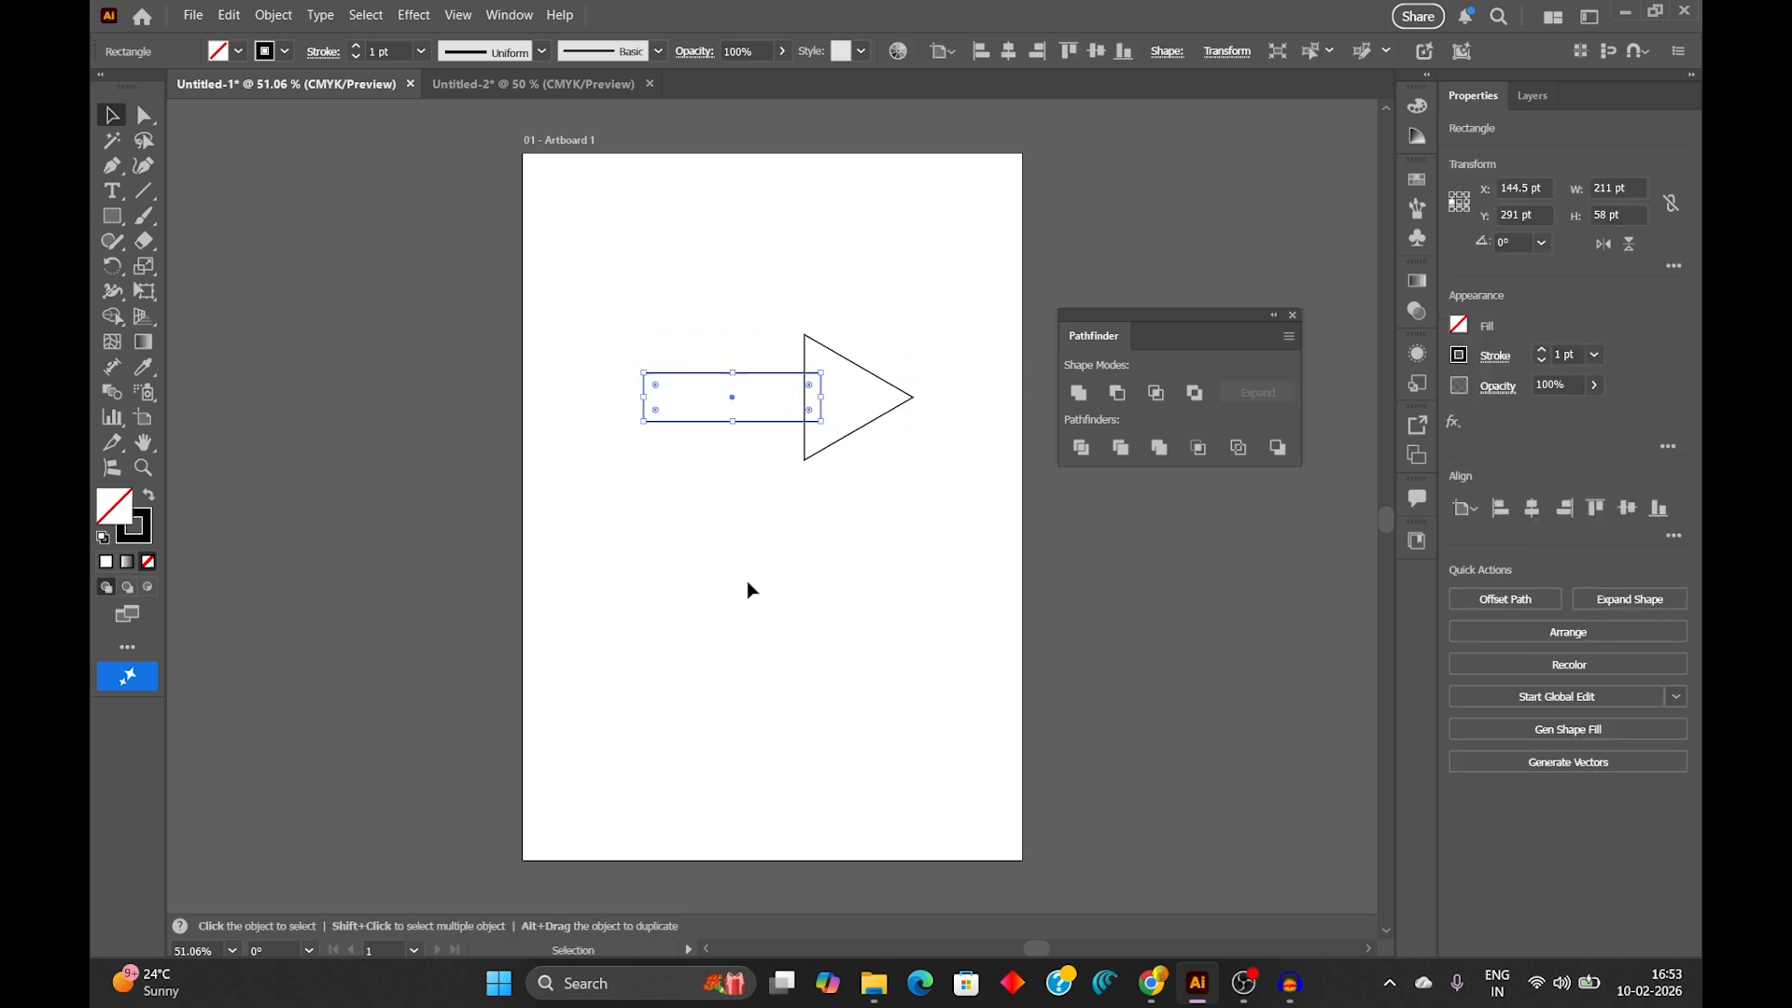
Step: Erase the rectangle and its overlap with the triangle using Shape Builder, leaving a notched triangle
click(747, 580)
drag(613, 285, 936, 520)
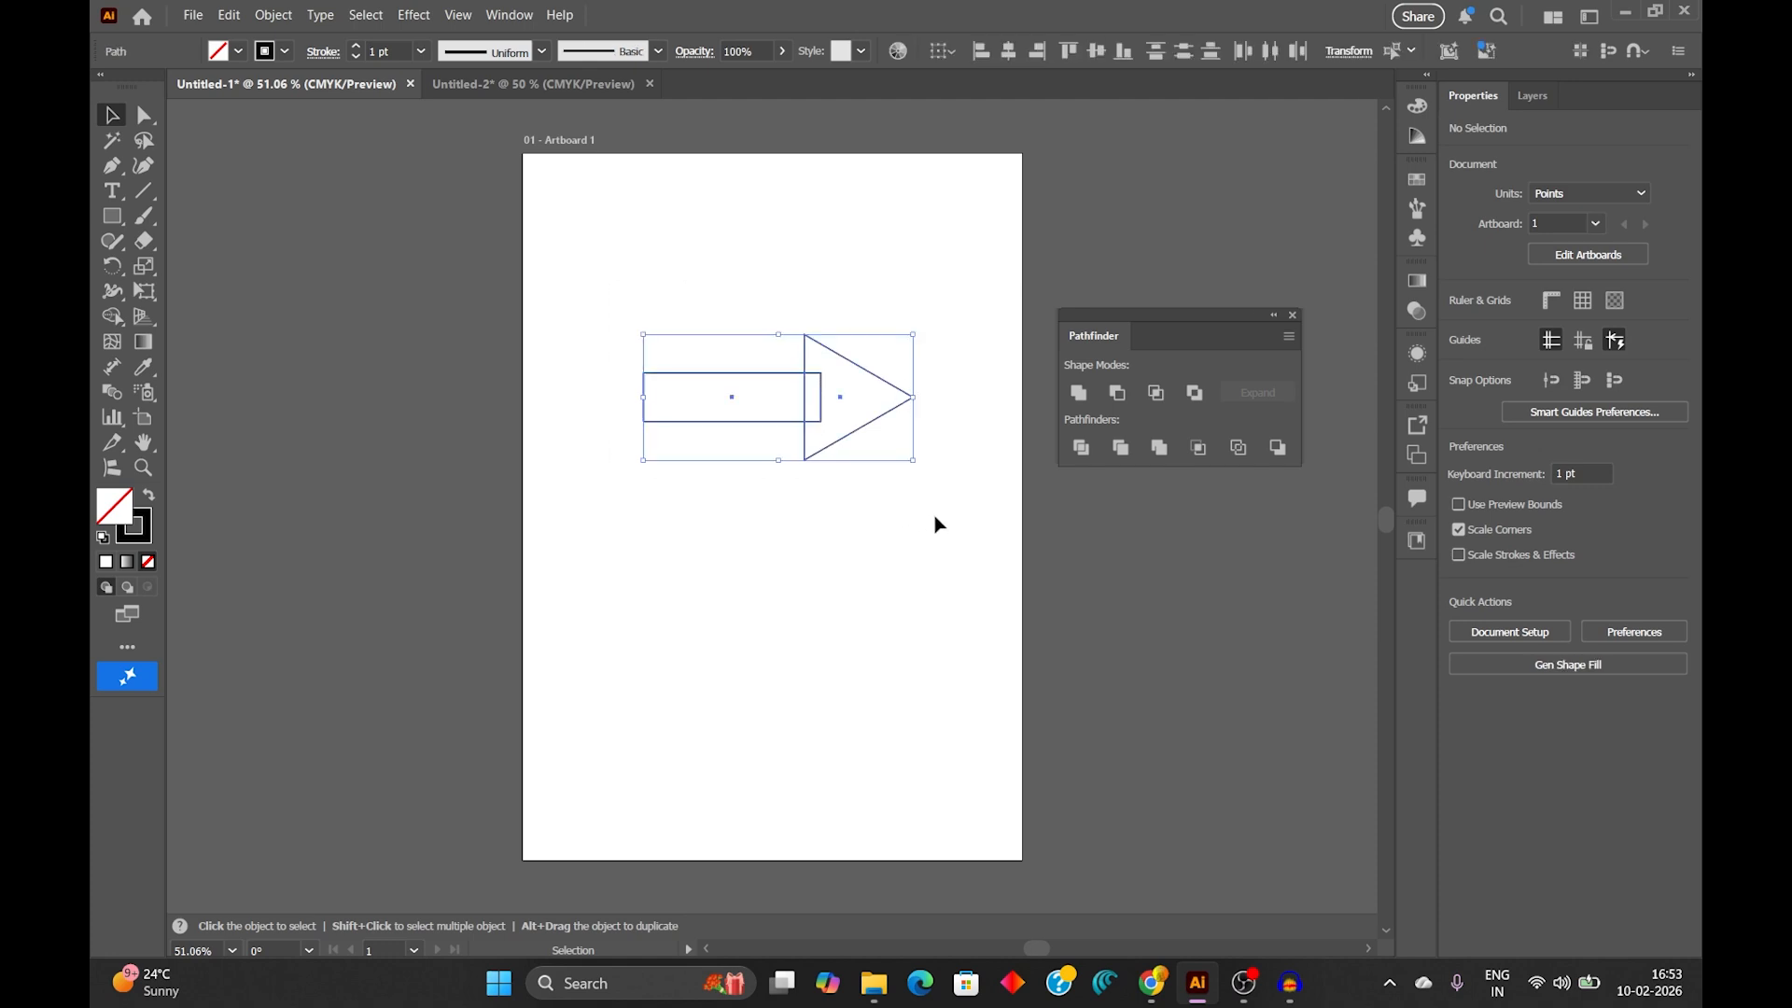
click(118, 319)
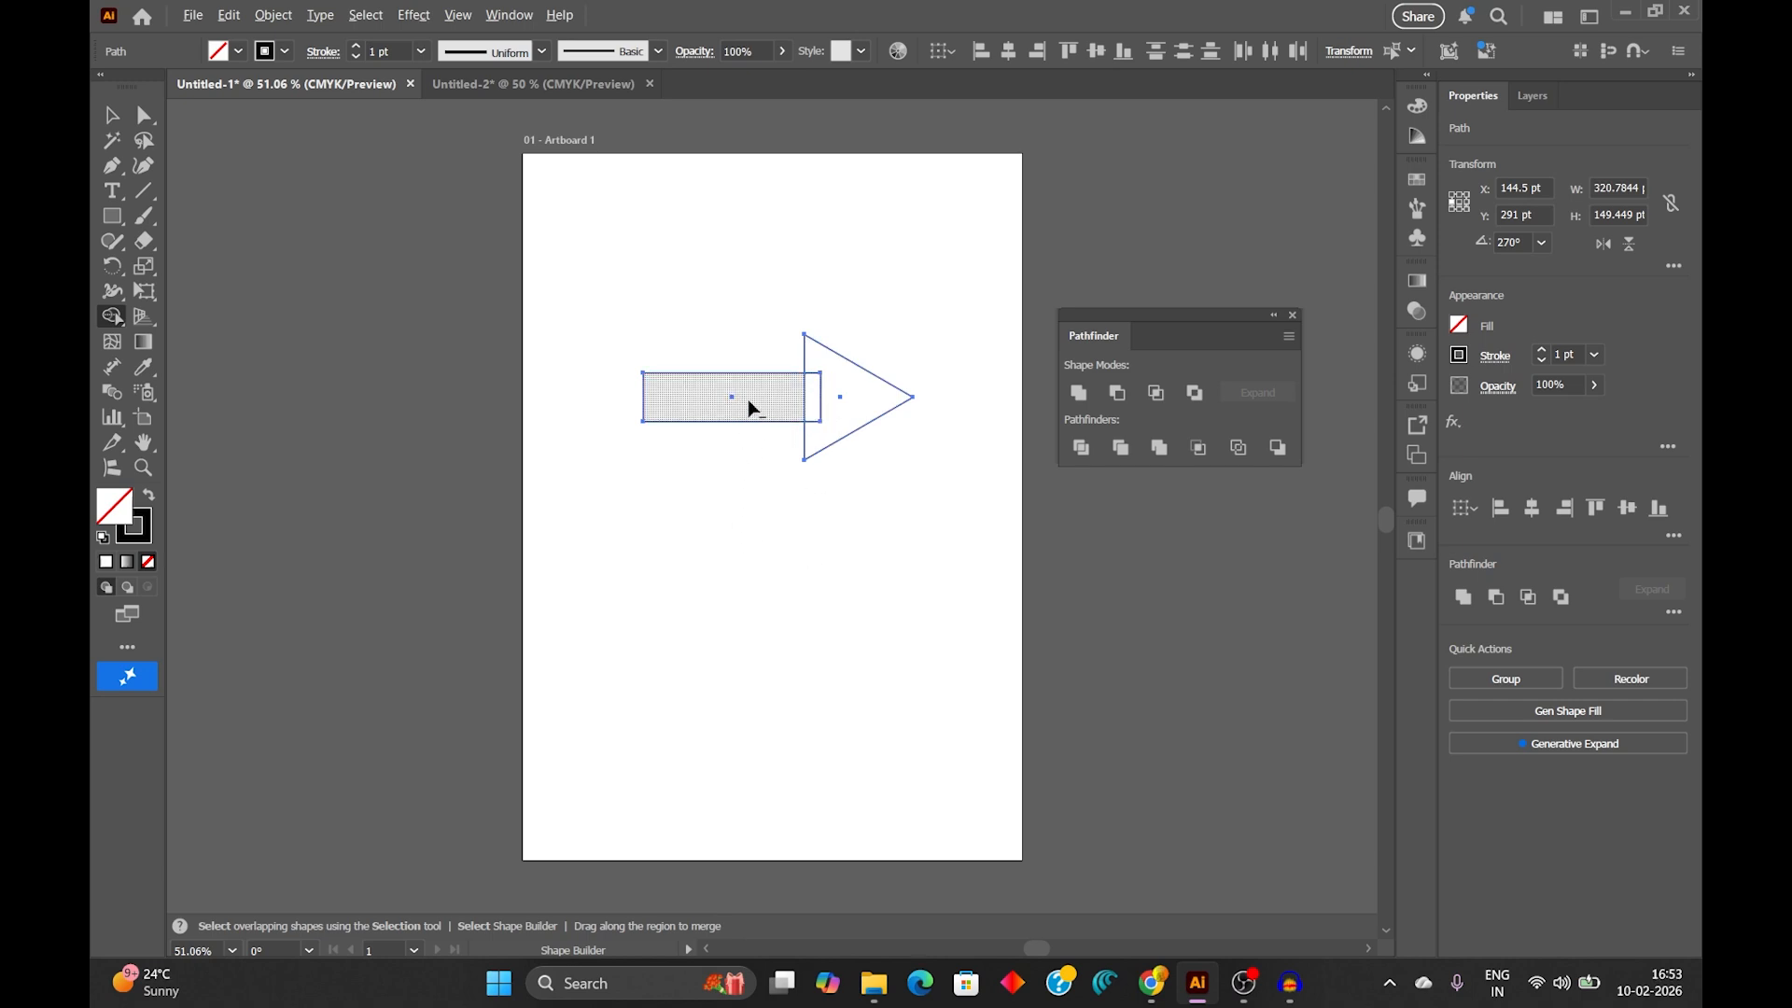
alt+drag(761, 406, 814, 413)
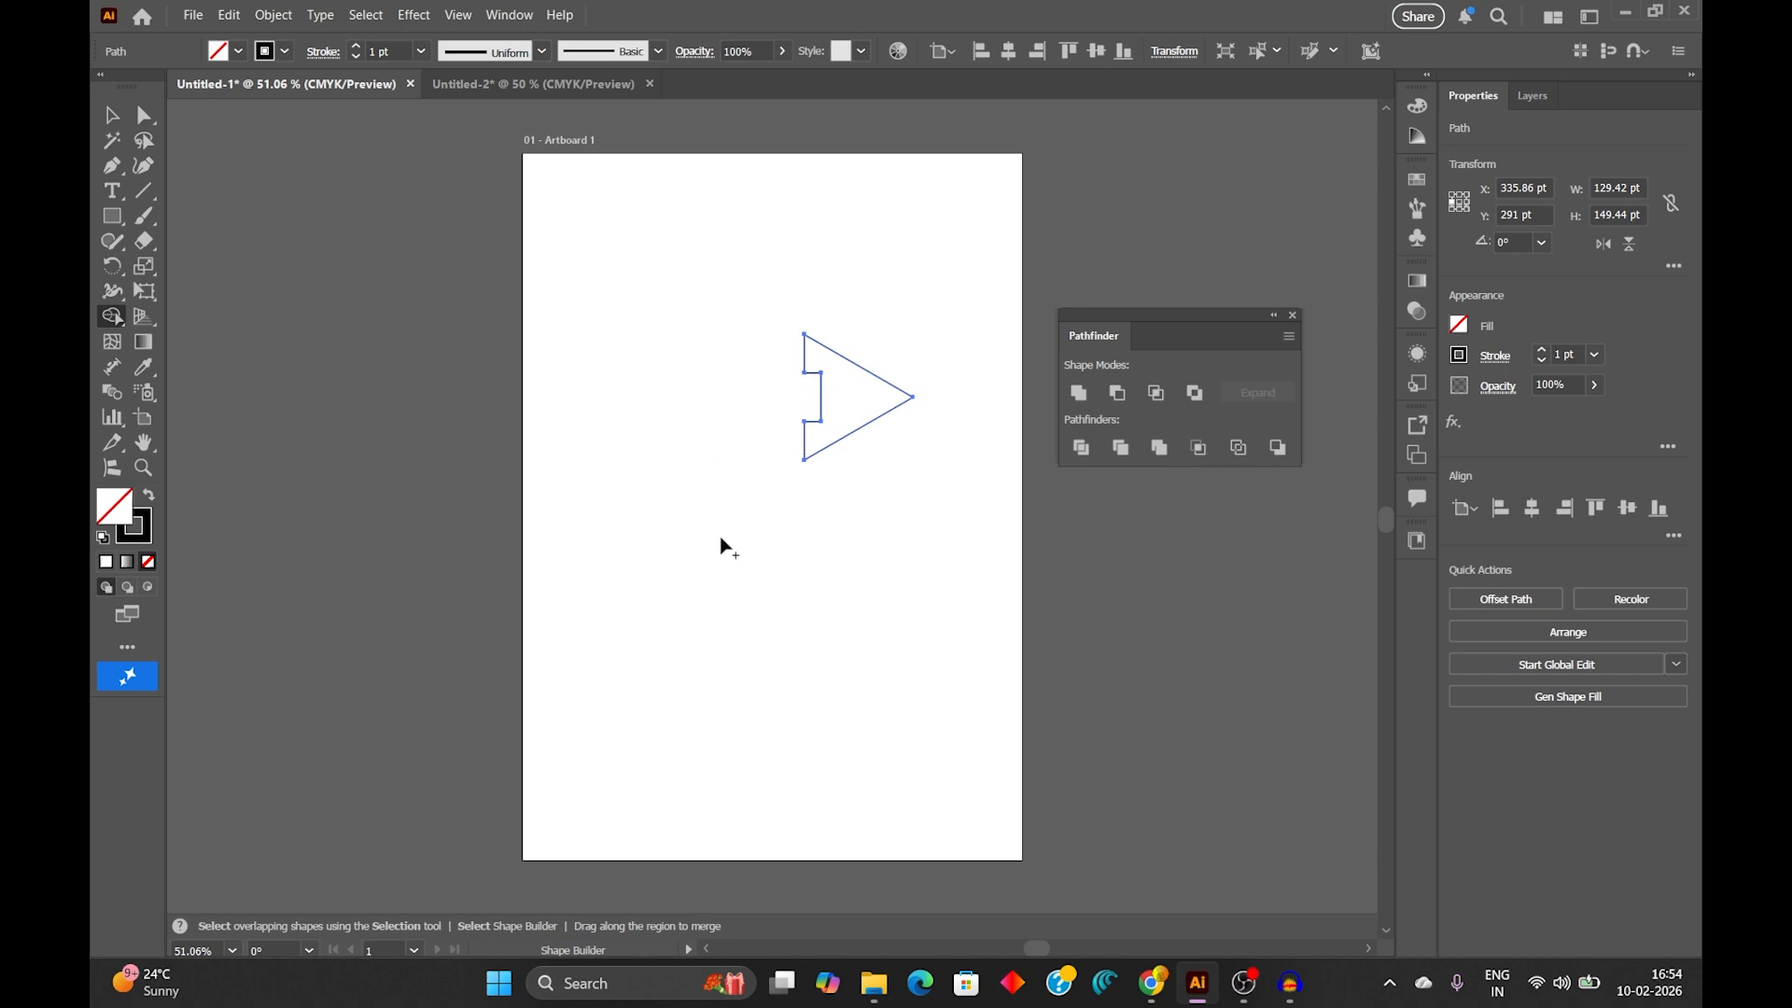
Step: Move the notched triangle slightly down and right, and deselect it
click(111, 116)
click(922, 461)
drag(880, 412, 885, 433)
click(891, 544)
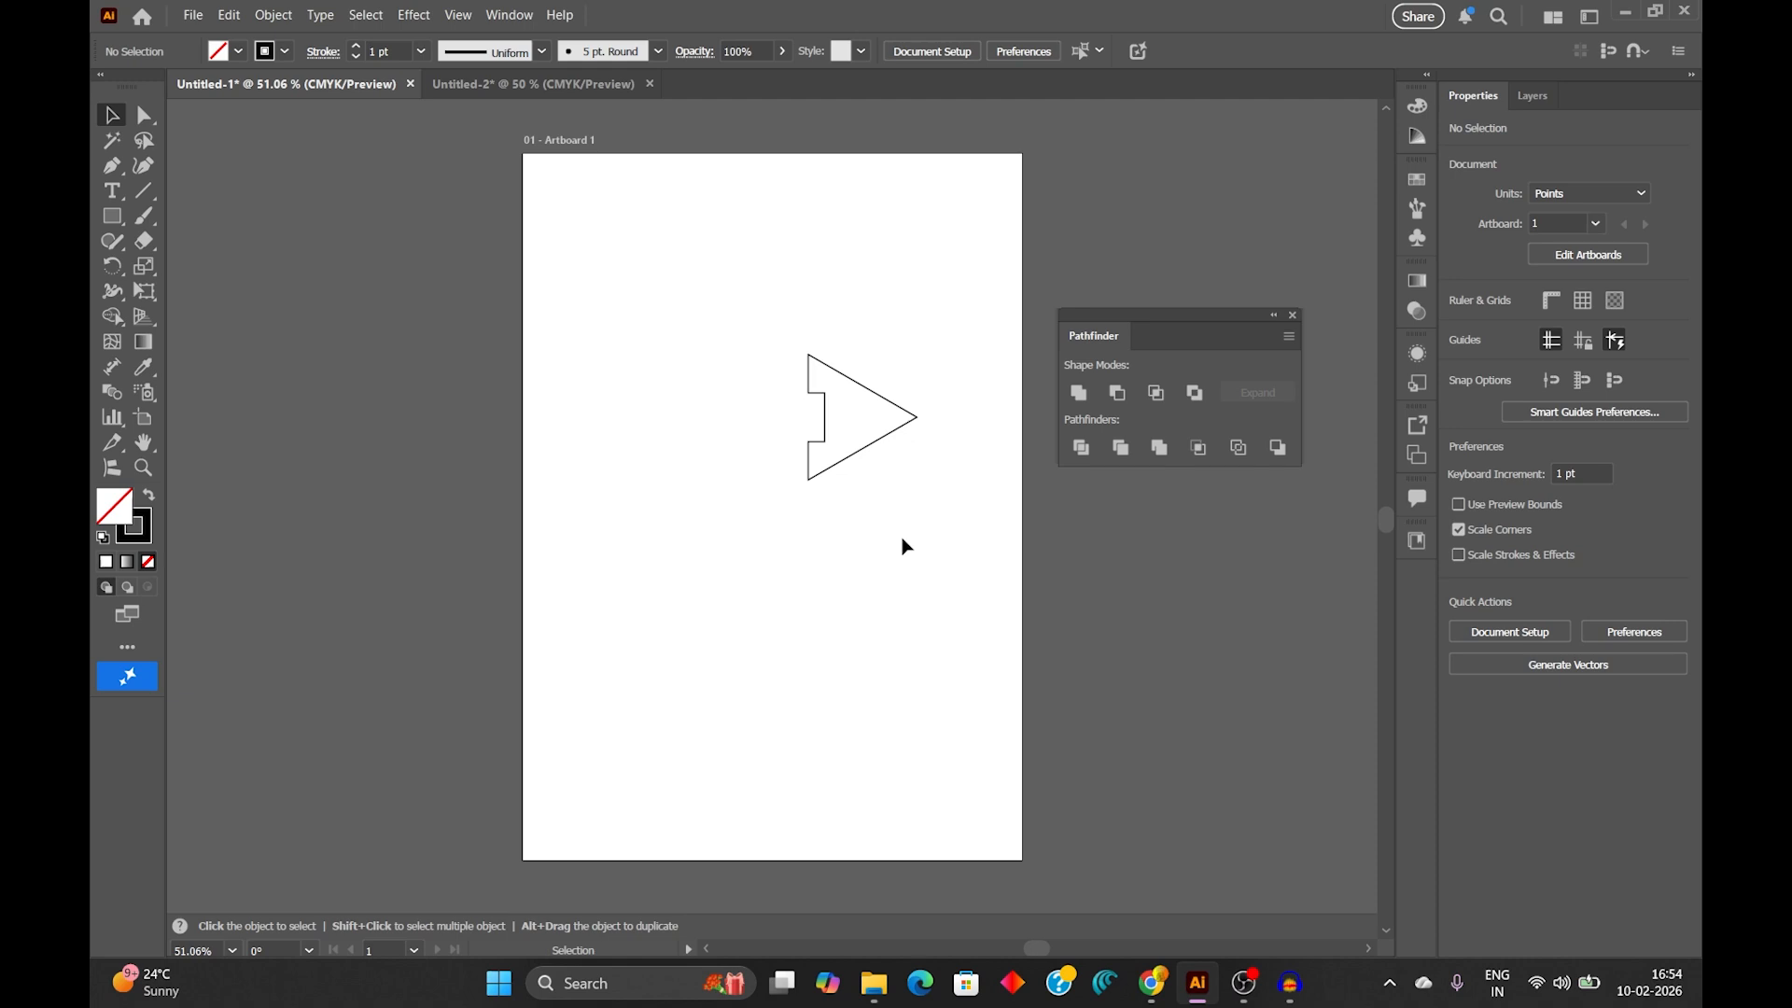
Step: Switch to the Untitled-2 document, select all the overlapping circles and clear the selection
click(545, 82)
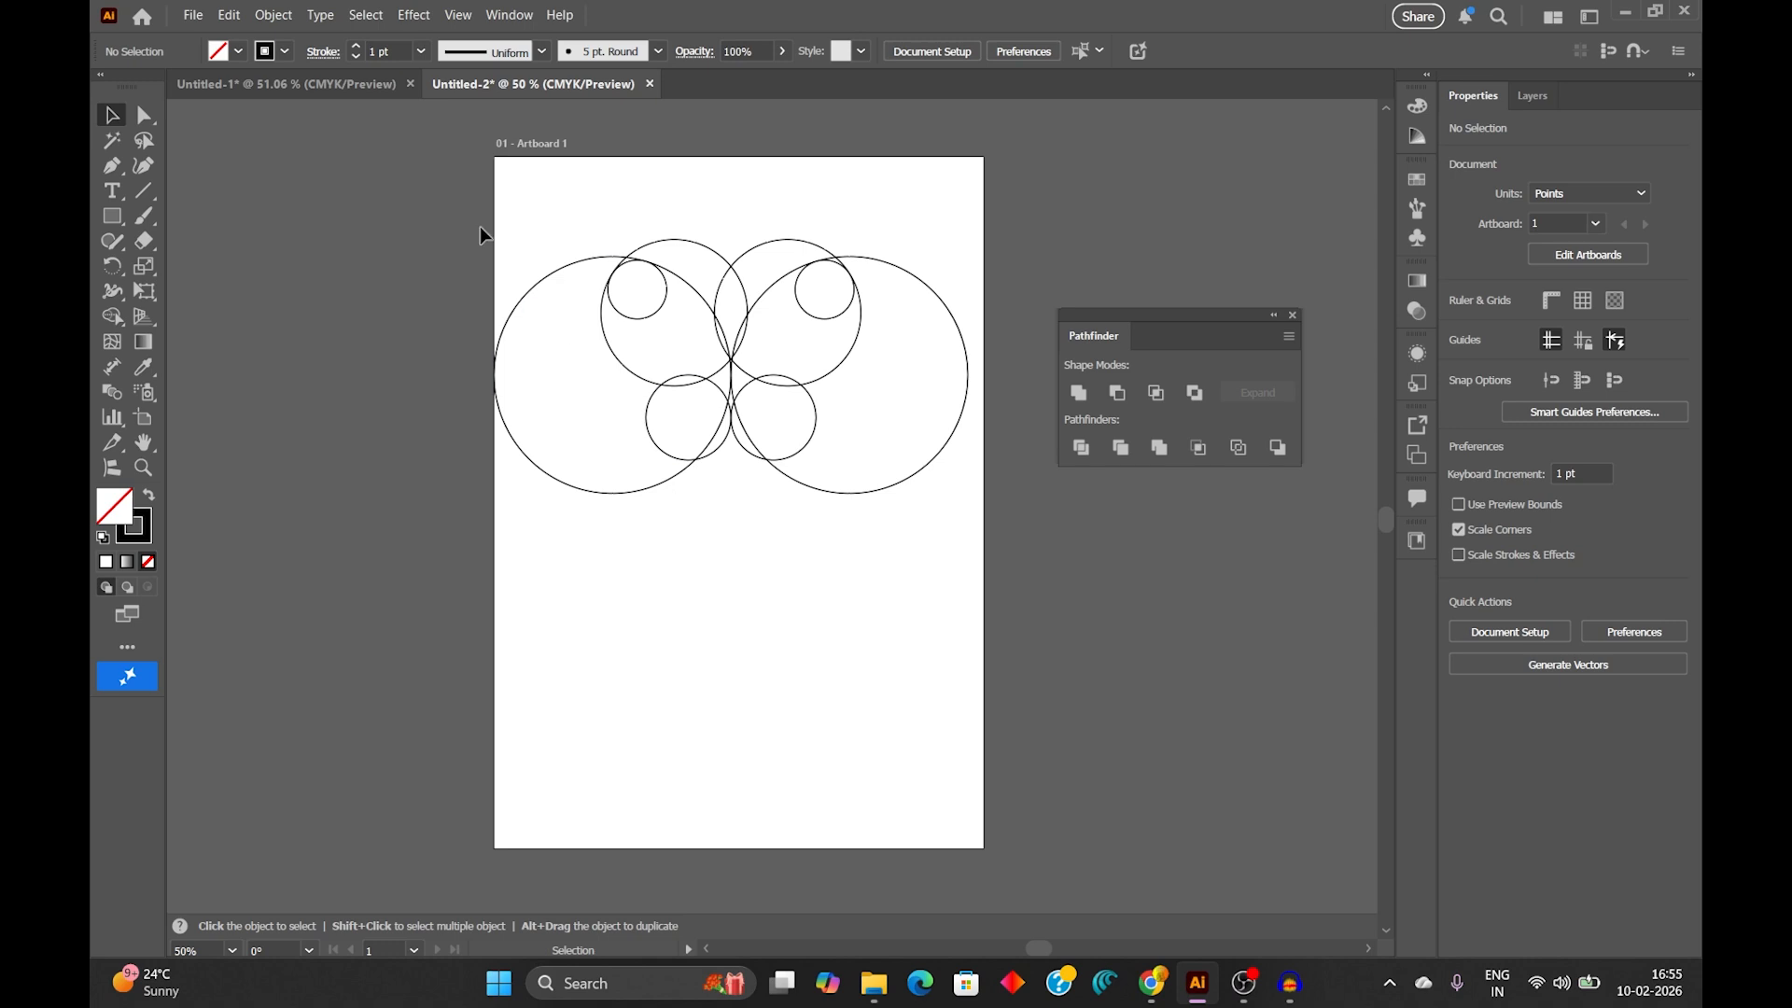
drag(451, 187, 948, 682)
click(865, 664)
Step: Move the two small lower circles down and apart, and the medium right circle up and to the right
drag(816, 417, 849, 477)
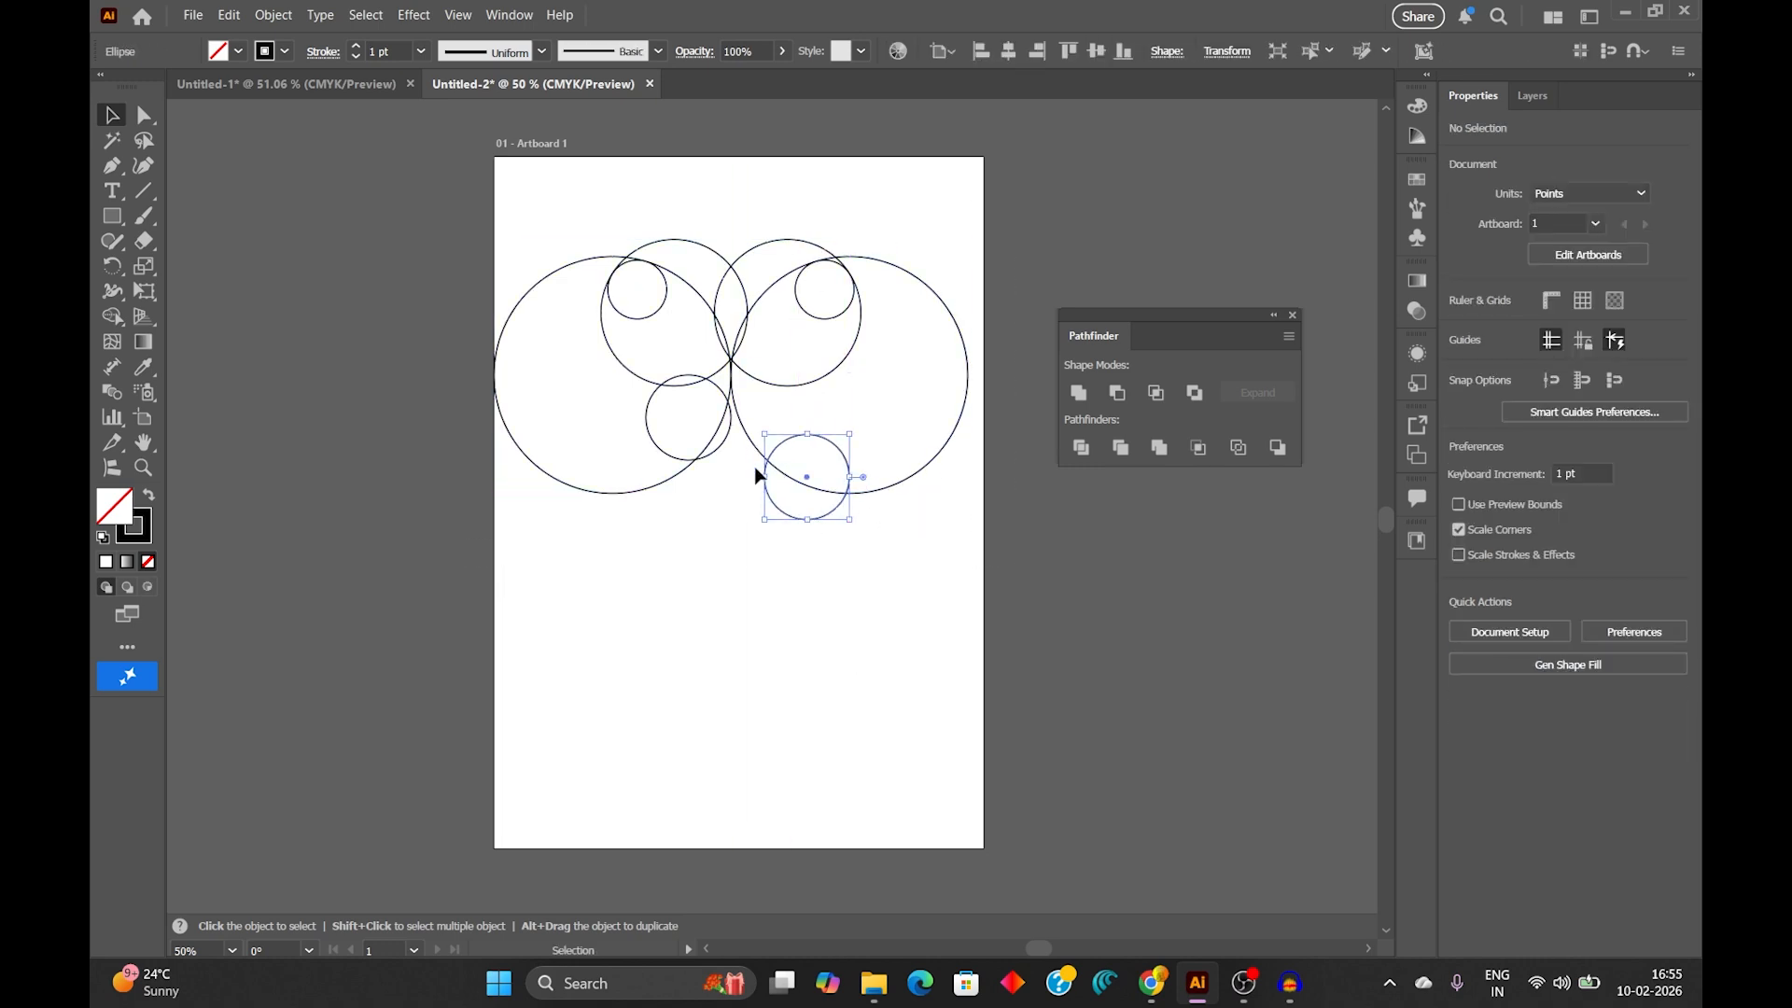
drag(713, 459, 691, 515)
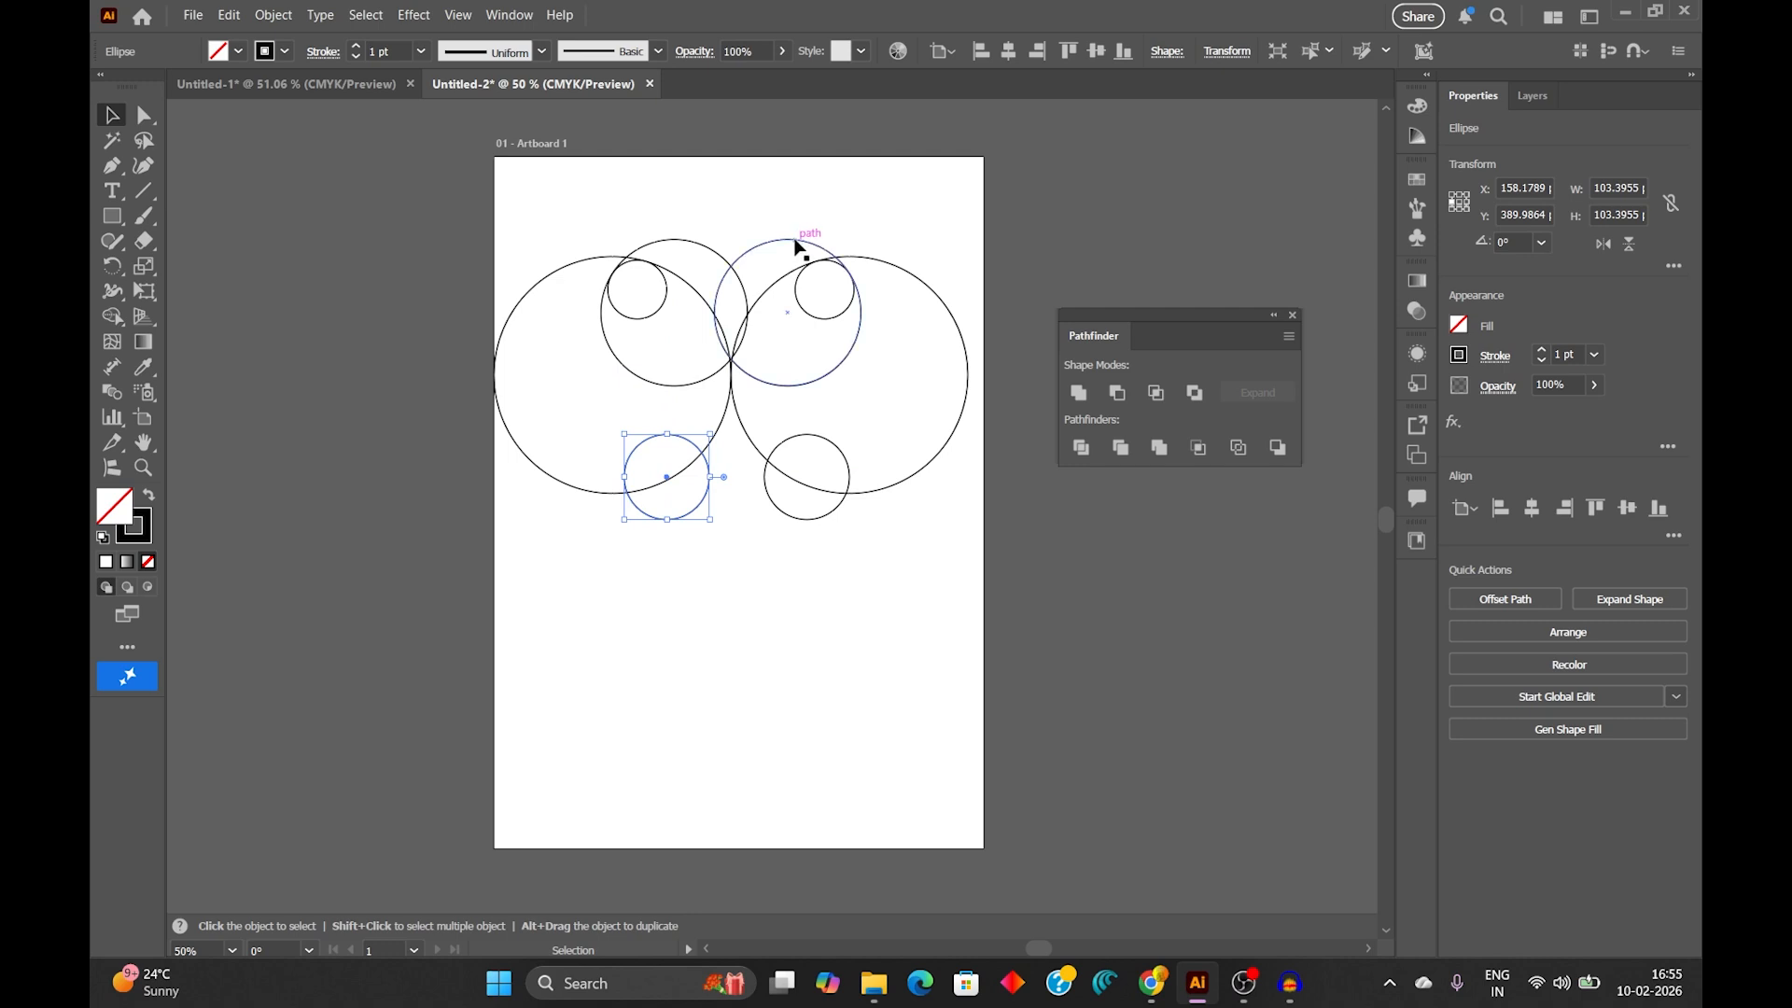
drag(796, 244, 866, 229)
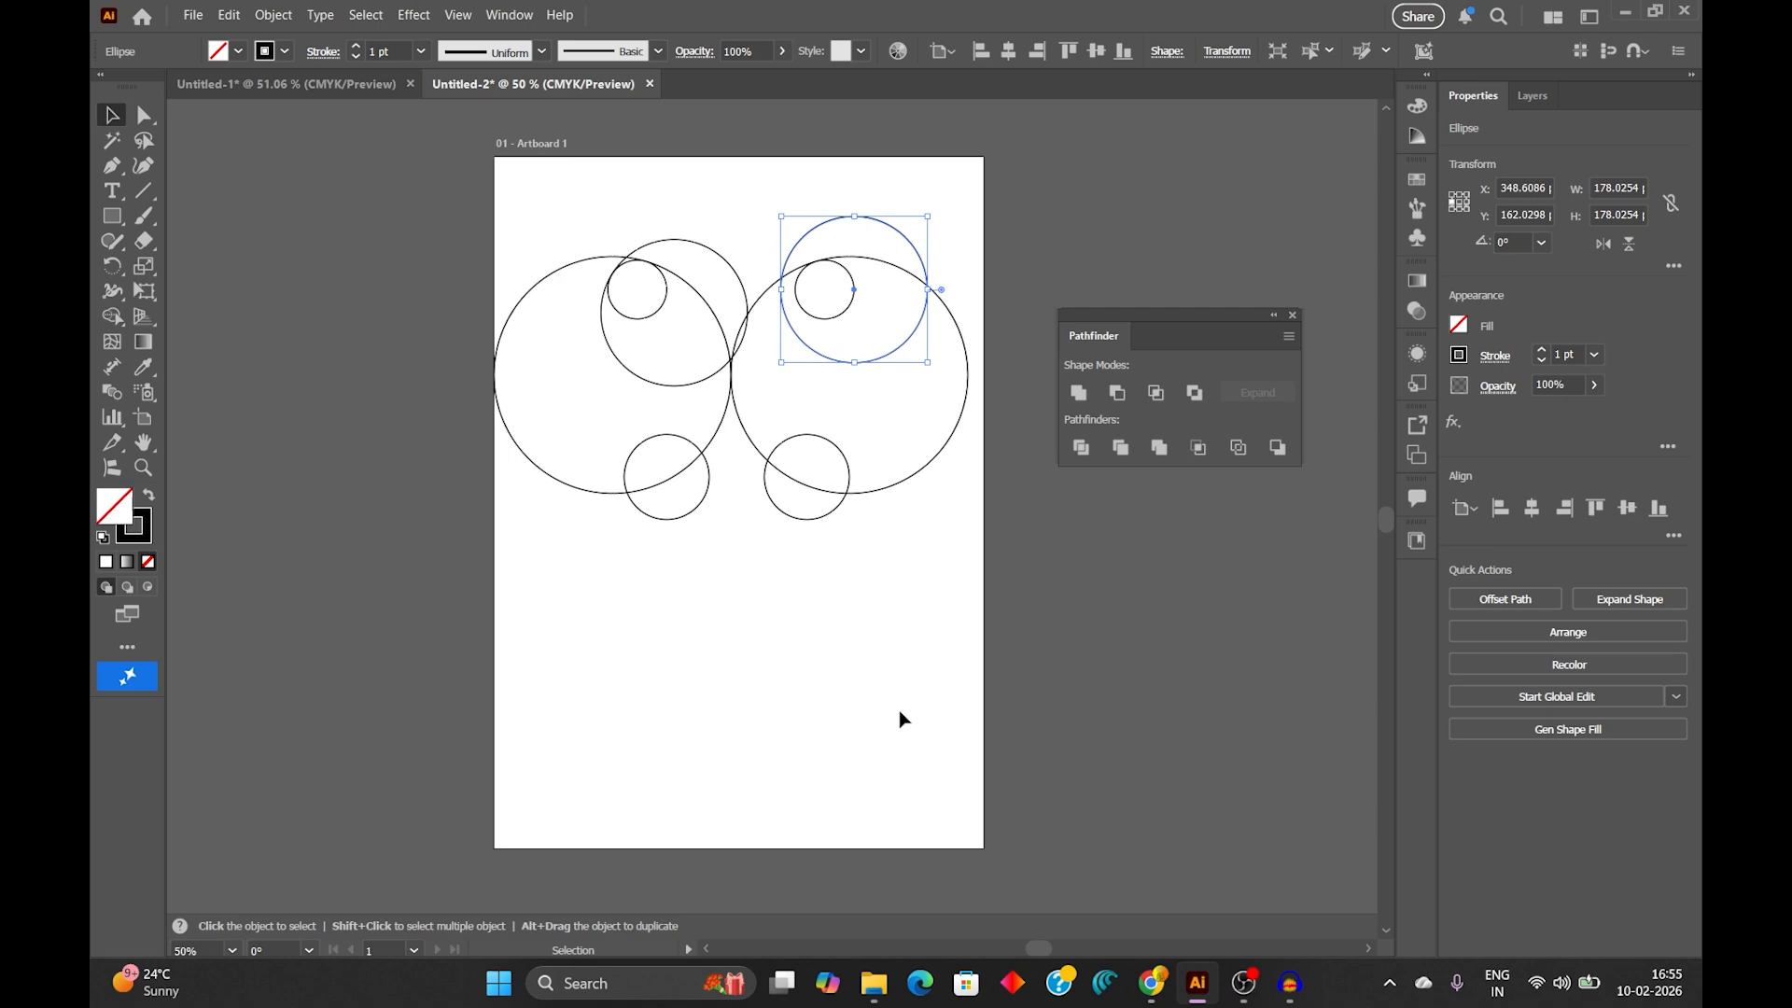
Step: Undo the three circle moves and deselect everything
key(a)
key(ctrl+z)
key(ctrl+z)
key(ctrl+z)
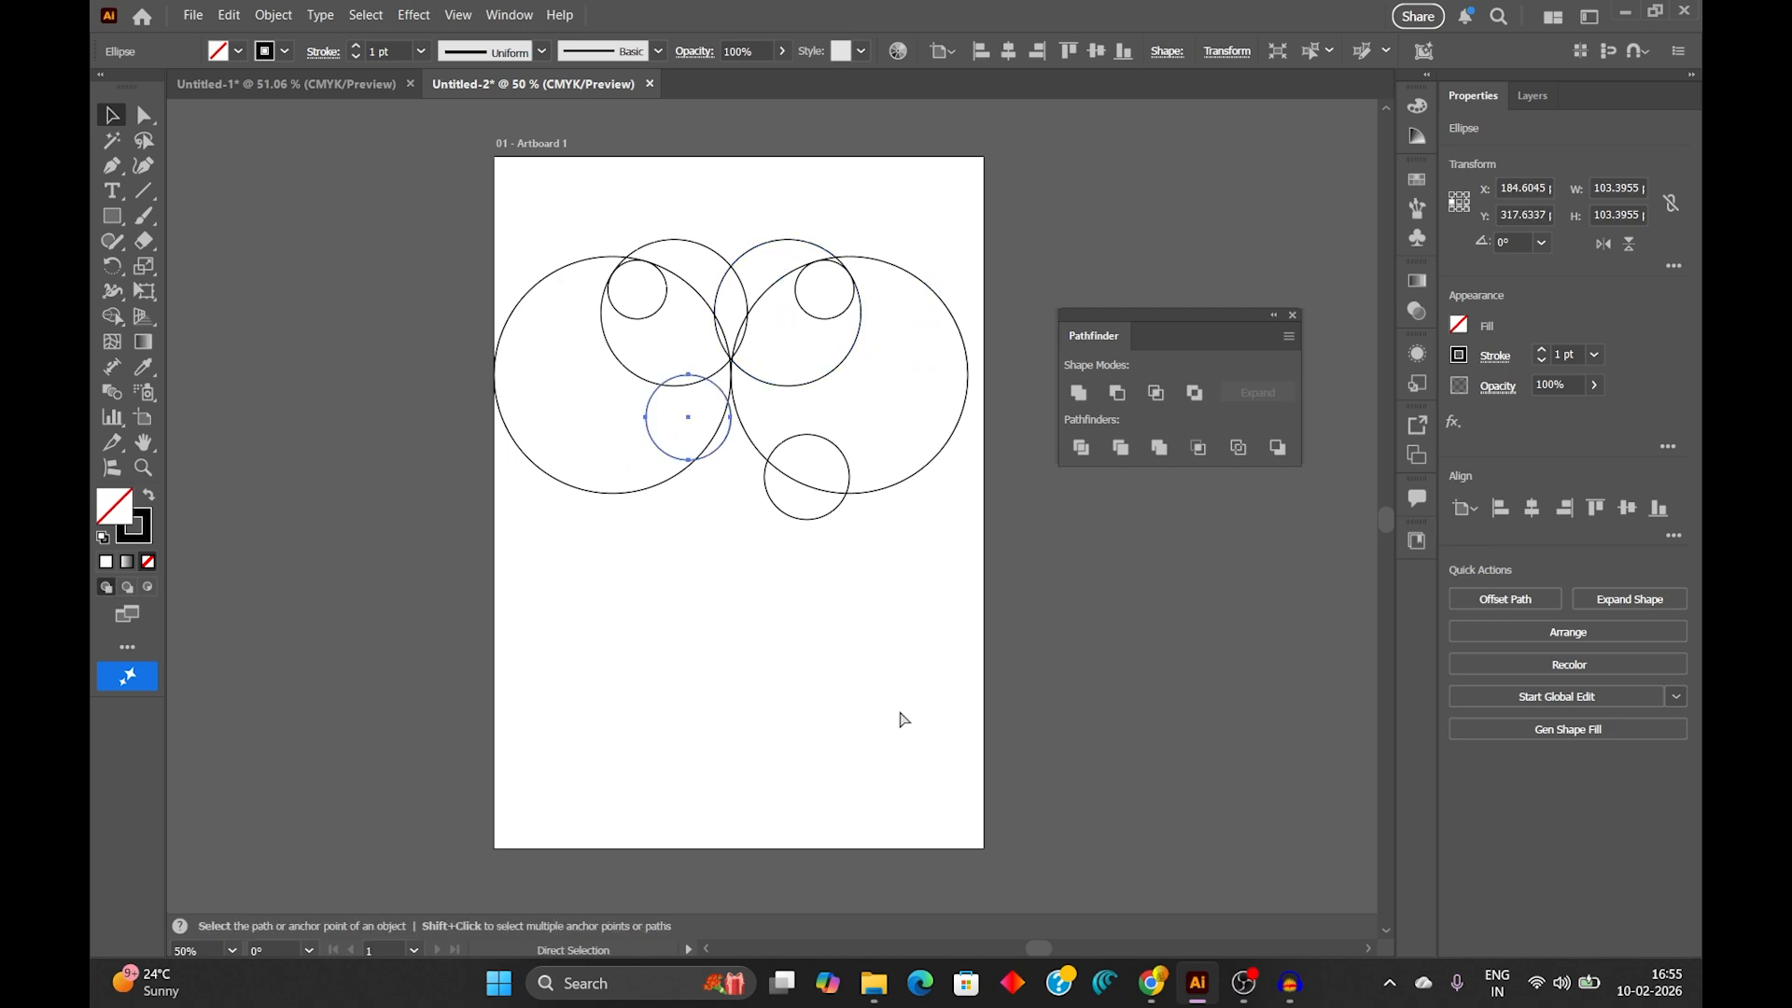
key(v)
click(878, 712)
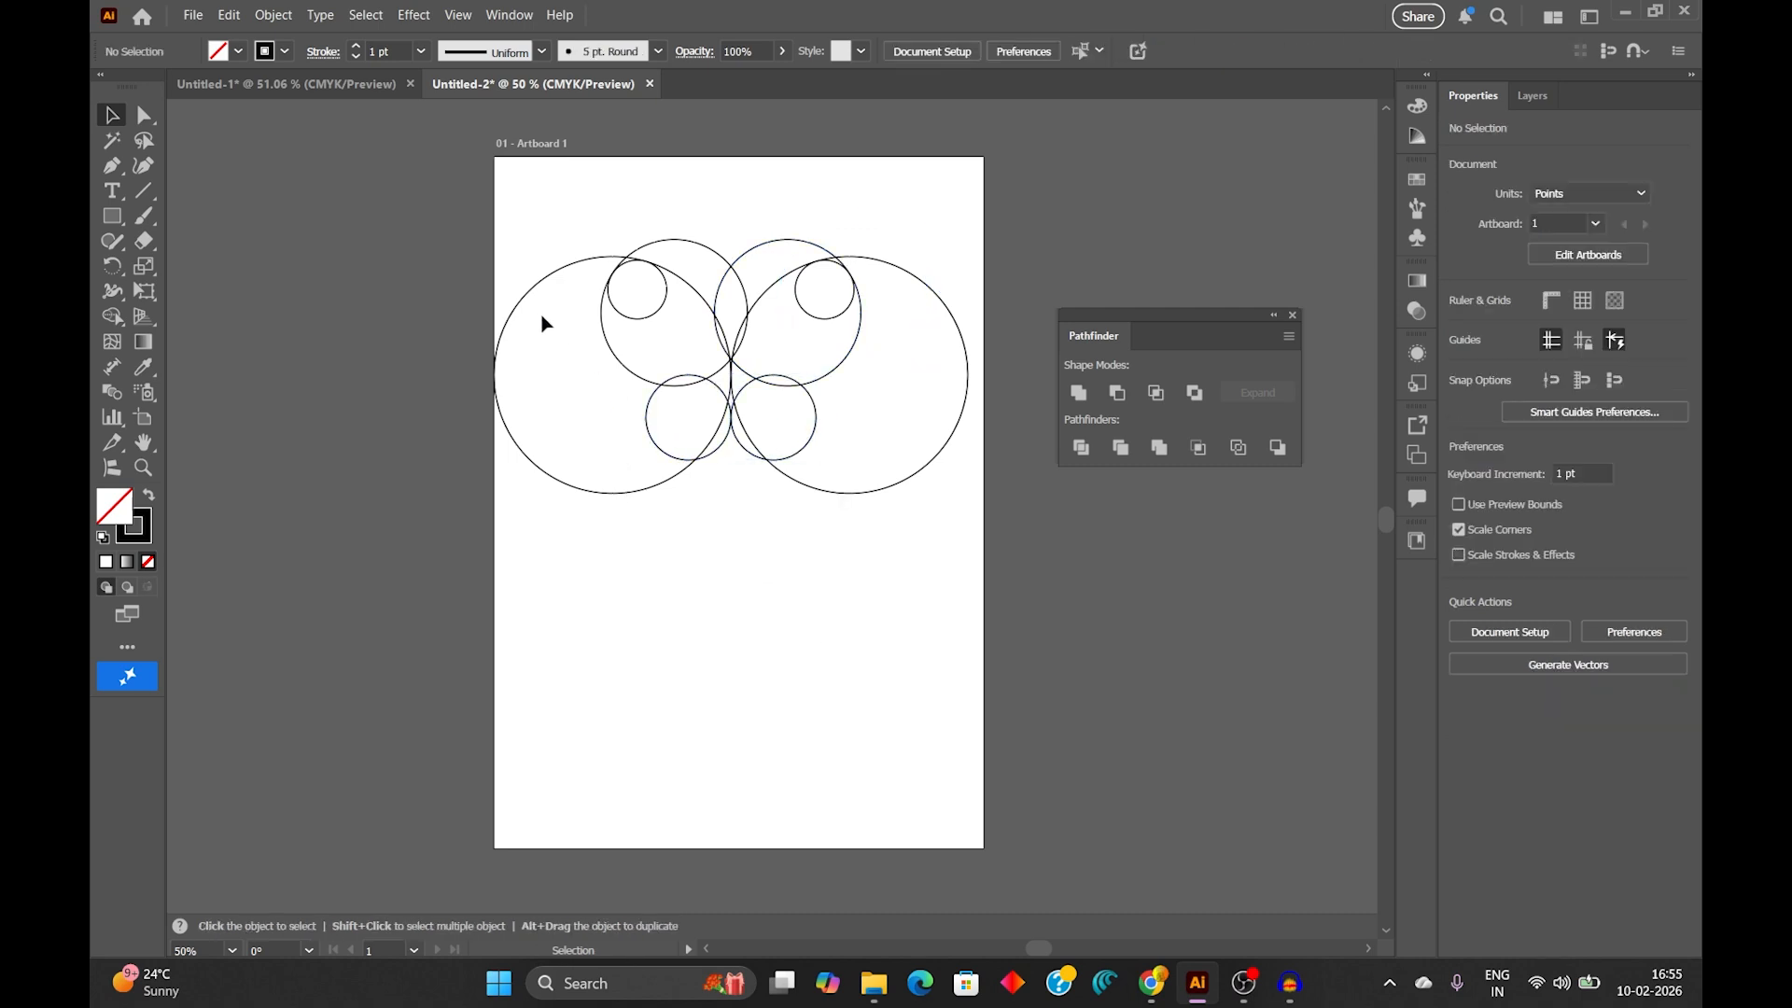
Step: Select all the circles and merge their inner overlapping regions into one butterfly shape with Shape Builder
drag(463, 216, 1004, 553)
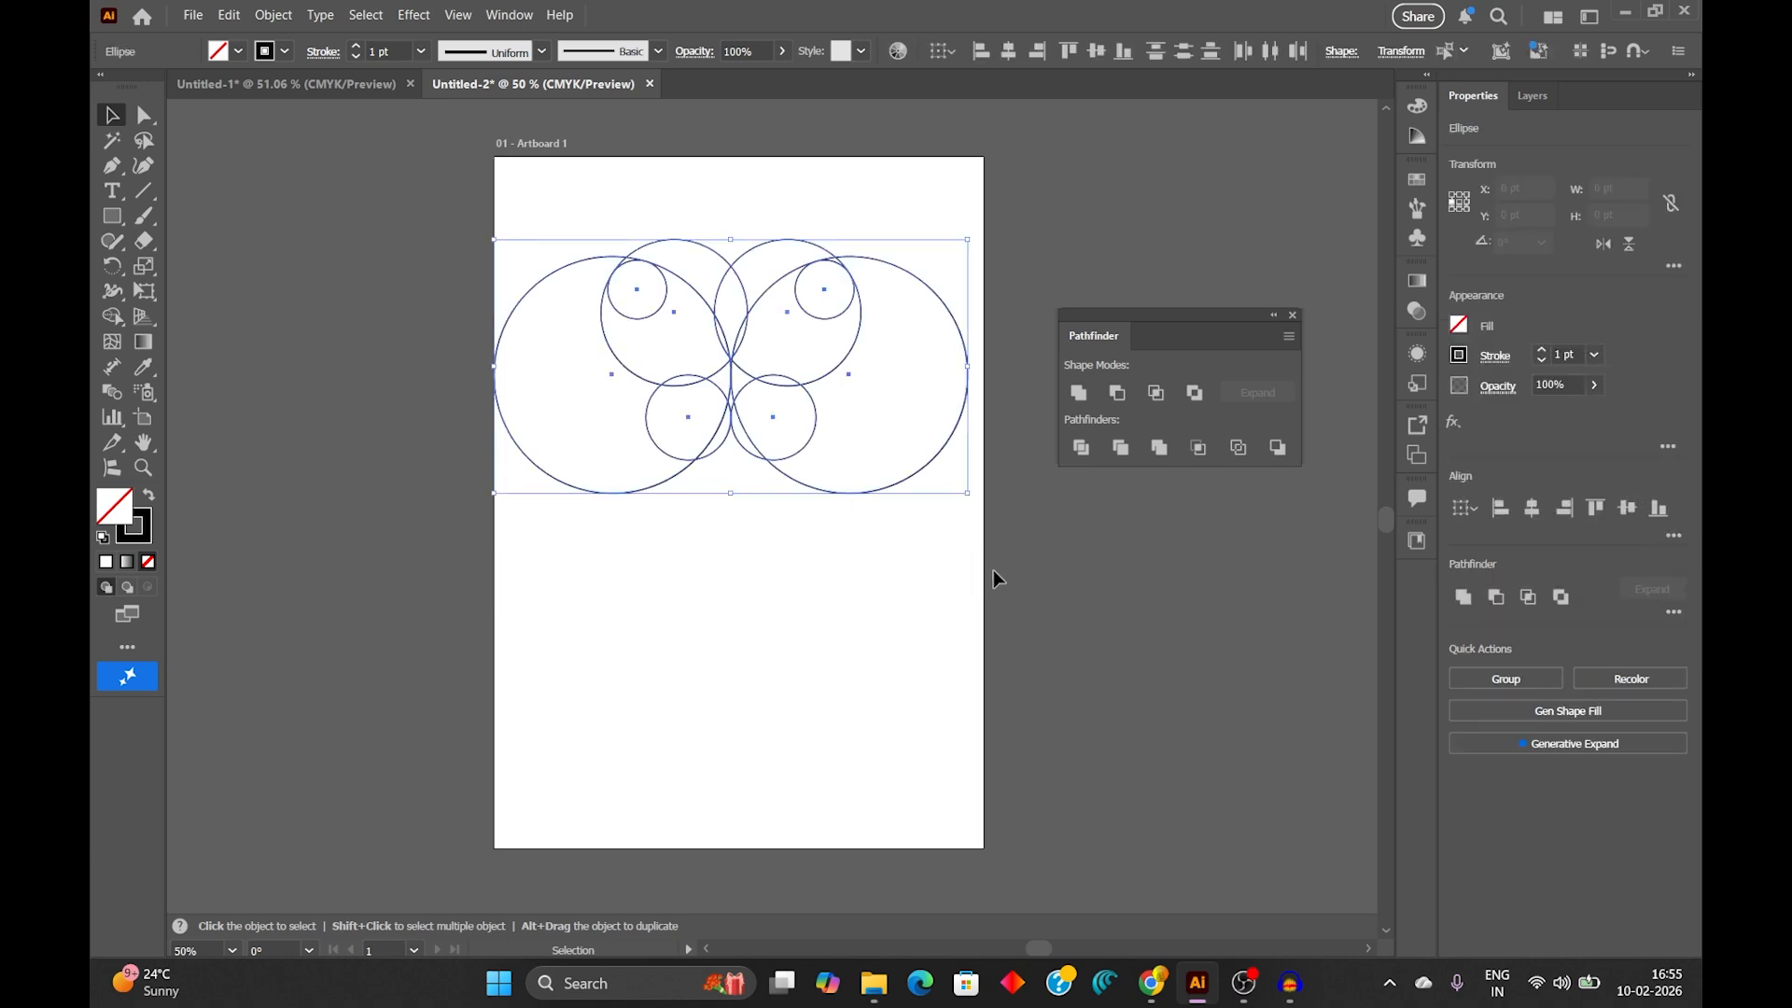
click(112, 316)
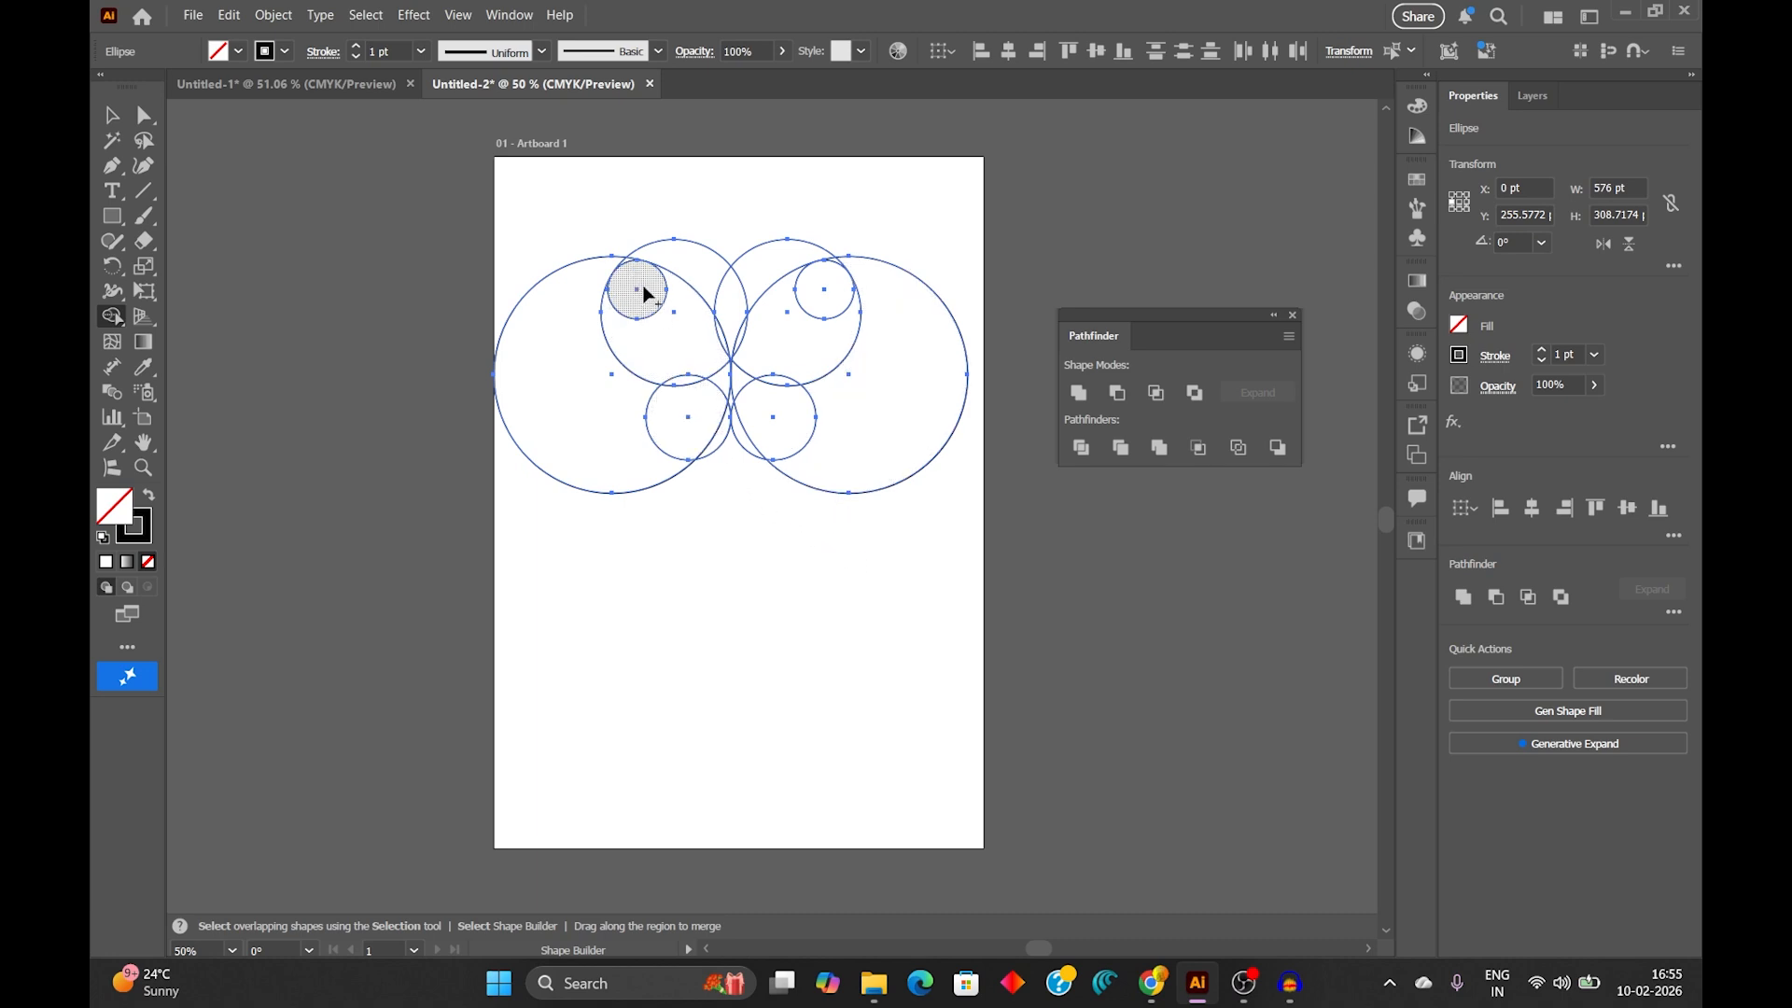
mouse_move(644, 297)
mouse_down()
mouse_move(720, 434)
mouse_move(706, 340)
mouse_move(716, 363)
mouse_move(752, 355)
mouse_move(738, 334)
mouse_move(819, 304)
mouse_move(796, 353)
mouse_move(728, 390)
mouse_move(757, 420)
mouse_move(739, 429)
mouse_move(780, 393)
mouse_up()
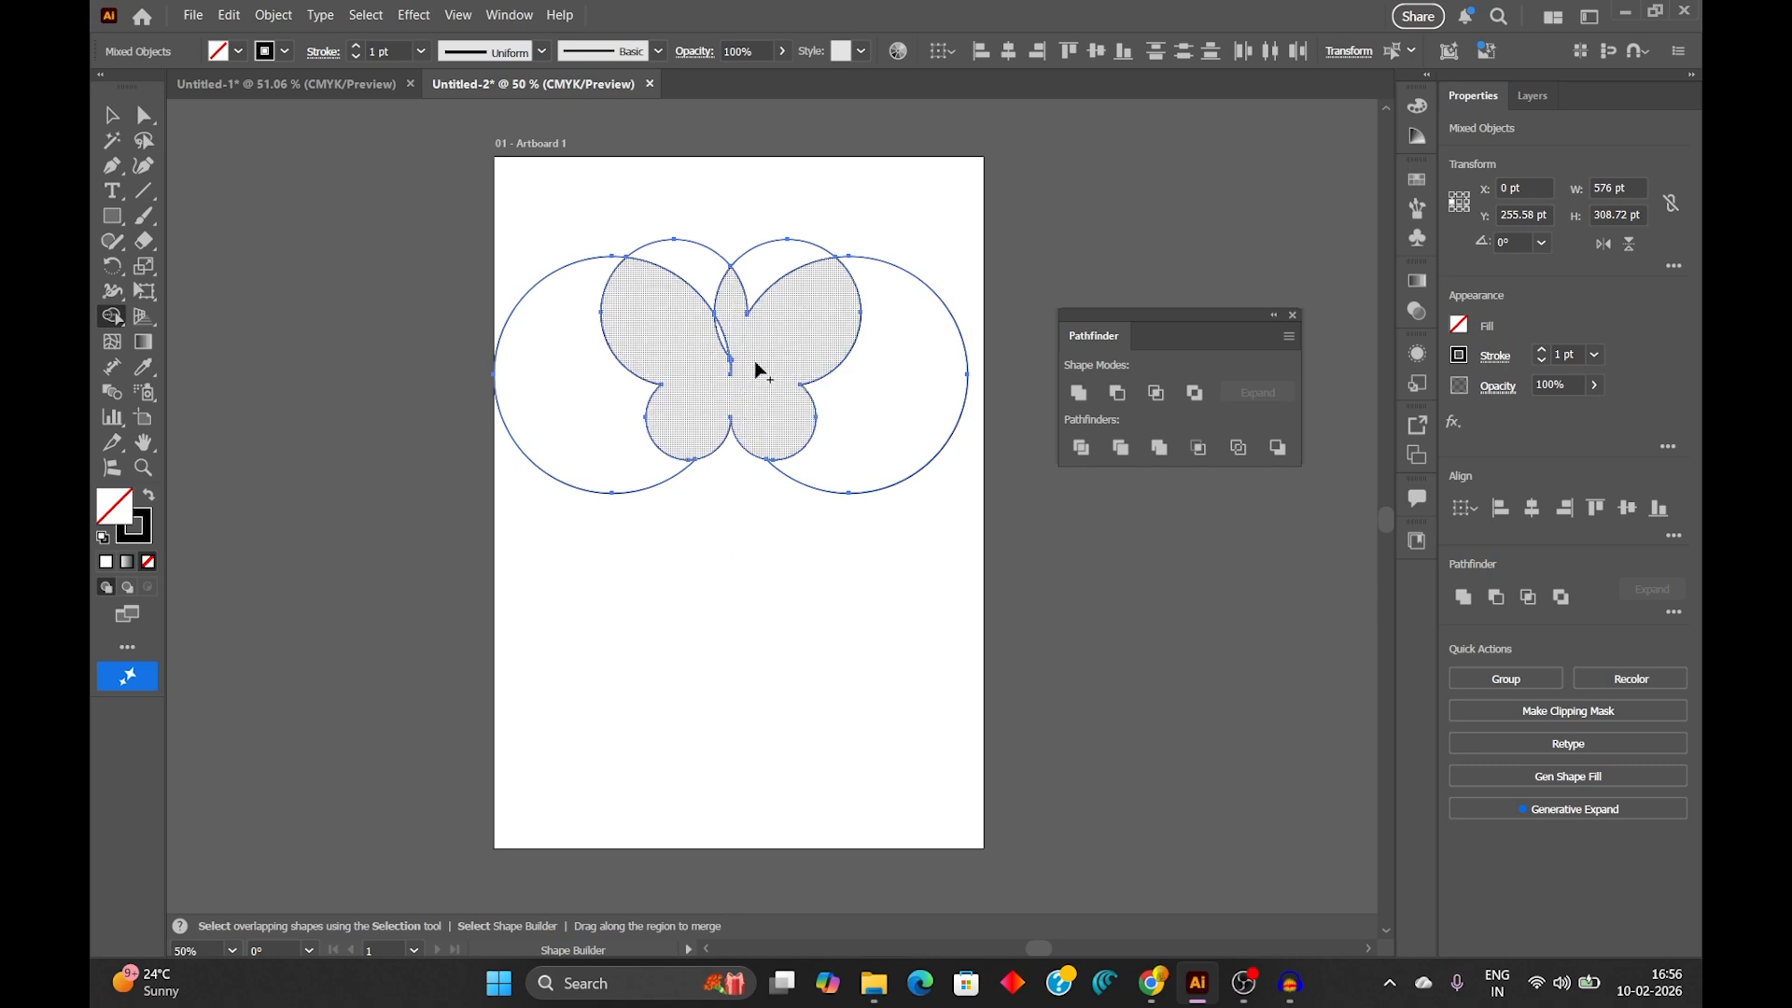
mouse_move(758, 369)
mouse_down()
mouse_move(705, 338)
mouse_move(733, 364)
mouse_move(730, 438)
mouse_up()
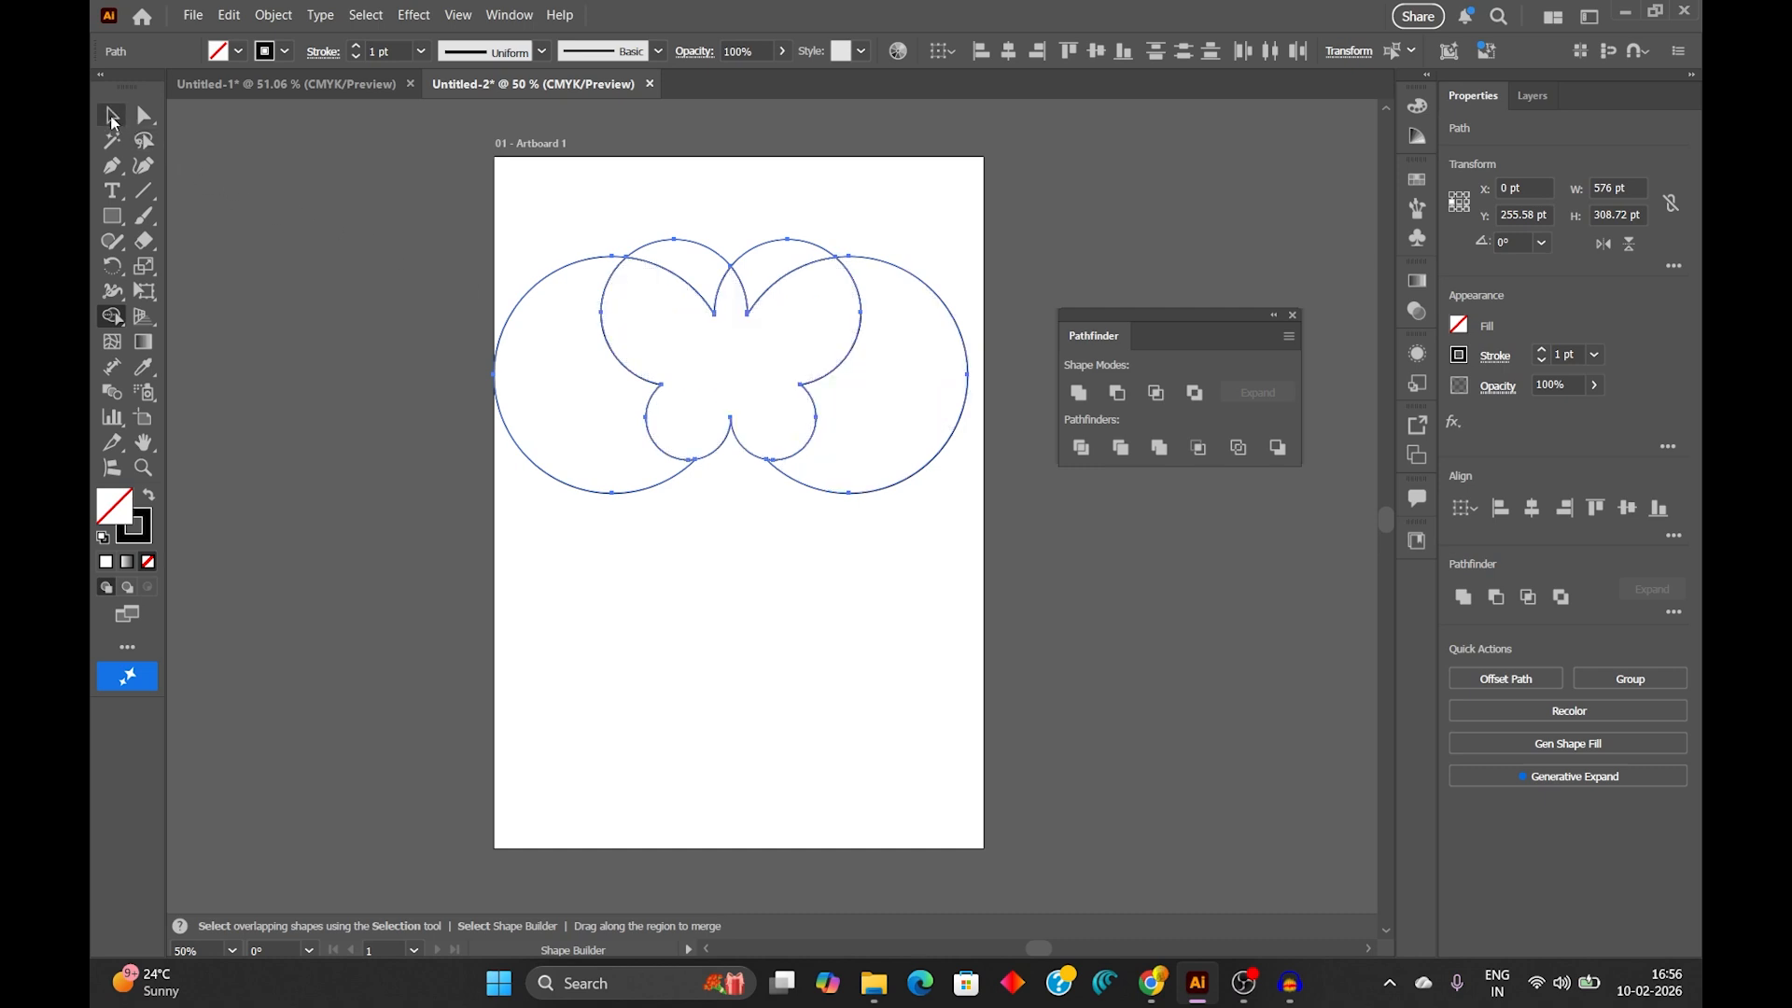
Step: Move the merged butterfly straight down, clear of the leftover circle outlines
click(111, 115)
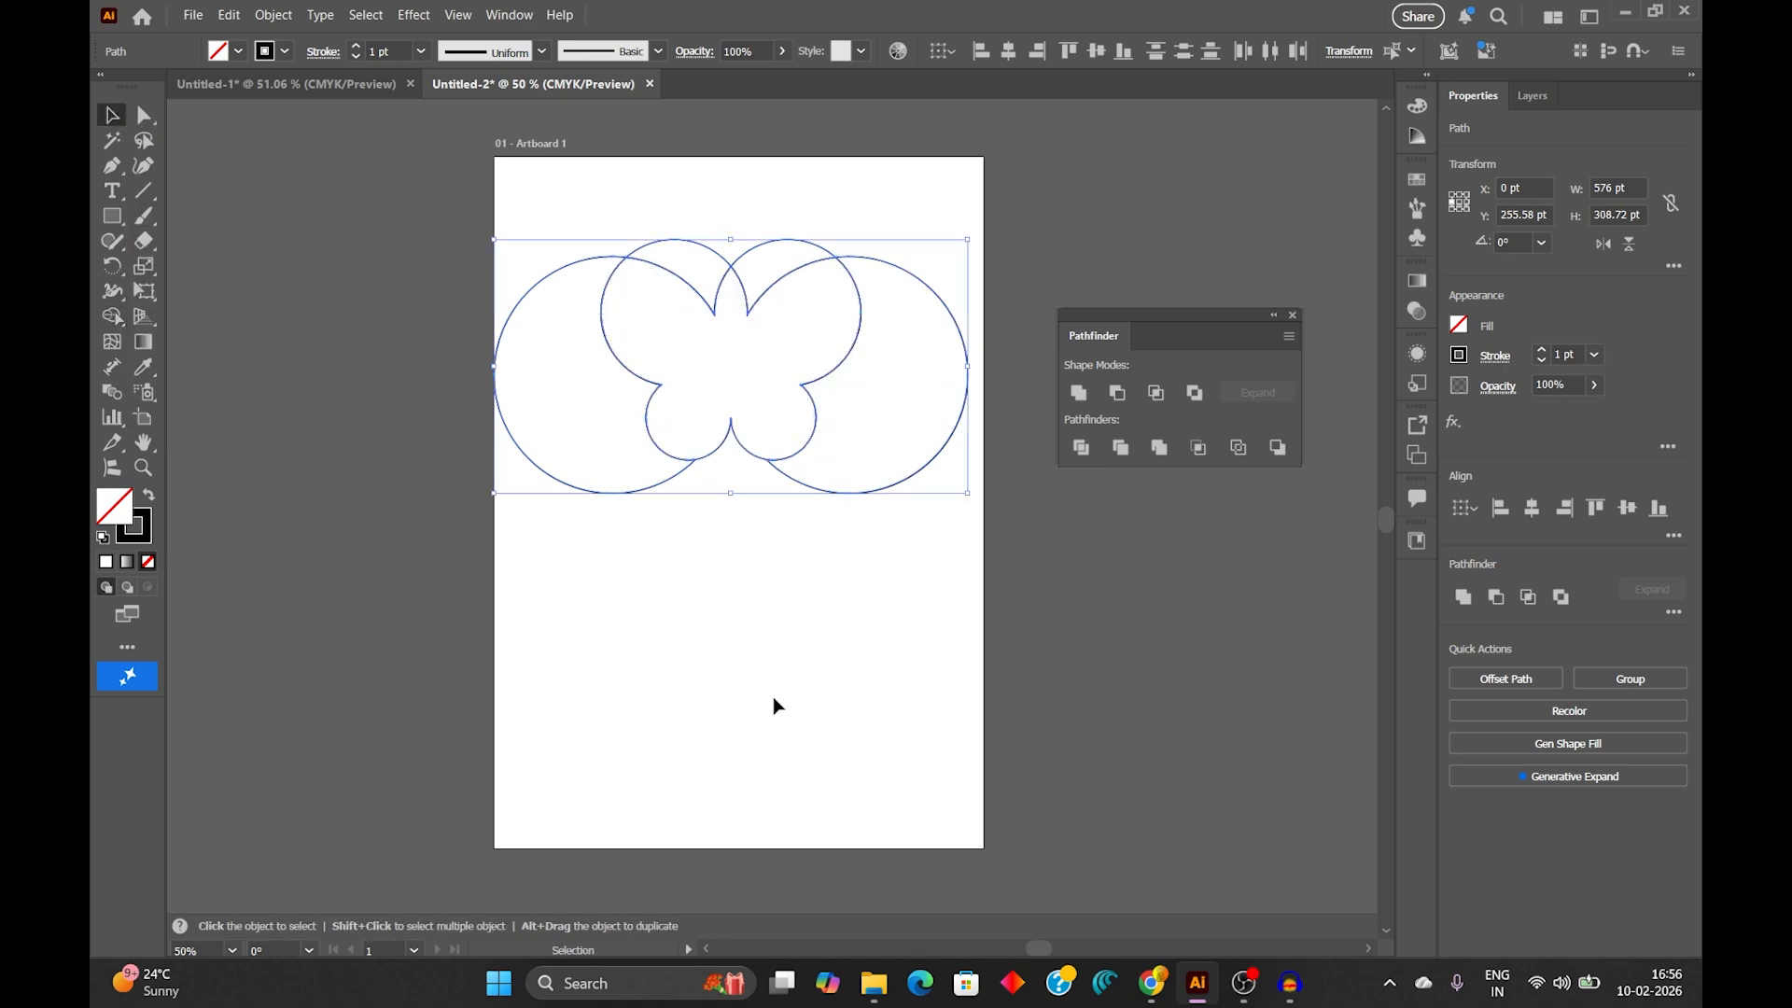
click(801, 653)
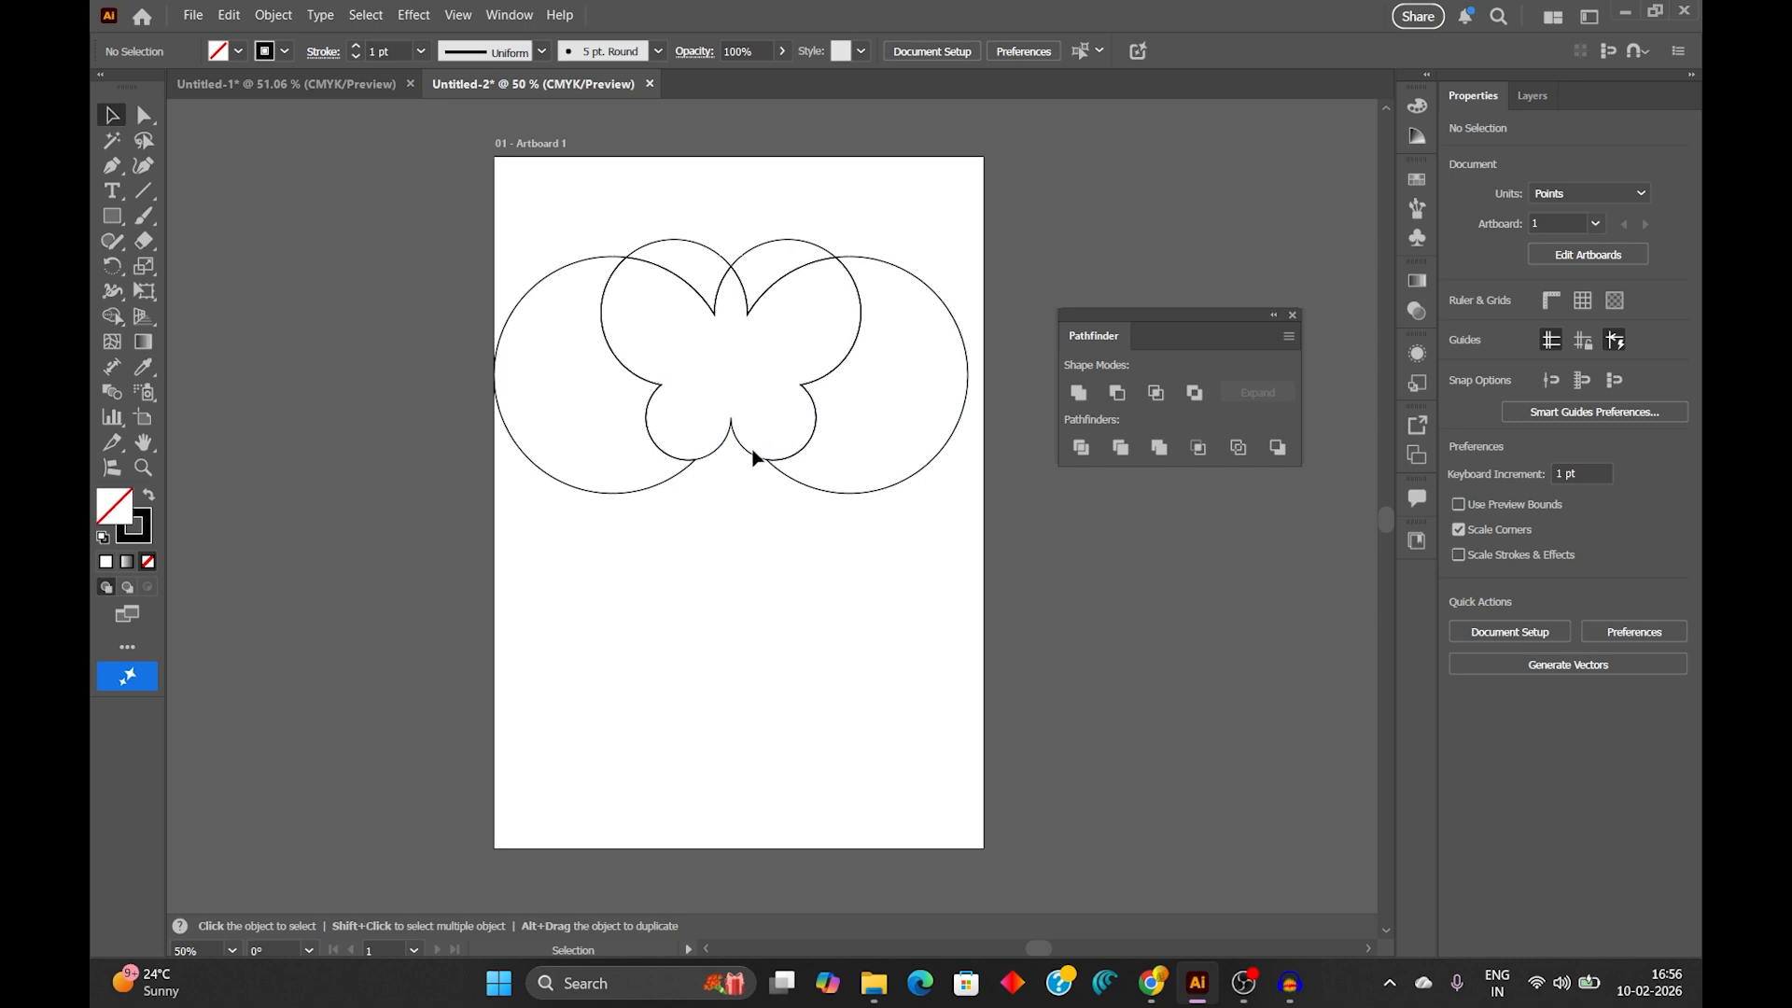
drag(749, 459, 758, 760)
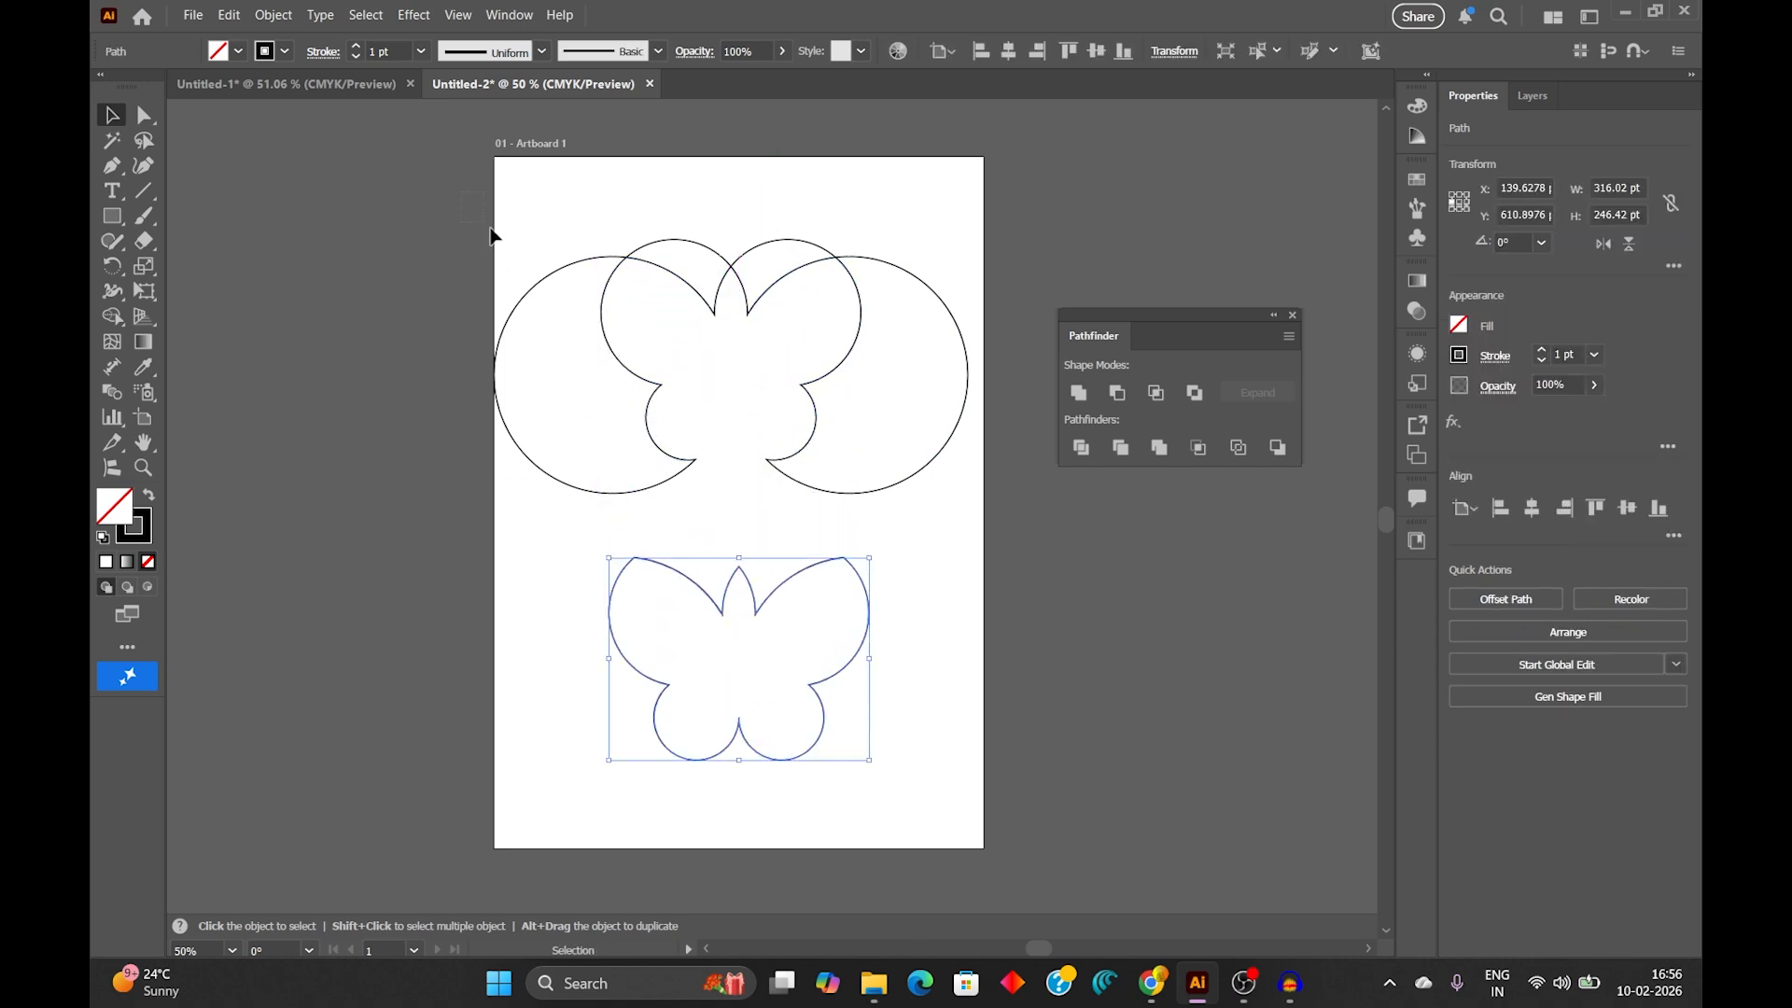
Step: Delete the leftover circle outlines and move the butterfly back to the upper middle of the artboard, leaving it deselected
drag(462, 191, 993, 517)
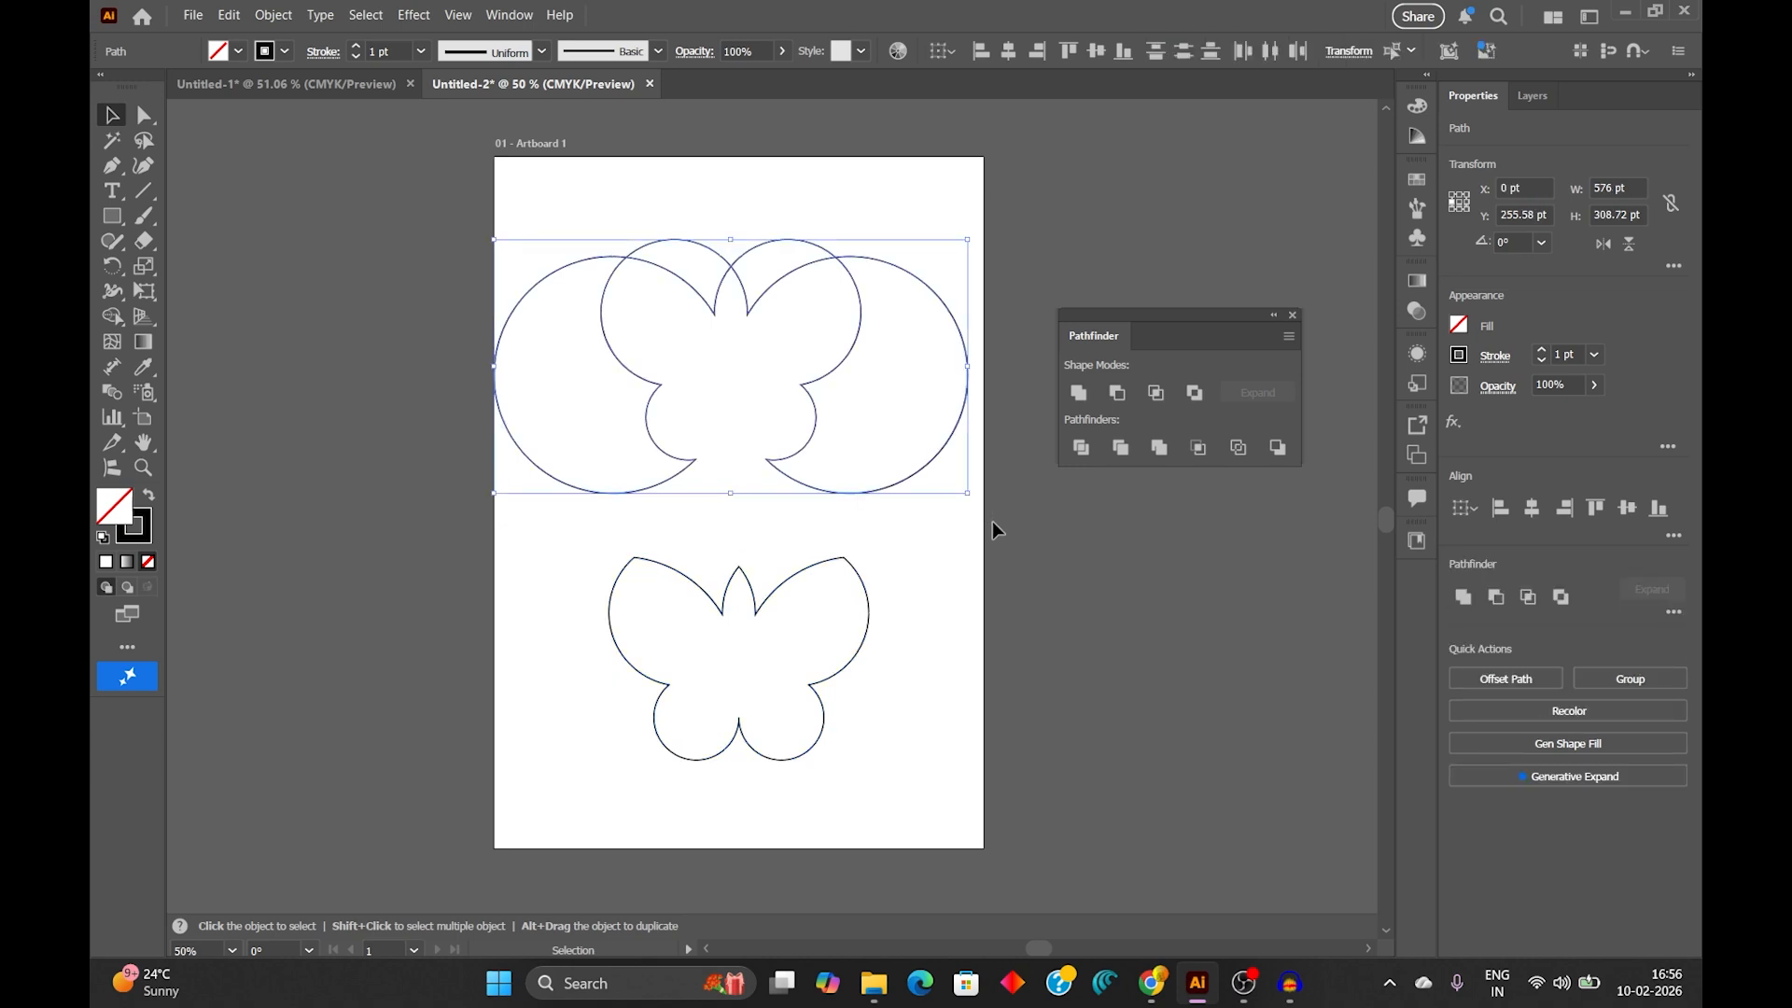
key(Delete)
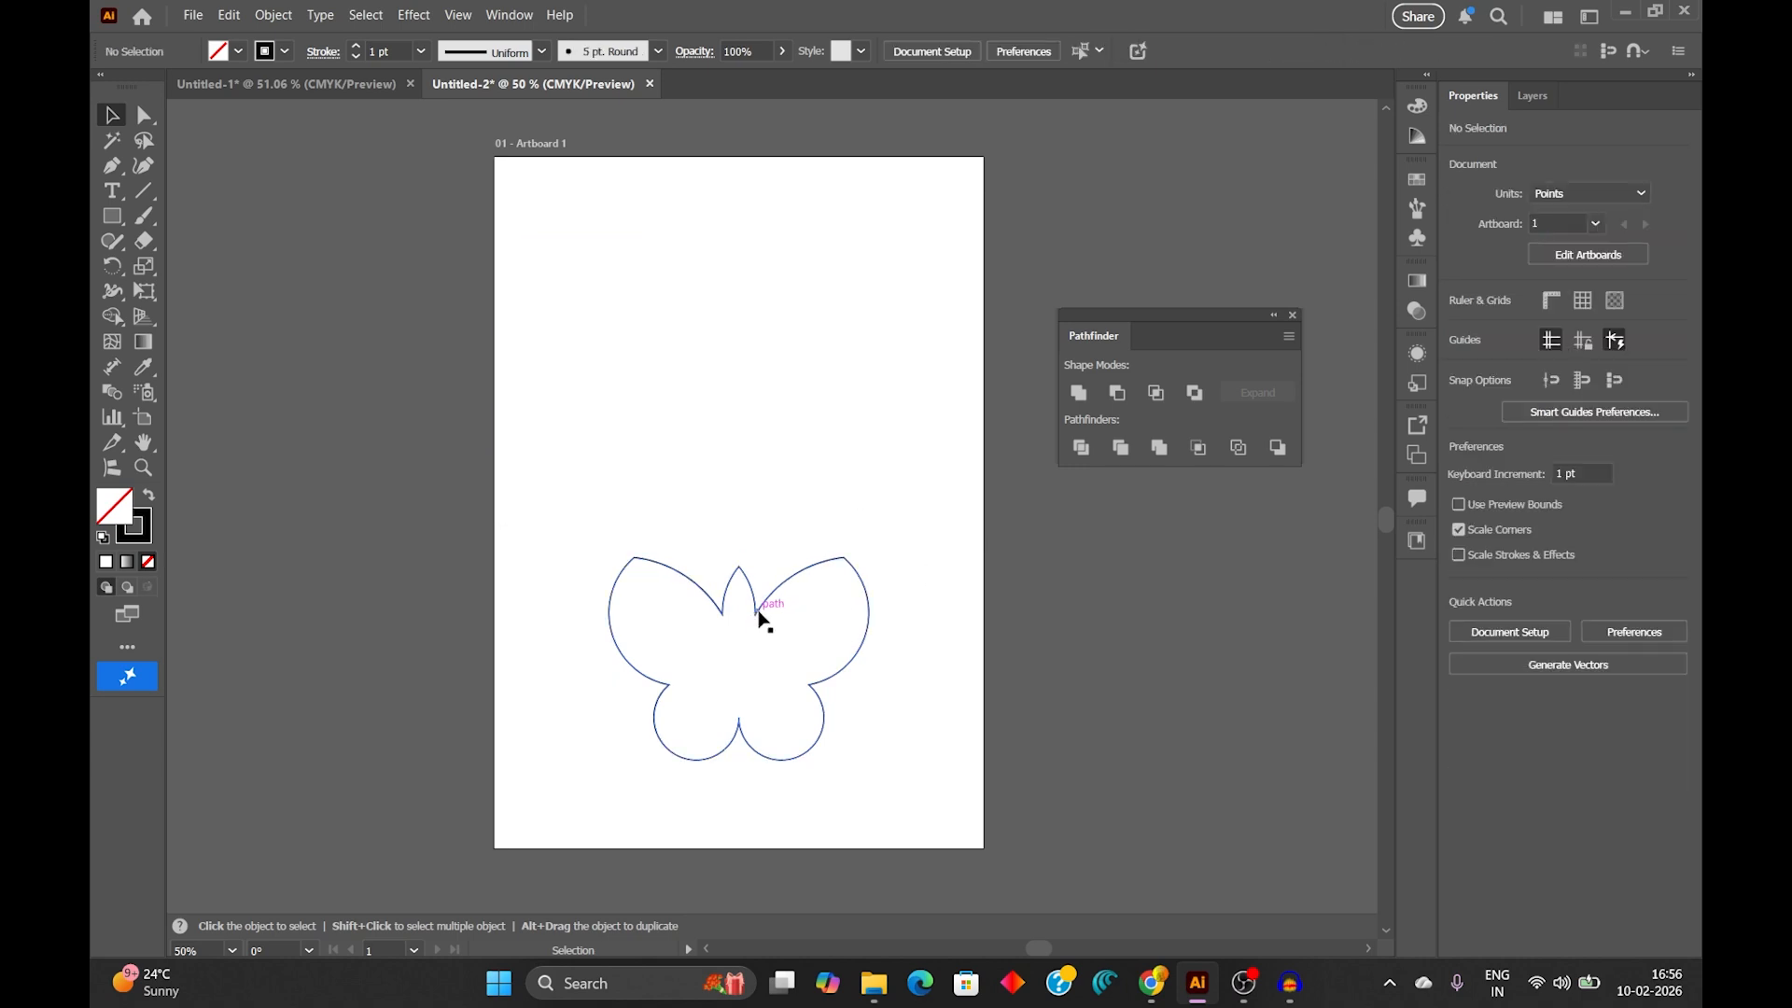
drag(758, 612, 746, 380)
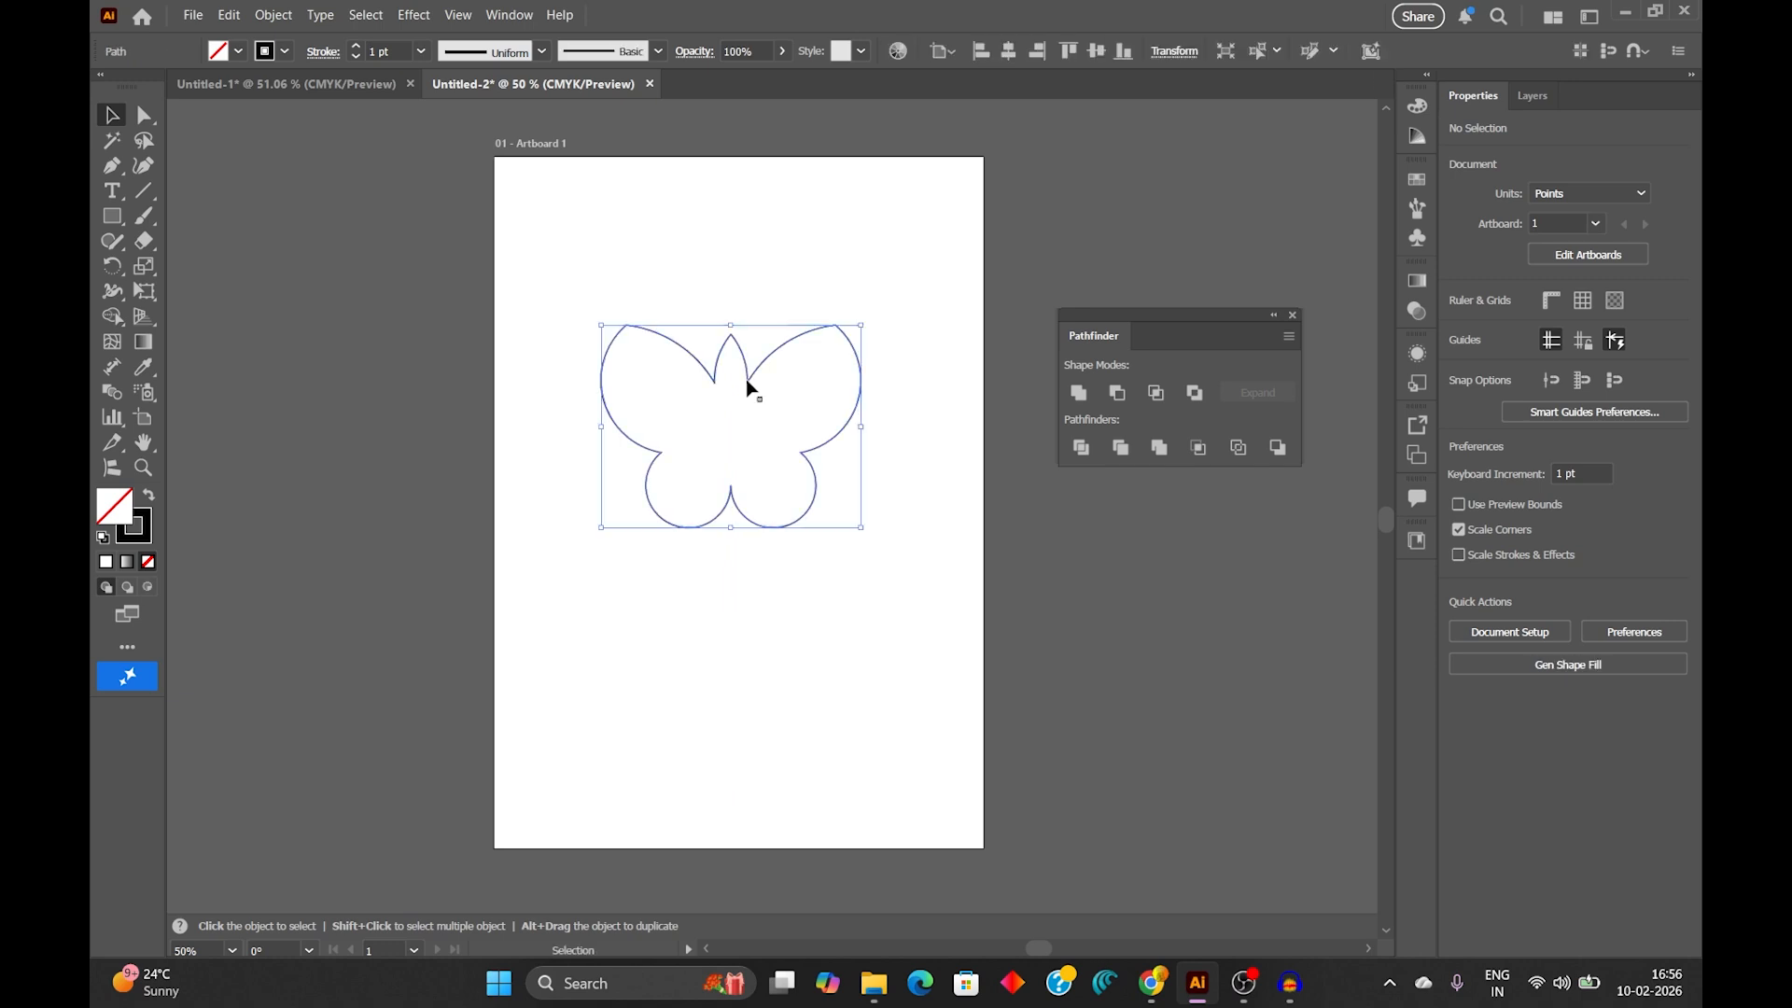
click(792, 648)
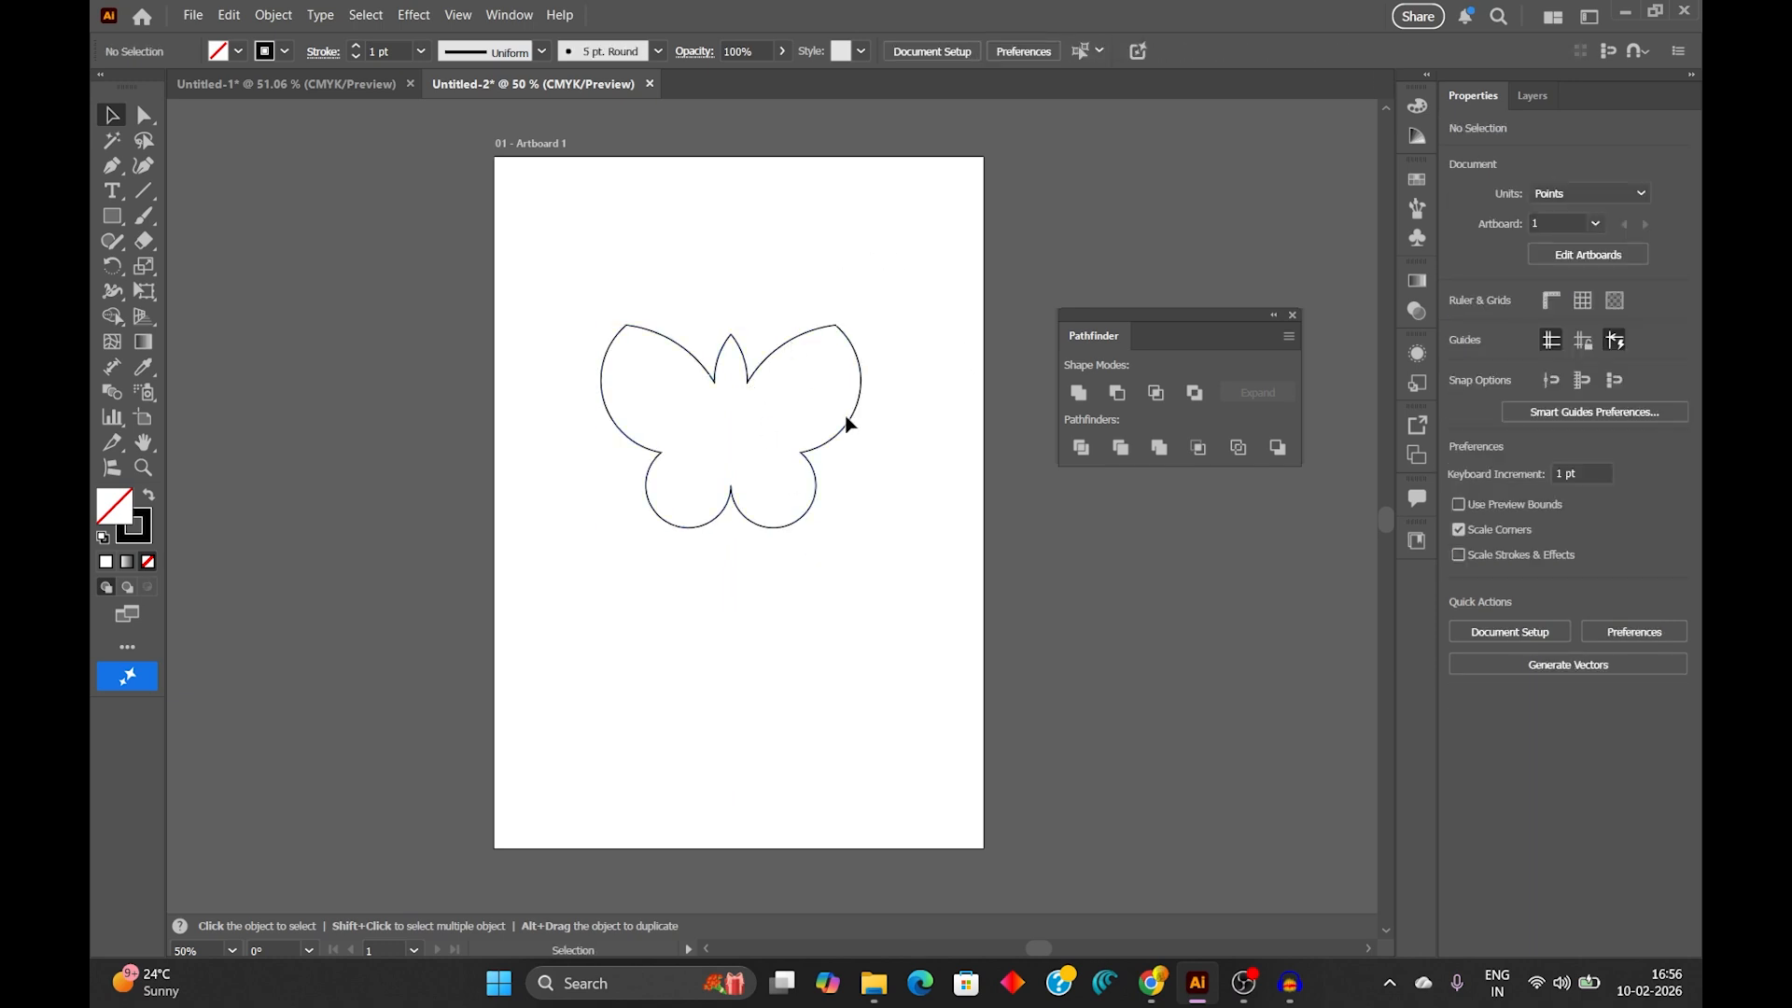